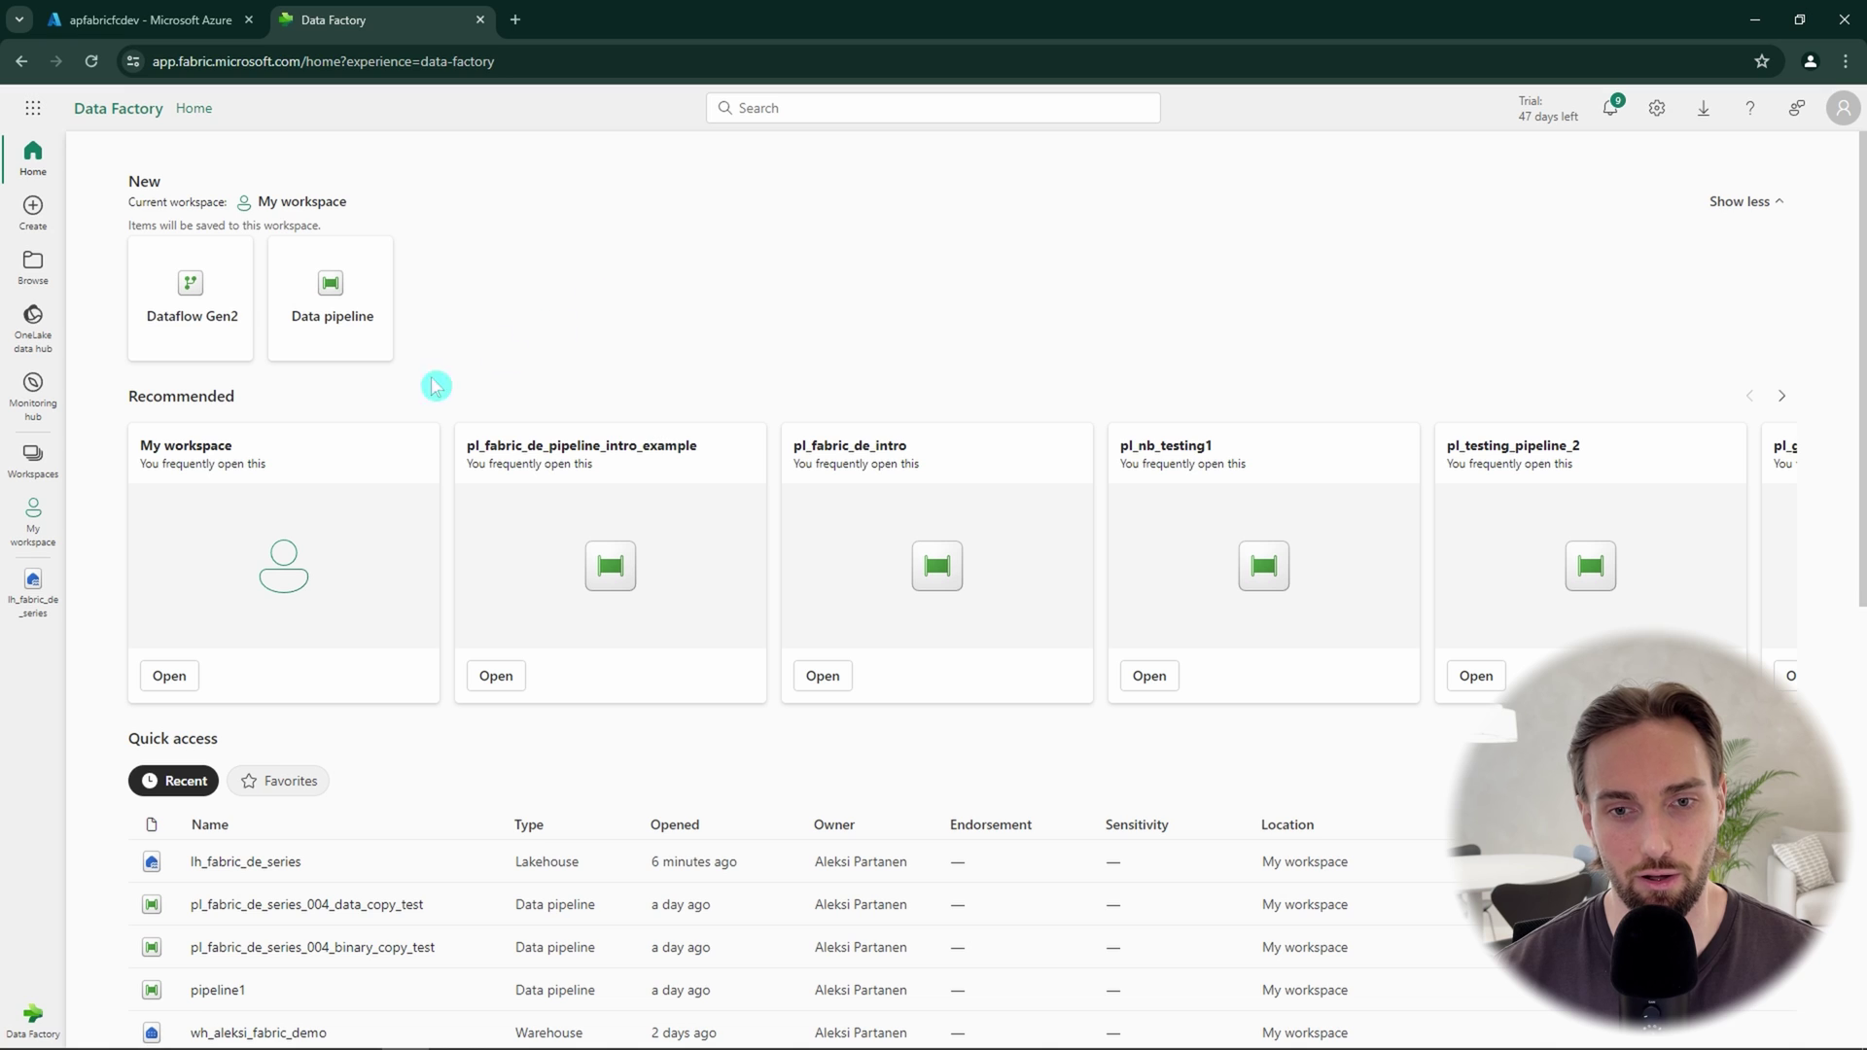
# Step: In lh_fabric_de_series, preview movies.csv in fabric_de_series_004_source and view the empty destination folder
pyautogui.click(45, 604)
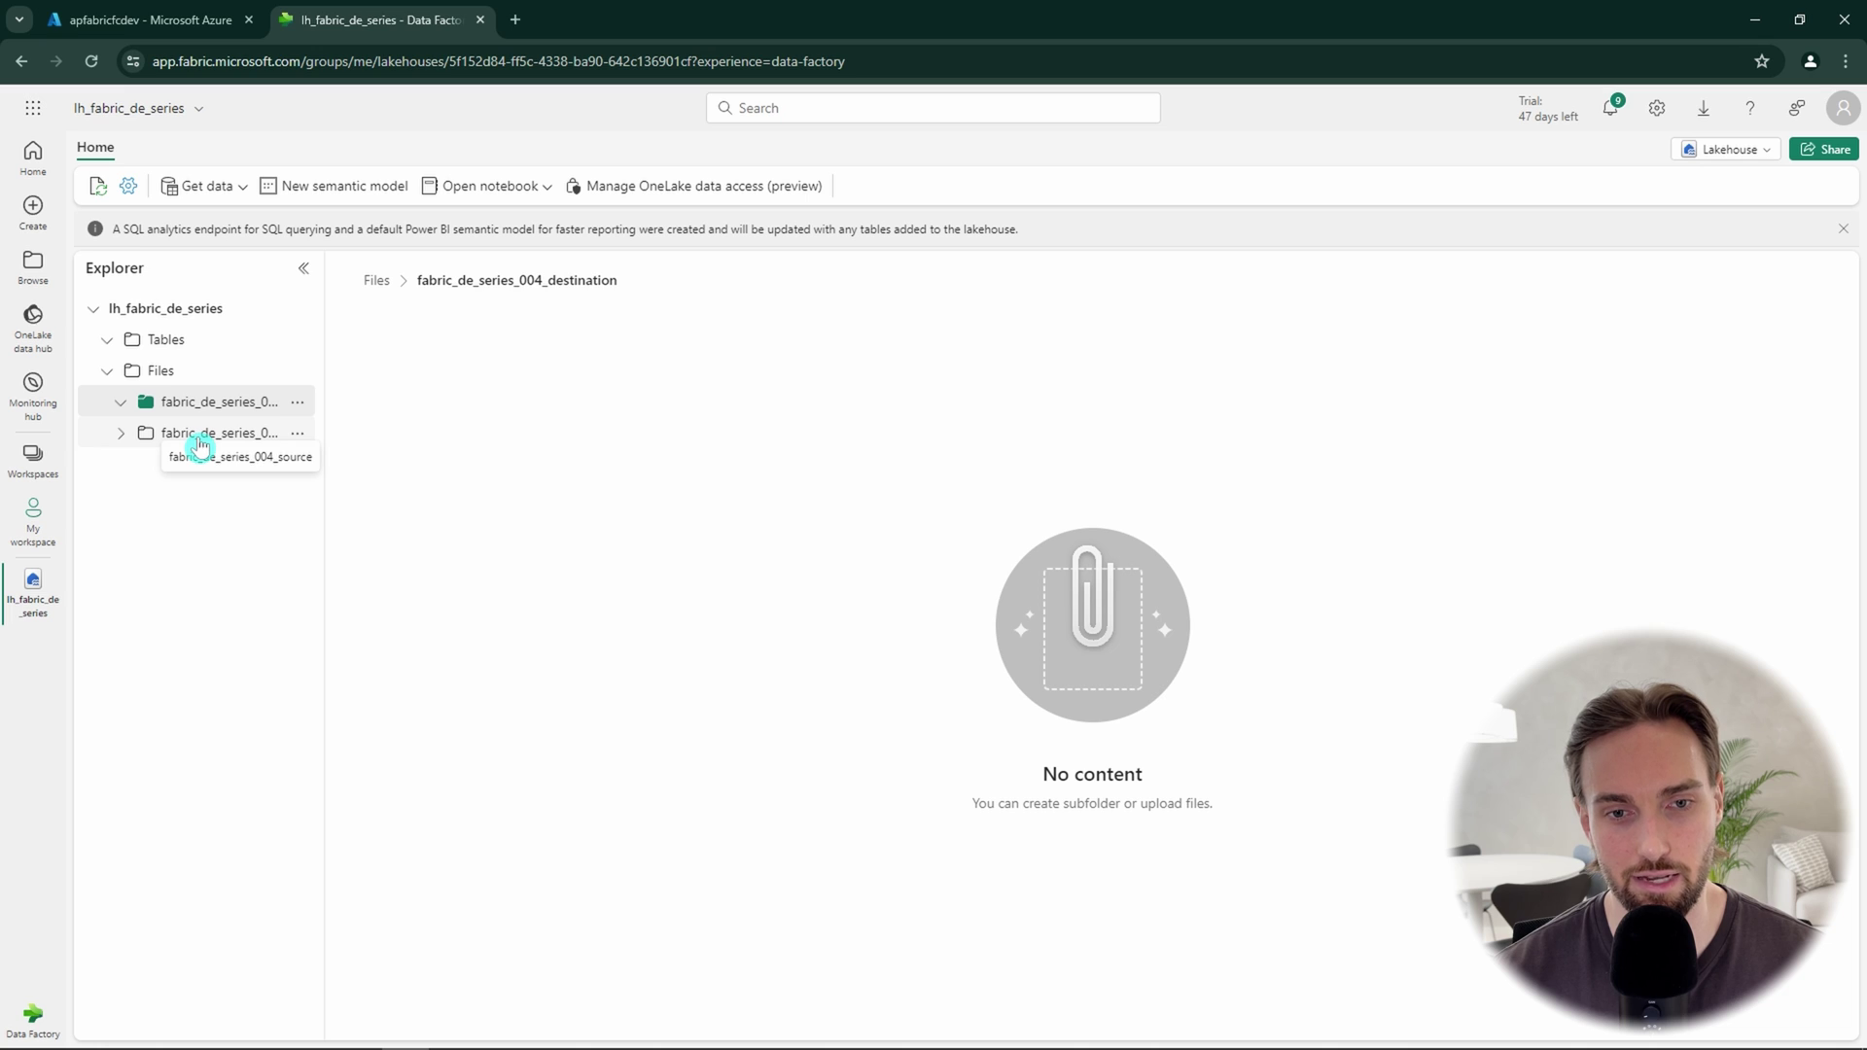
pyautogui.click(199, 435)
pyautogui.moveTo(331, 417); pyautogui.dragTo(416, 418)
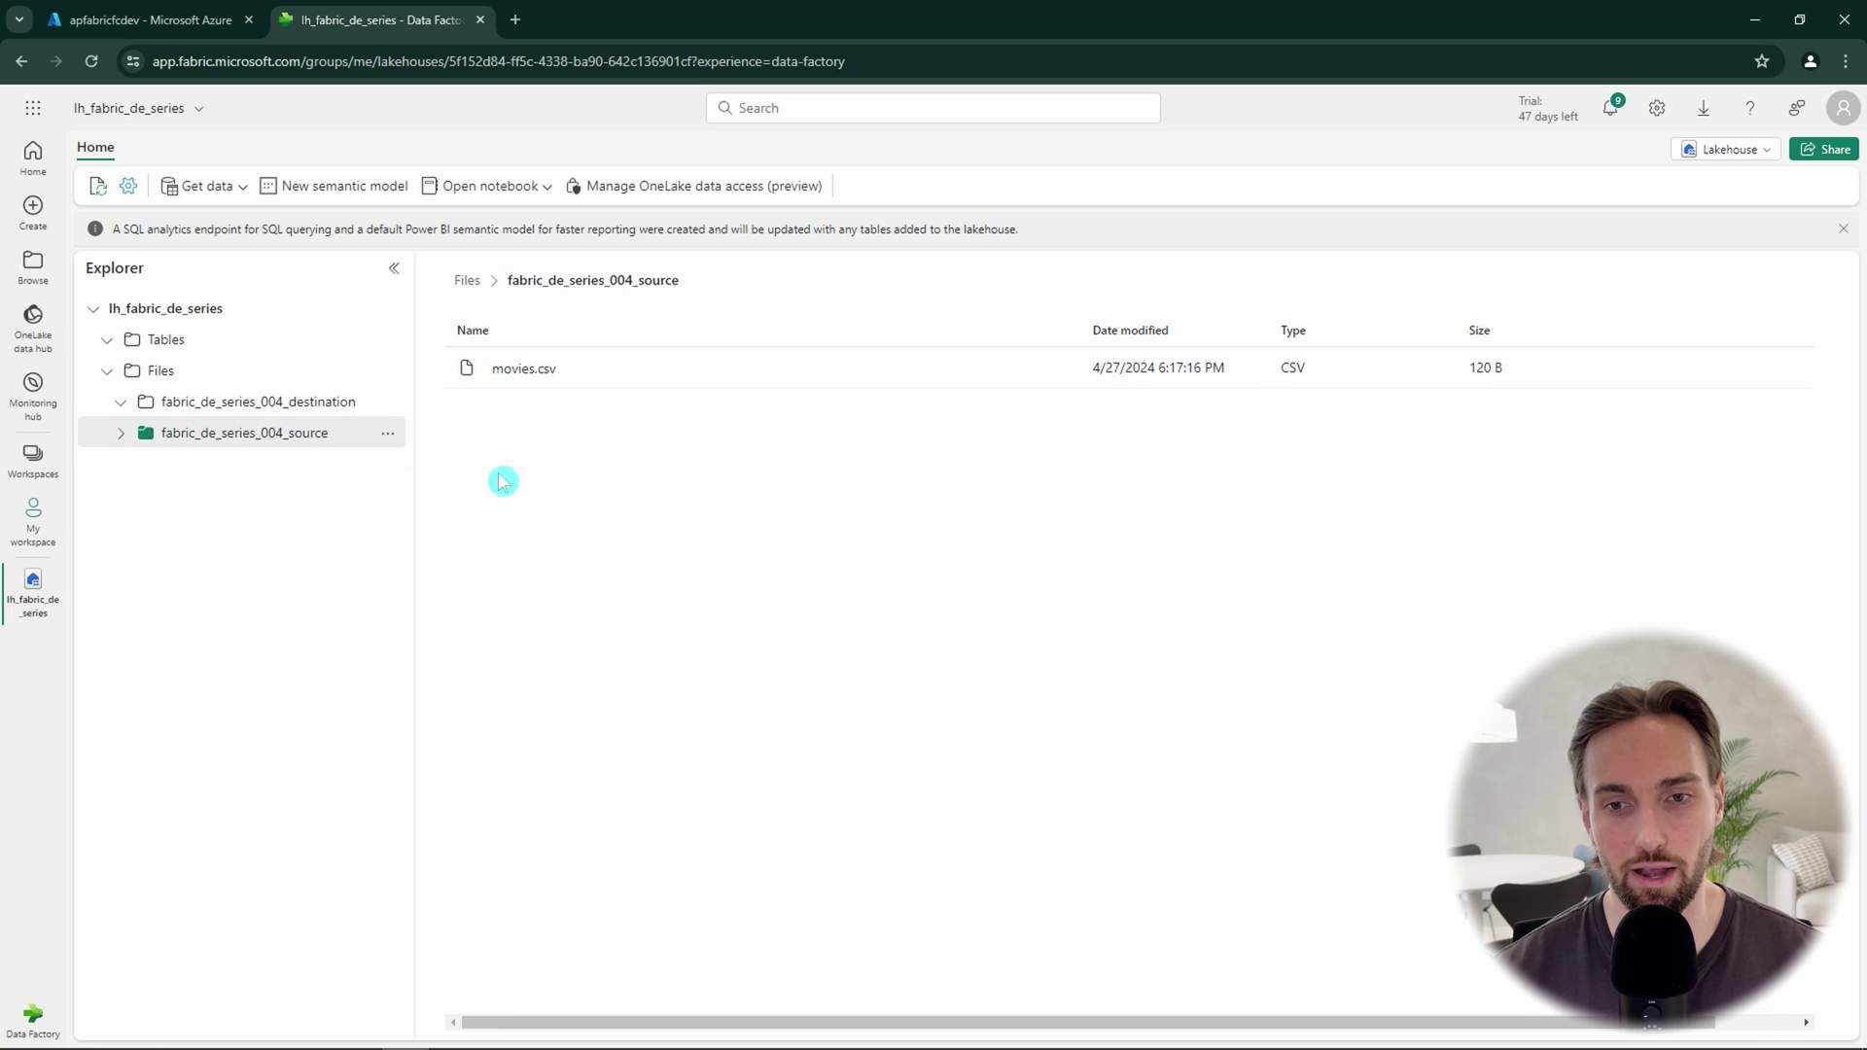
pyautogui.click(555, 378)
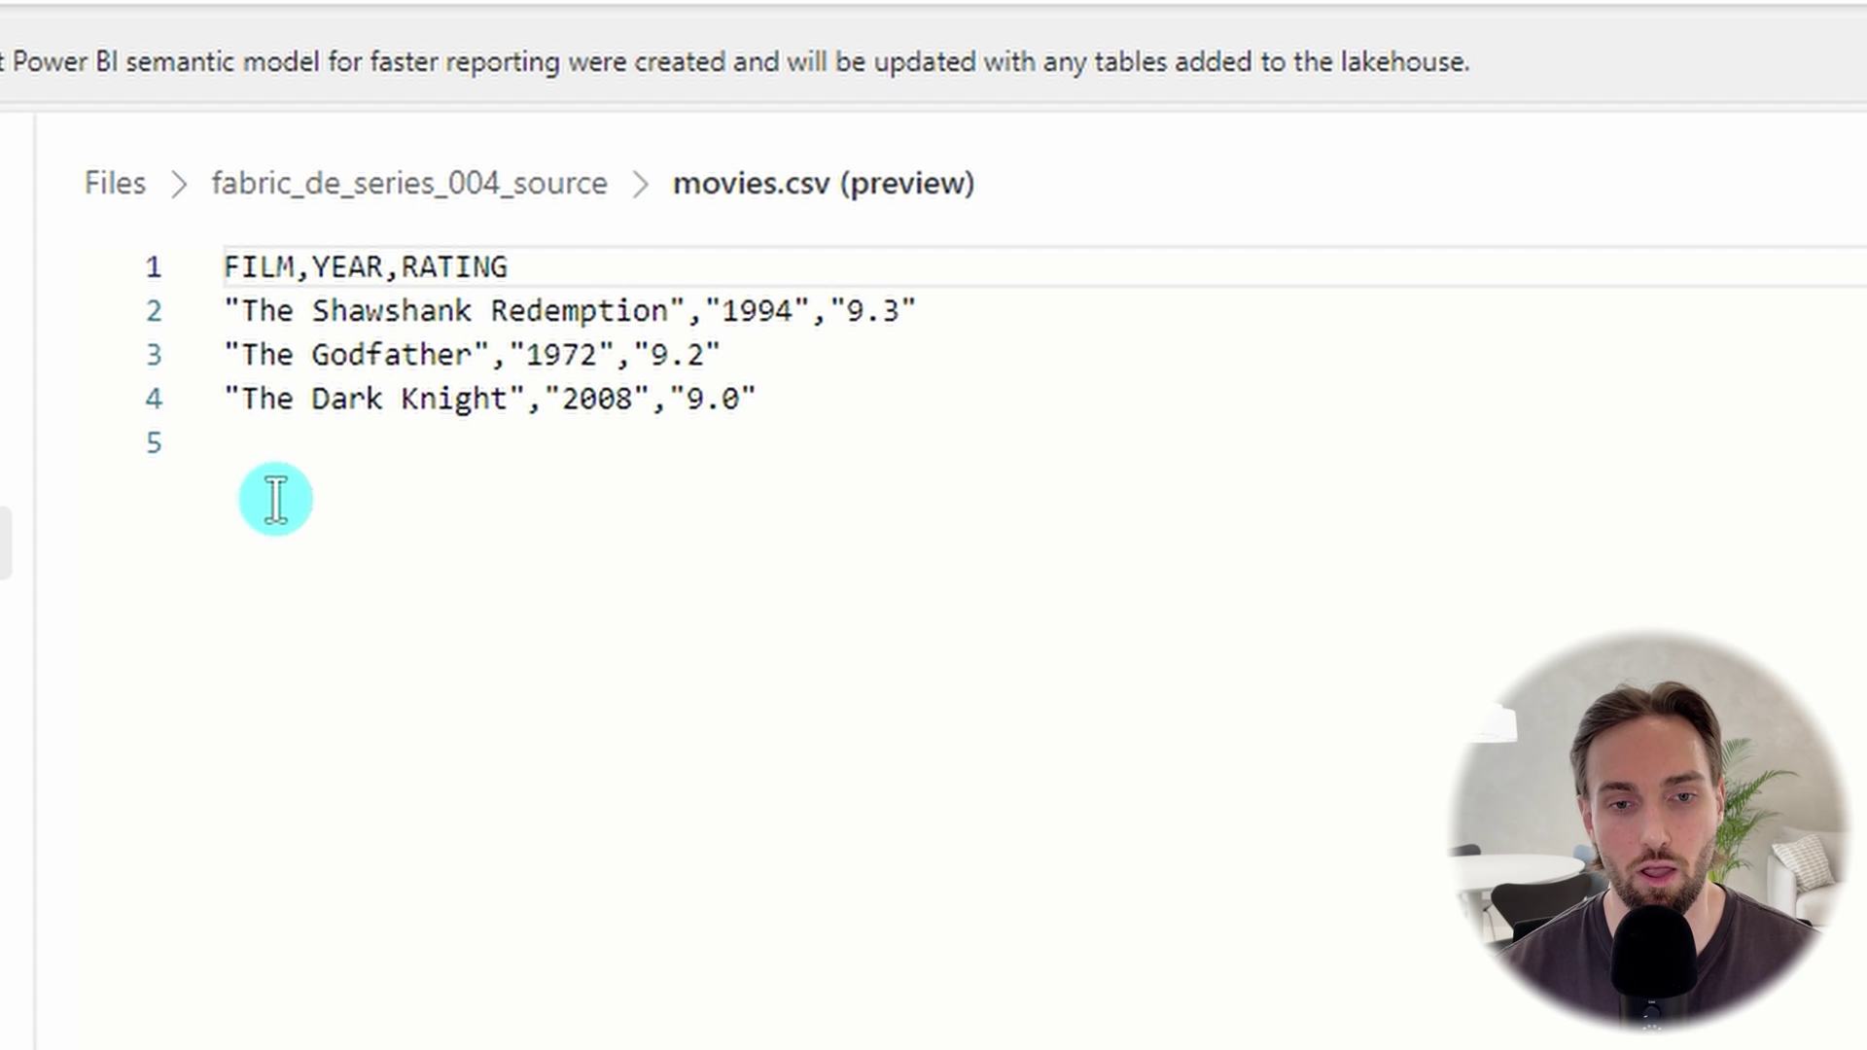
pyautogui.click(297, 407)
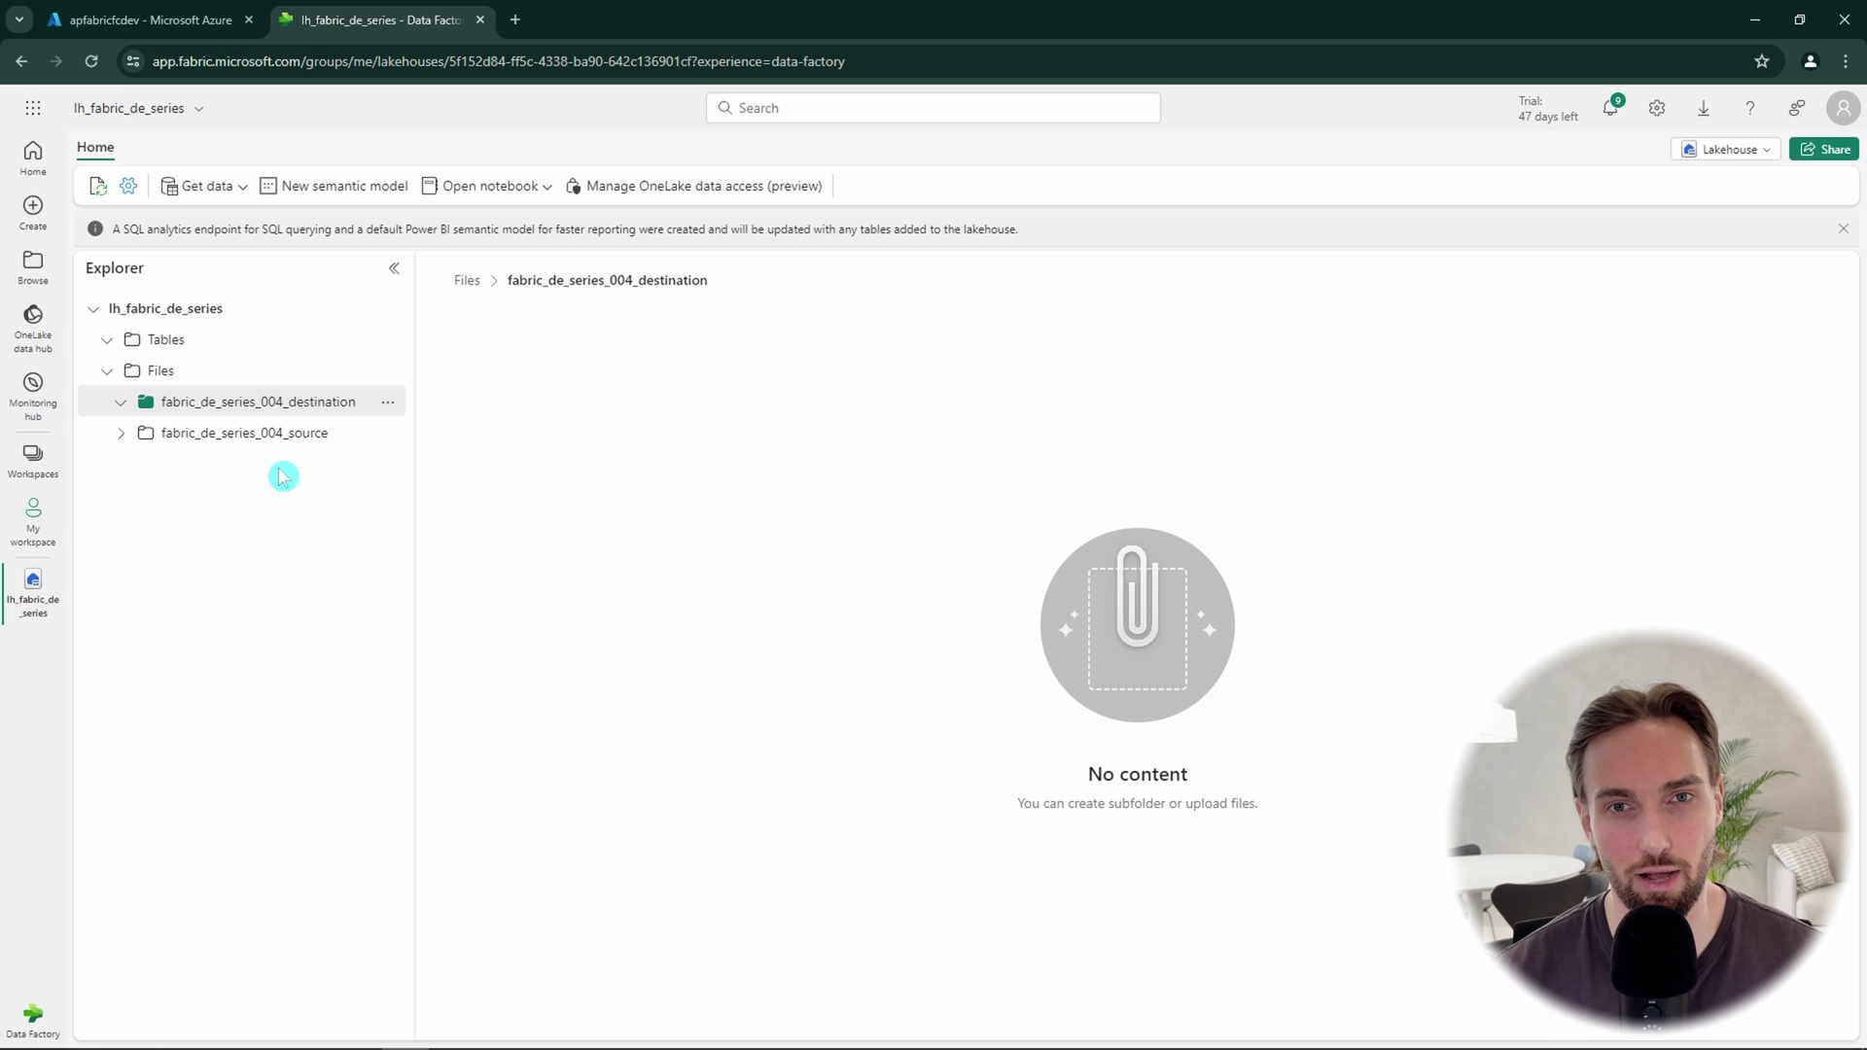
# Step: Create a new data pipeline named pl_fabric_de_series_004_binary_copy
pyautogui.click(36, 207)
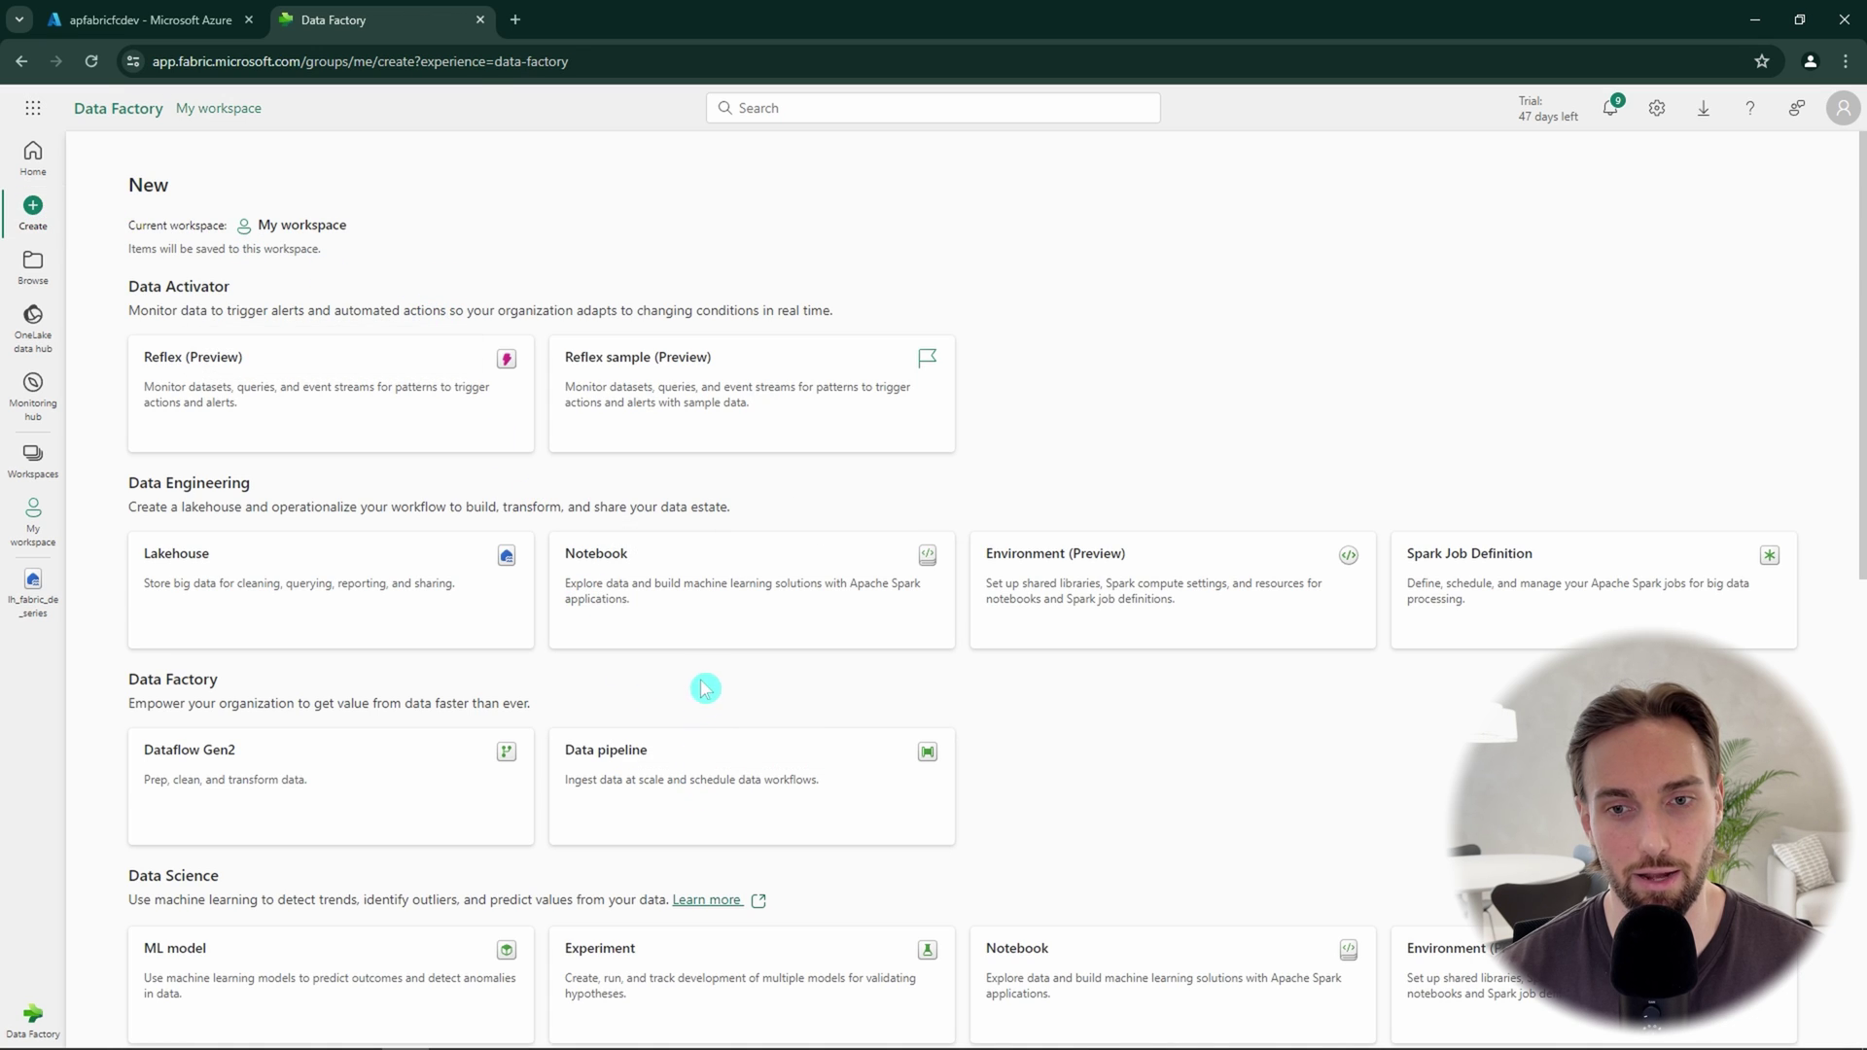
pyautogui.click(894, 756)
pyautogui.moveTo(868, 540); pyautogui.dragTo(734, 545)
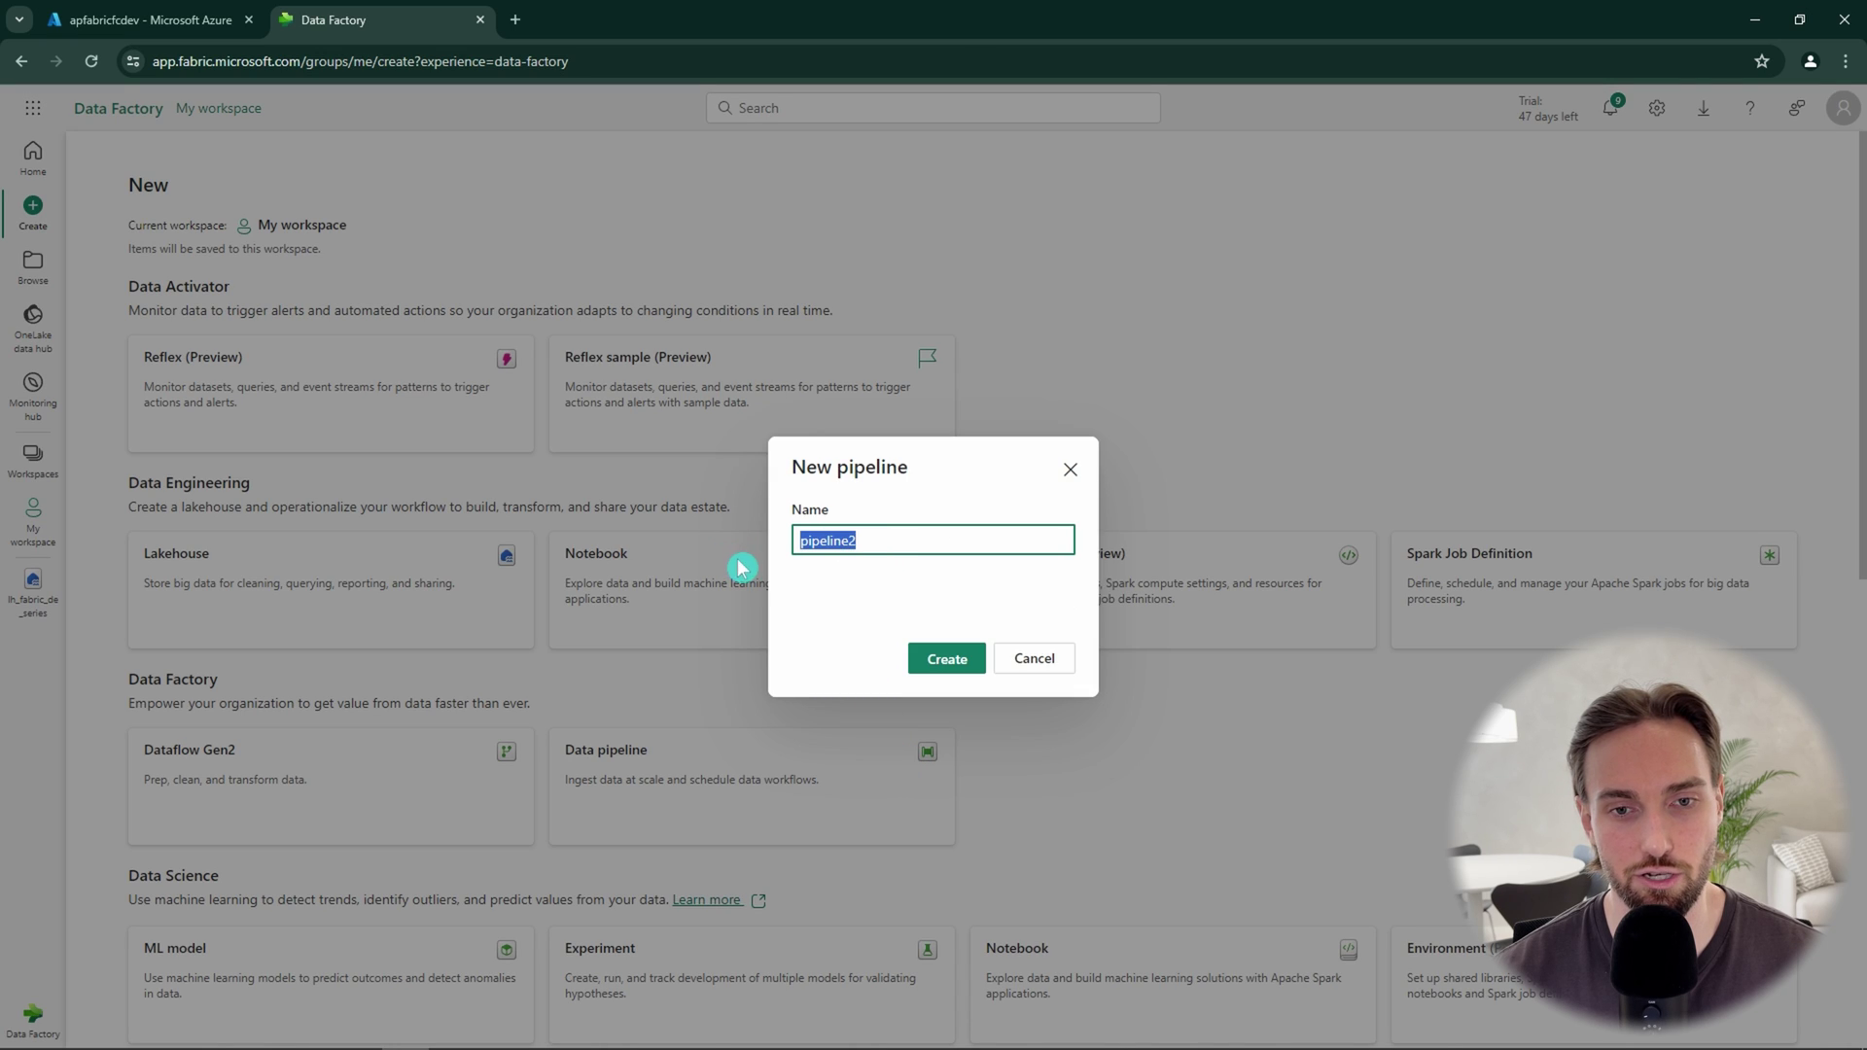
pyautogui.write('pl_fabric_de_series_004_binary_copy')
pyautogui.click(957, 659)
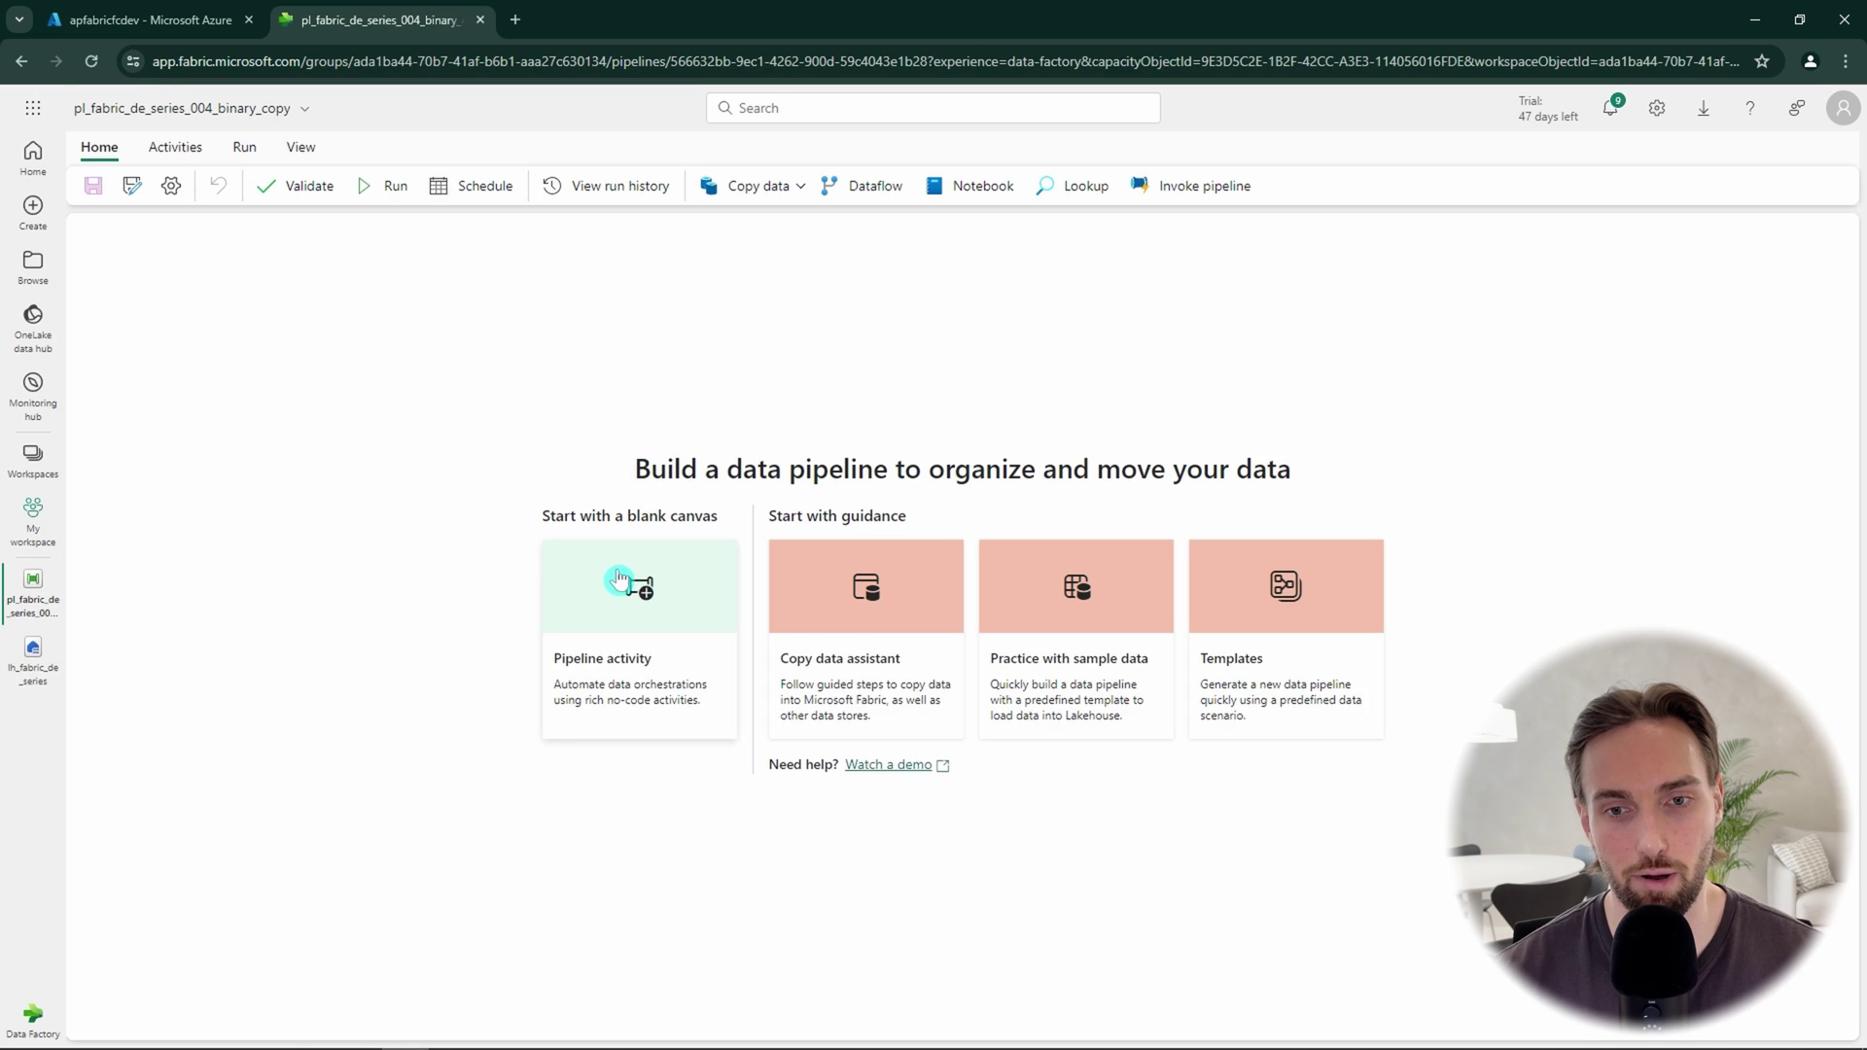
# Step: Add a Copy data activity and rename it 'Copy data movies binary'
pyautogui.click(642, 595)
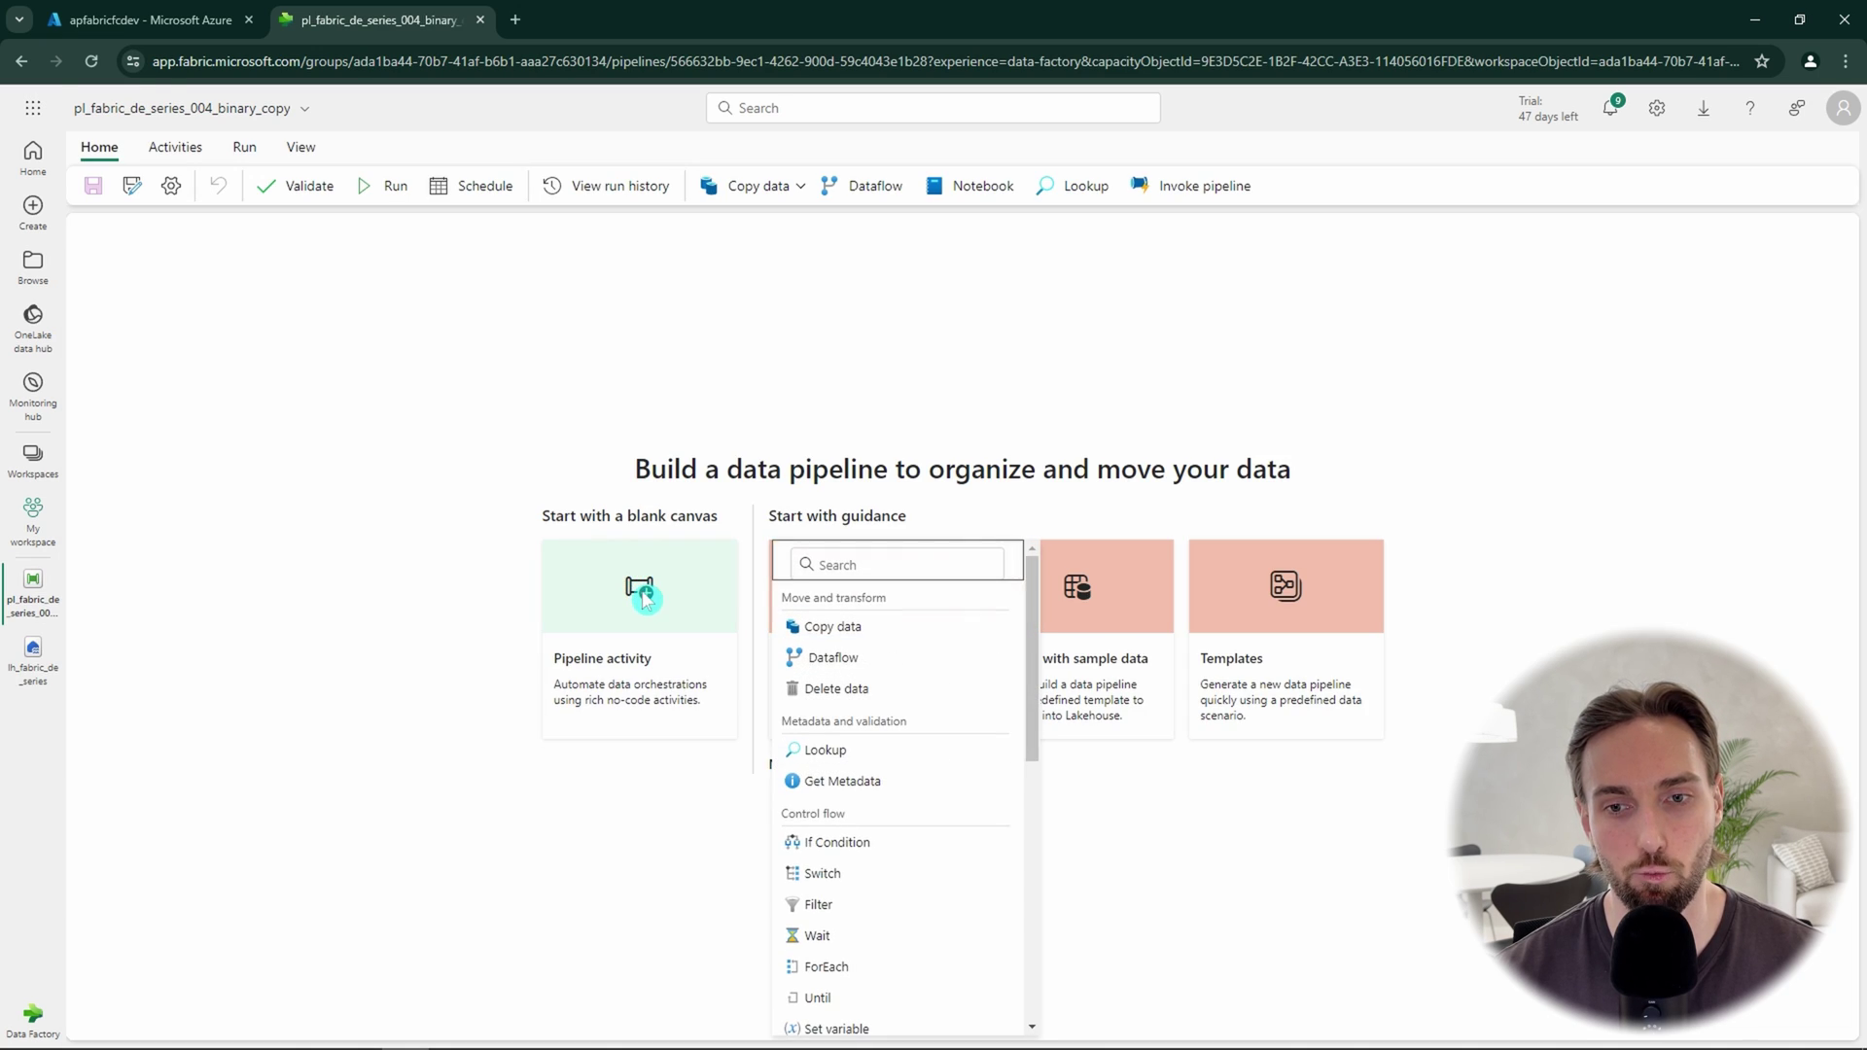
pyautogui.click(832, 626)
pyautogui.moveTo(245, 467); pyautogui.dragTo(497, 484)
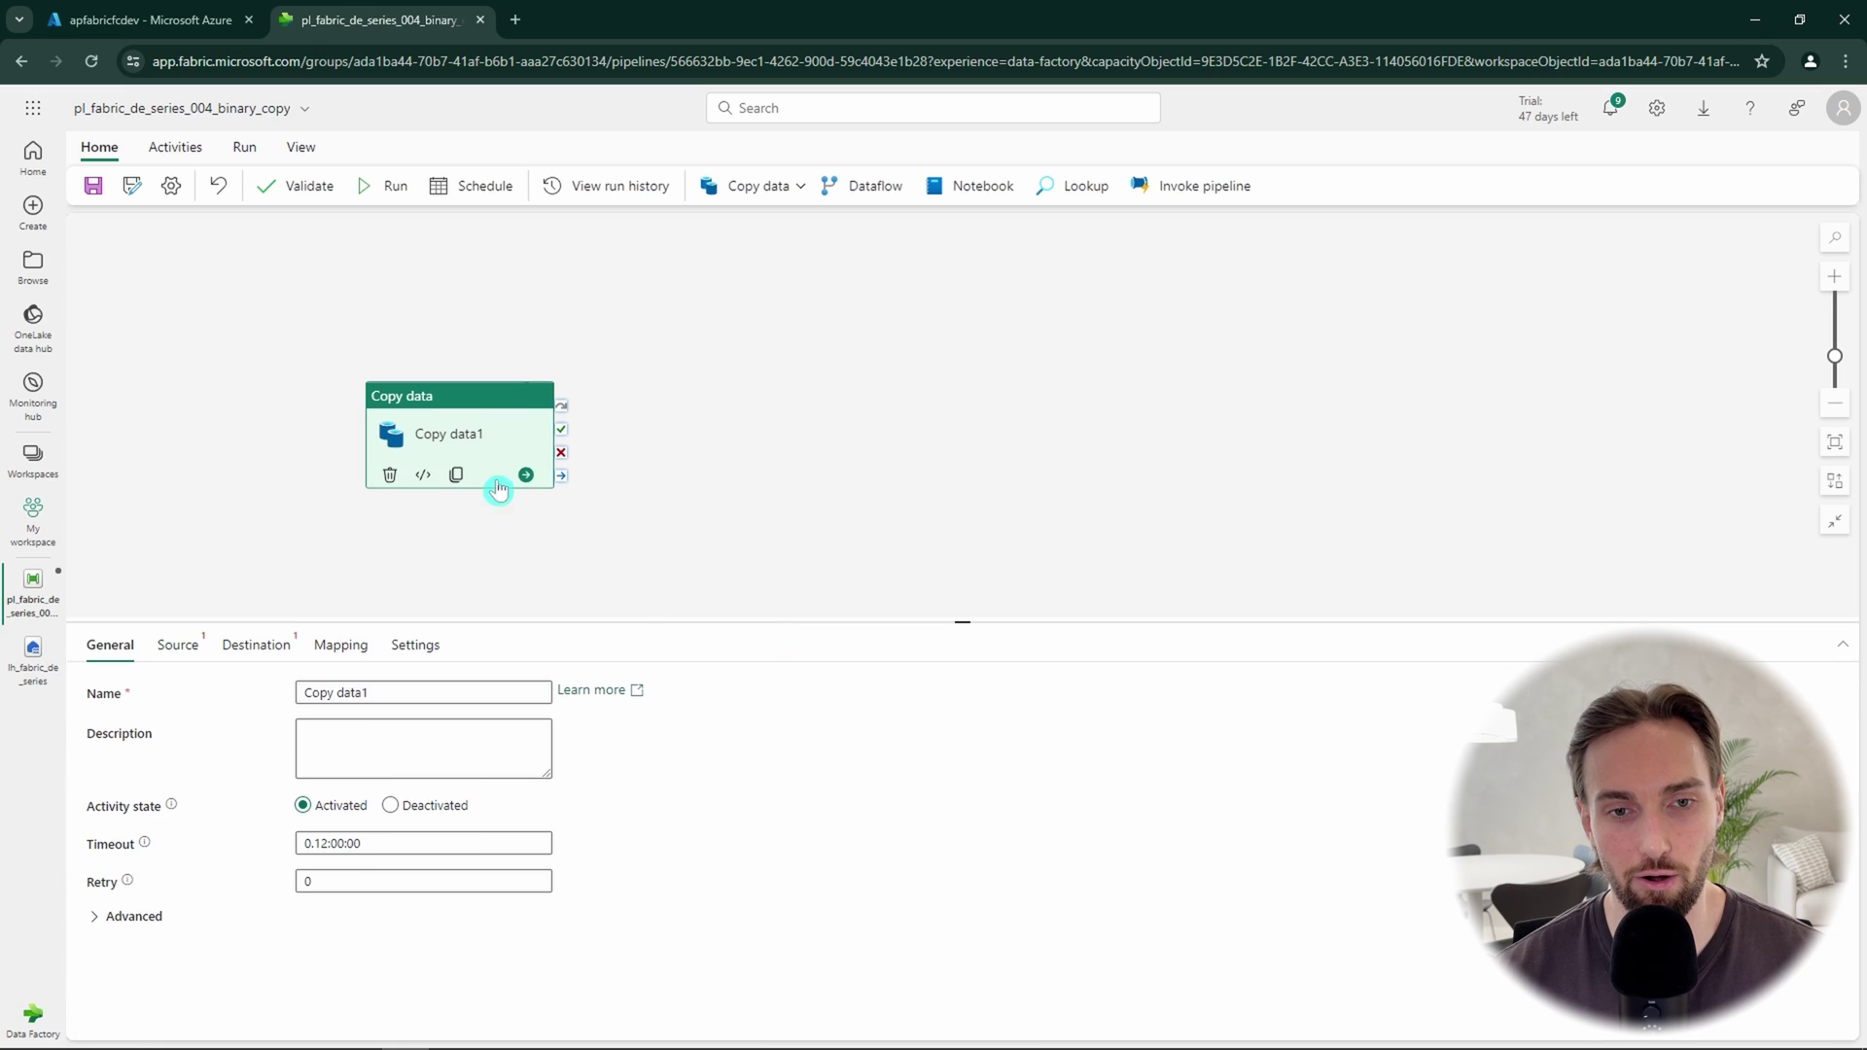
pyautogui.click(408, 695)
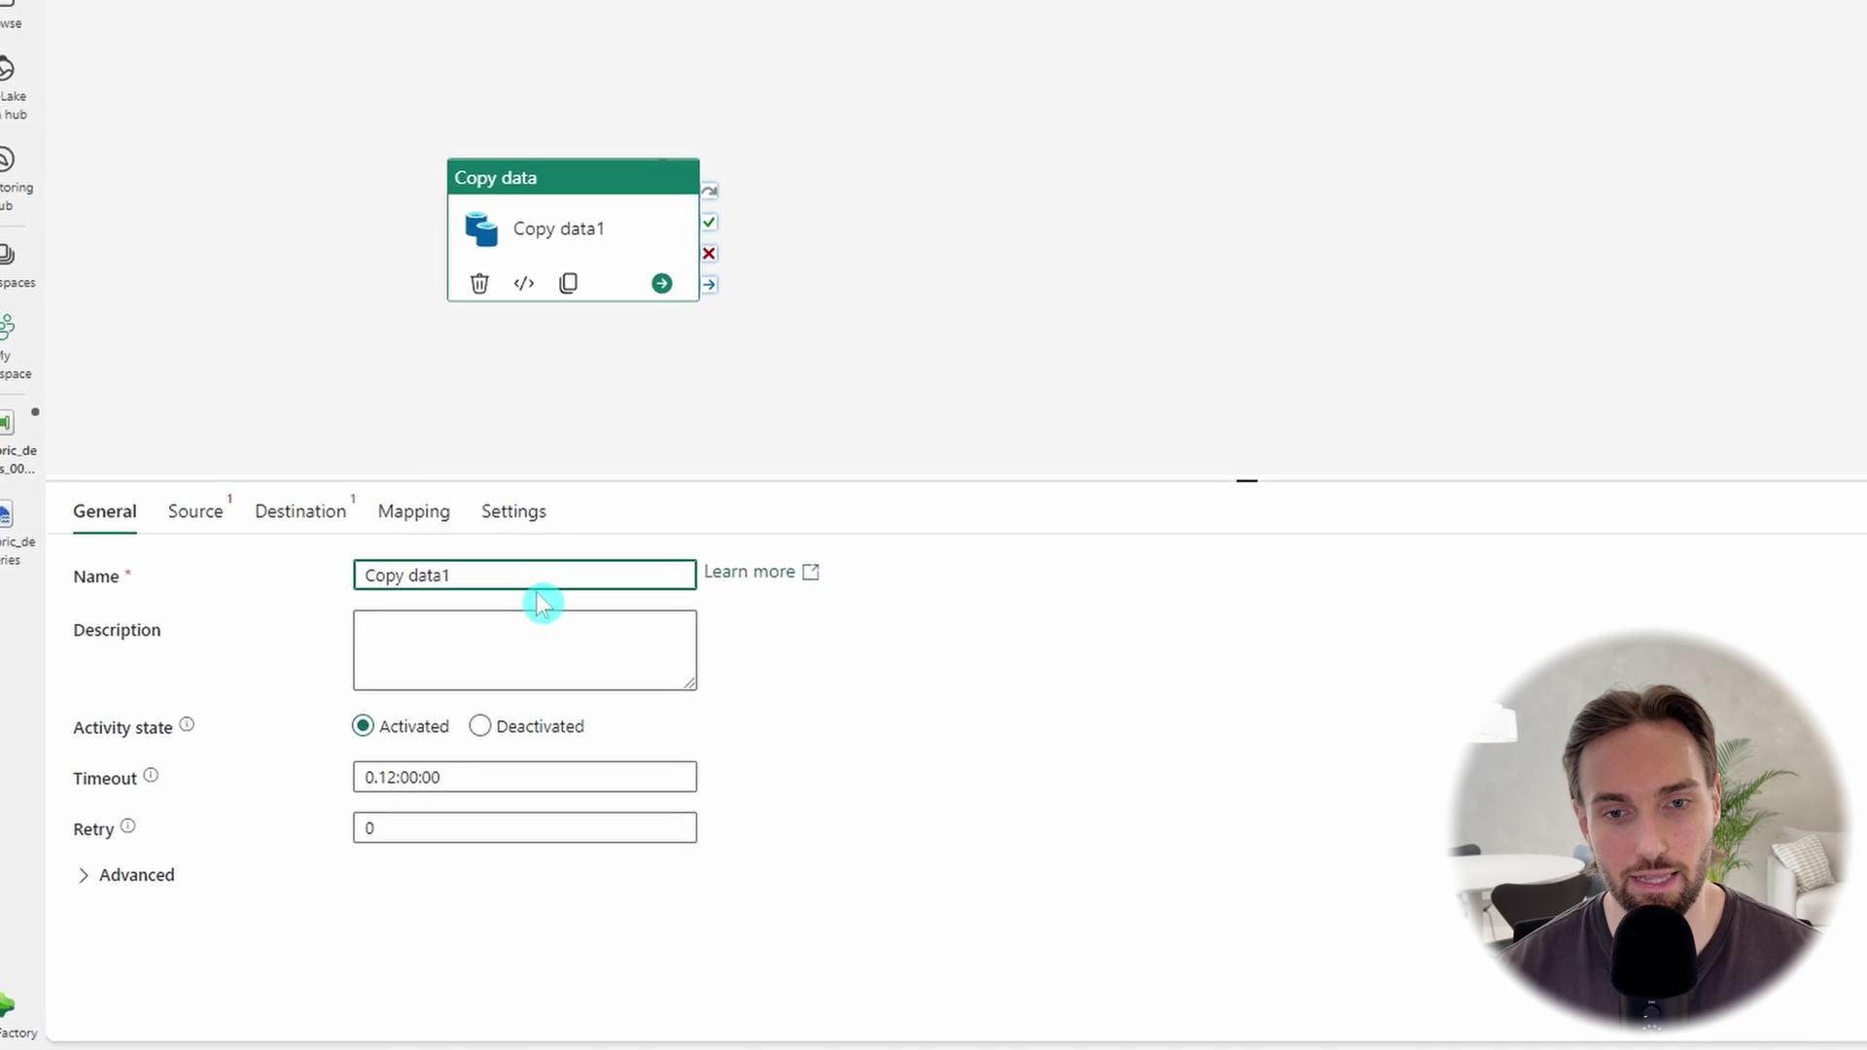
pyautogui.press('BackSpace')
pyautogui.write('m')
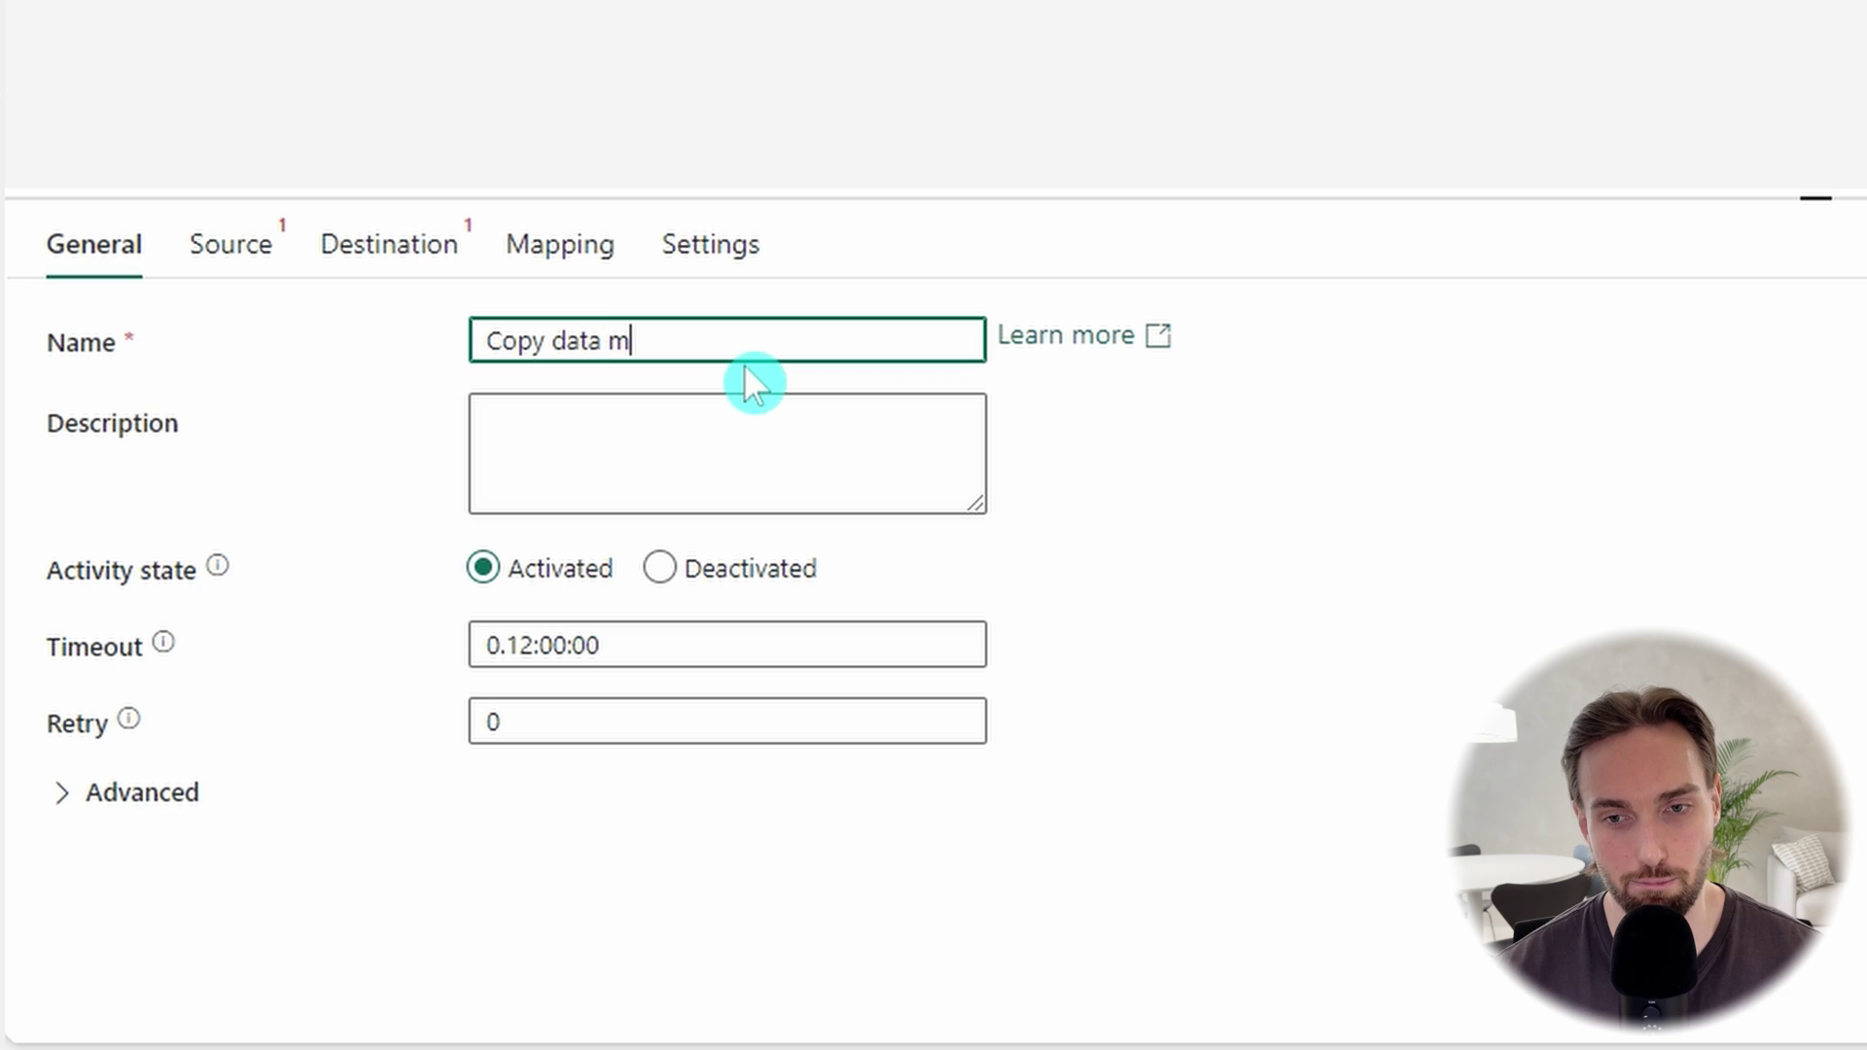
pyautogui.write('ovies binary')
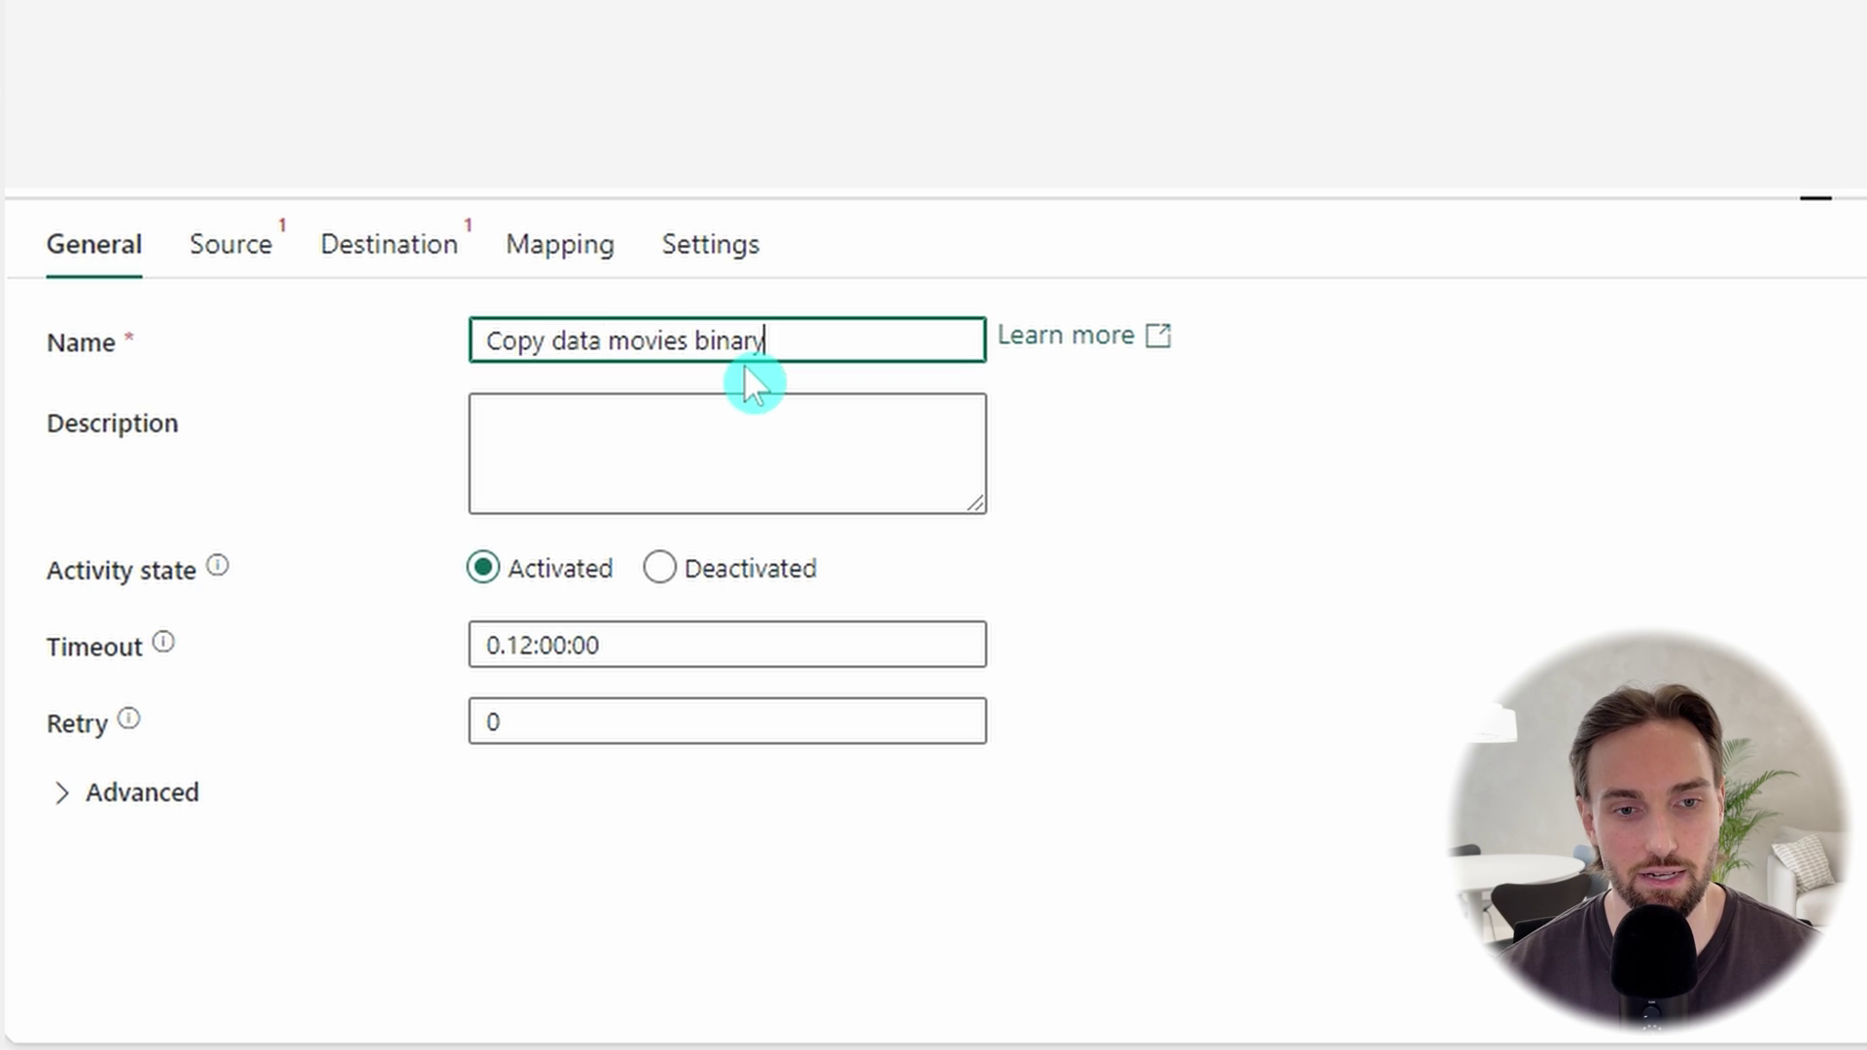
# Step: Set the source to lakehouse lh_fabric_de_series, Files root, file fabric_de_series_004_source/movies.csv
pyautogui.click(234, 245)
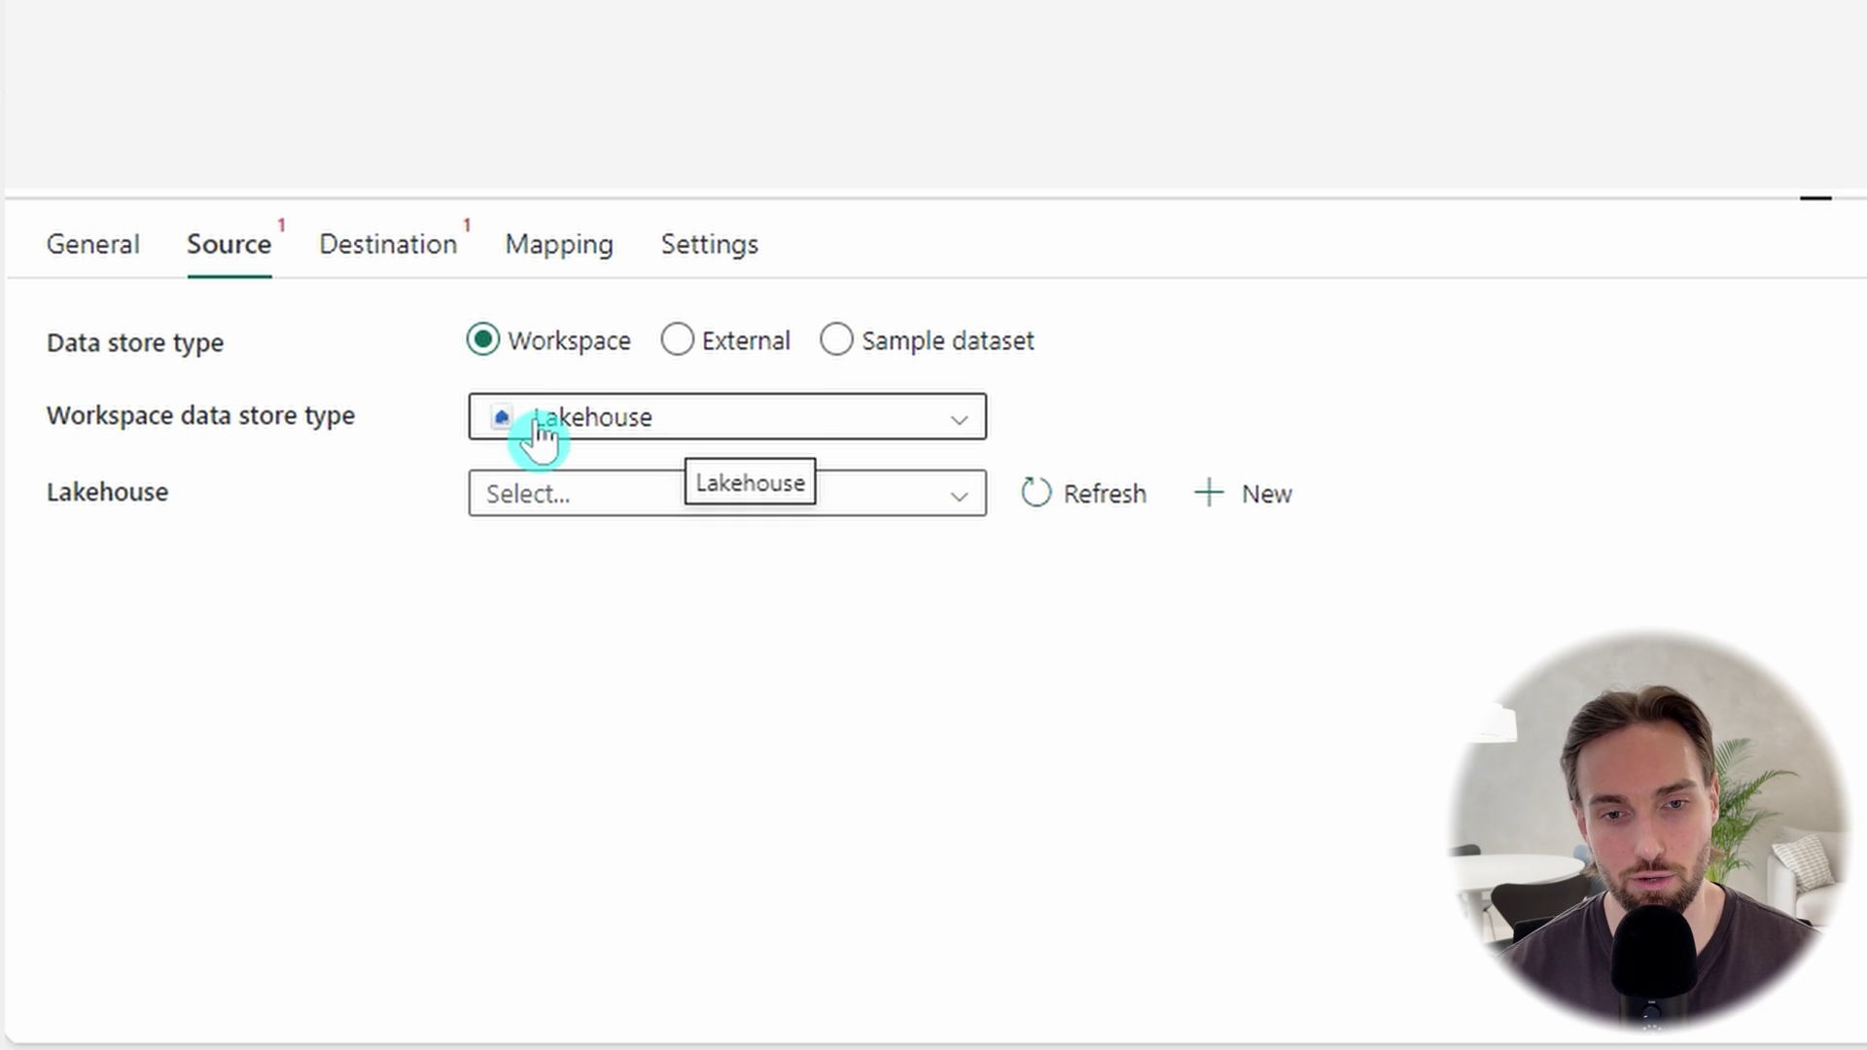
pyautogui.click(587, 500)
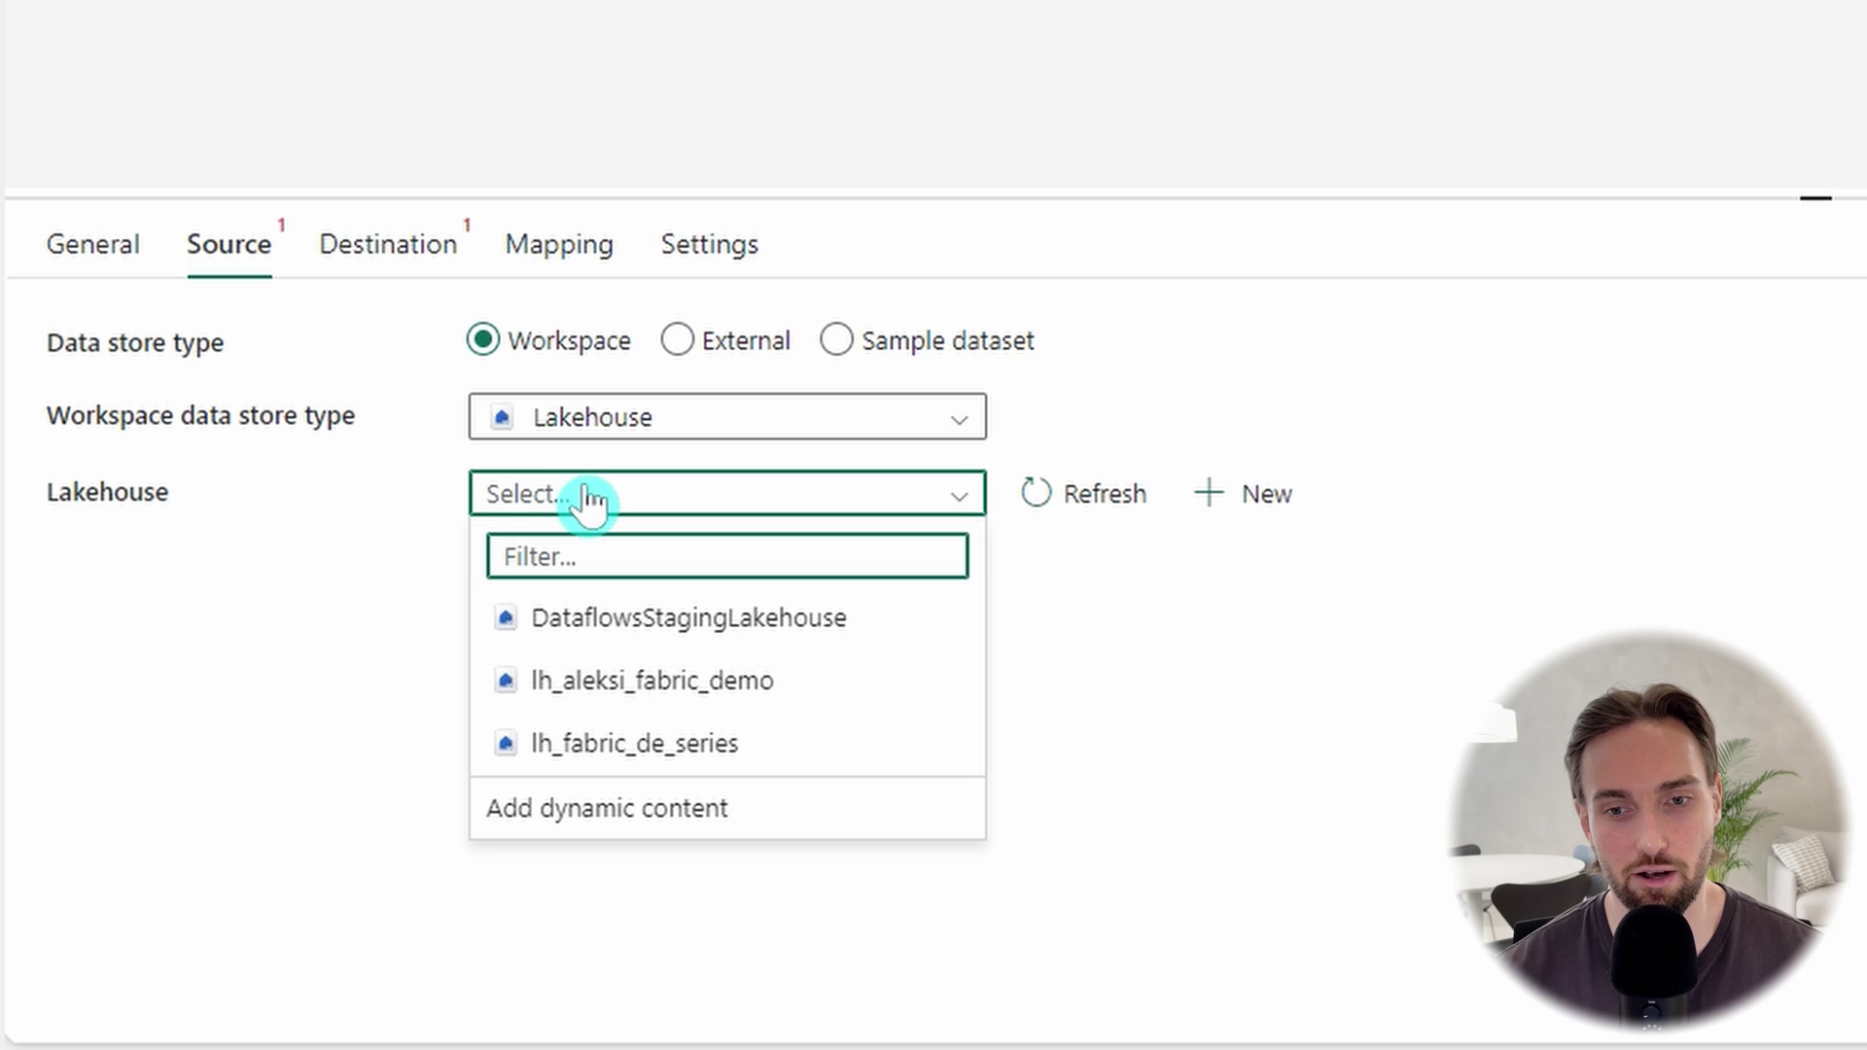
pyautogui.click(686, 747)
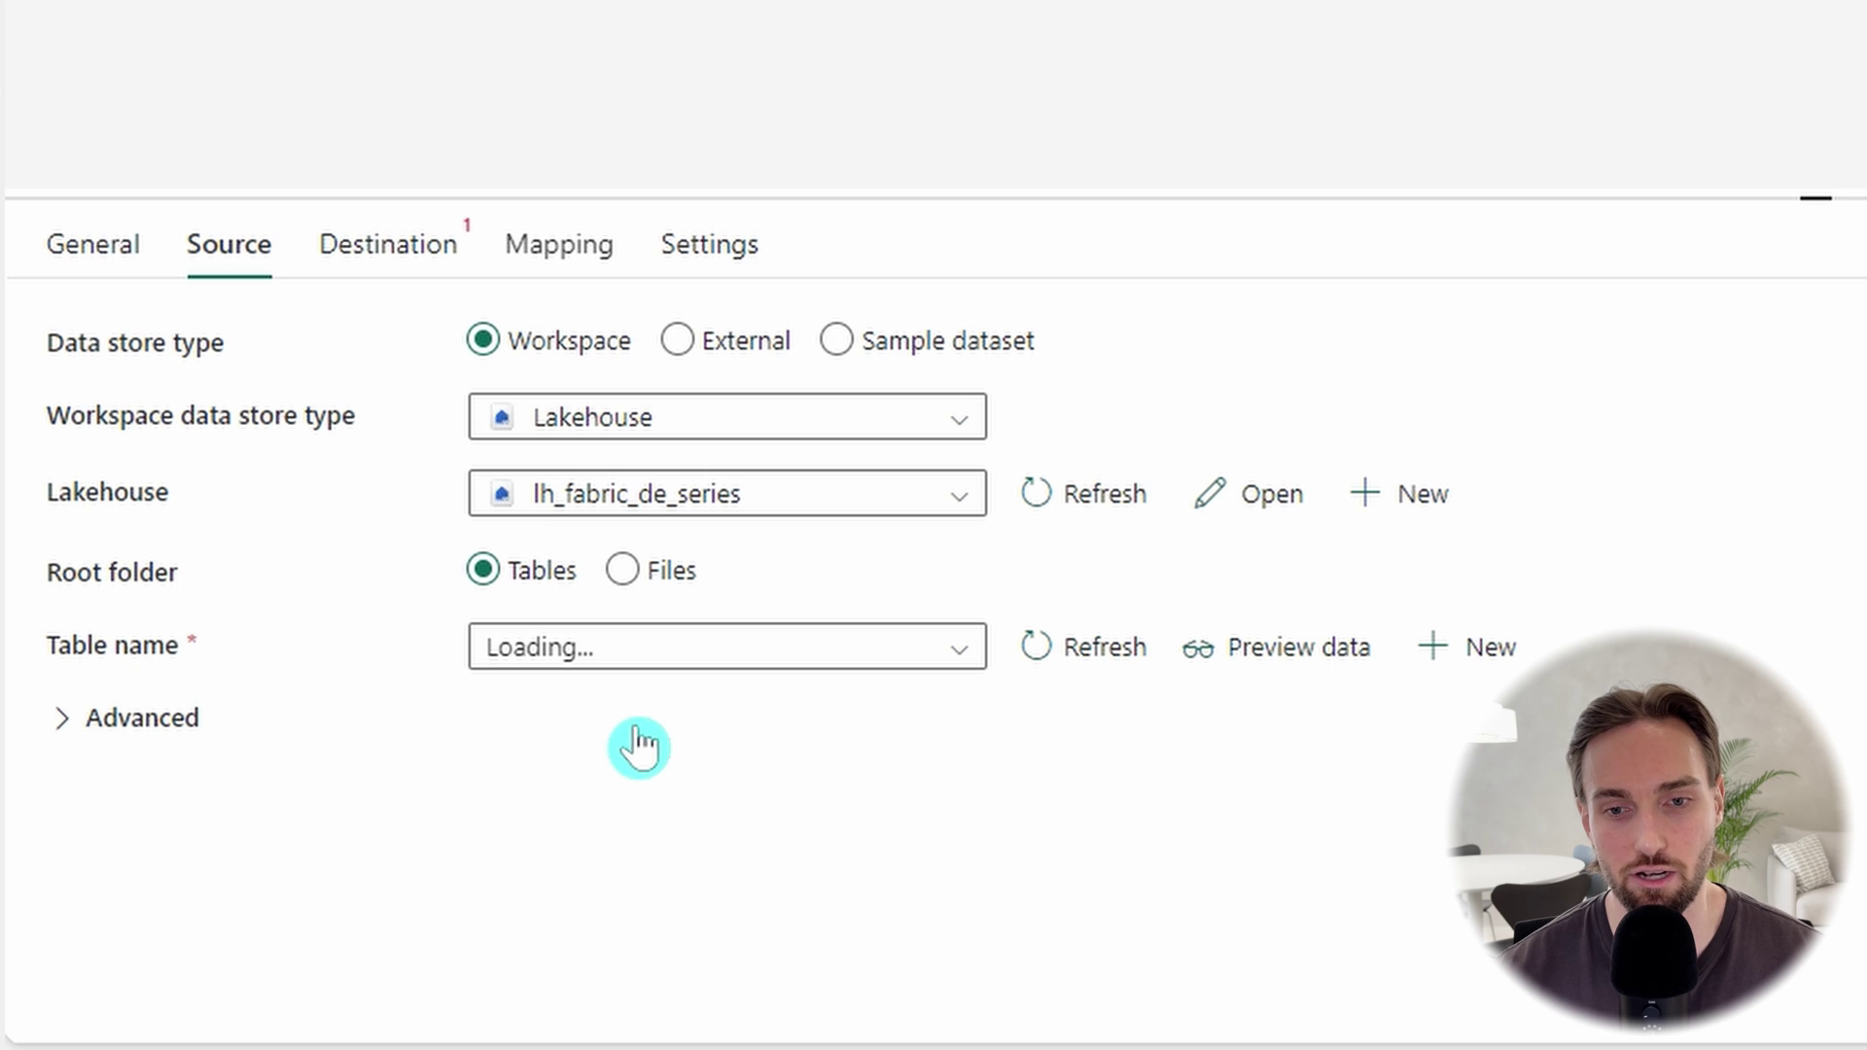
pyautogui.click(625, 576)
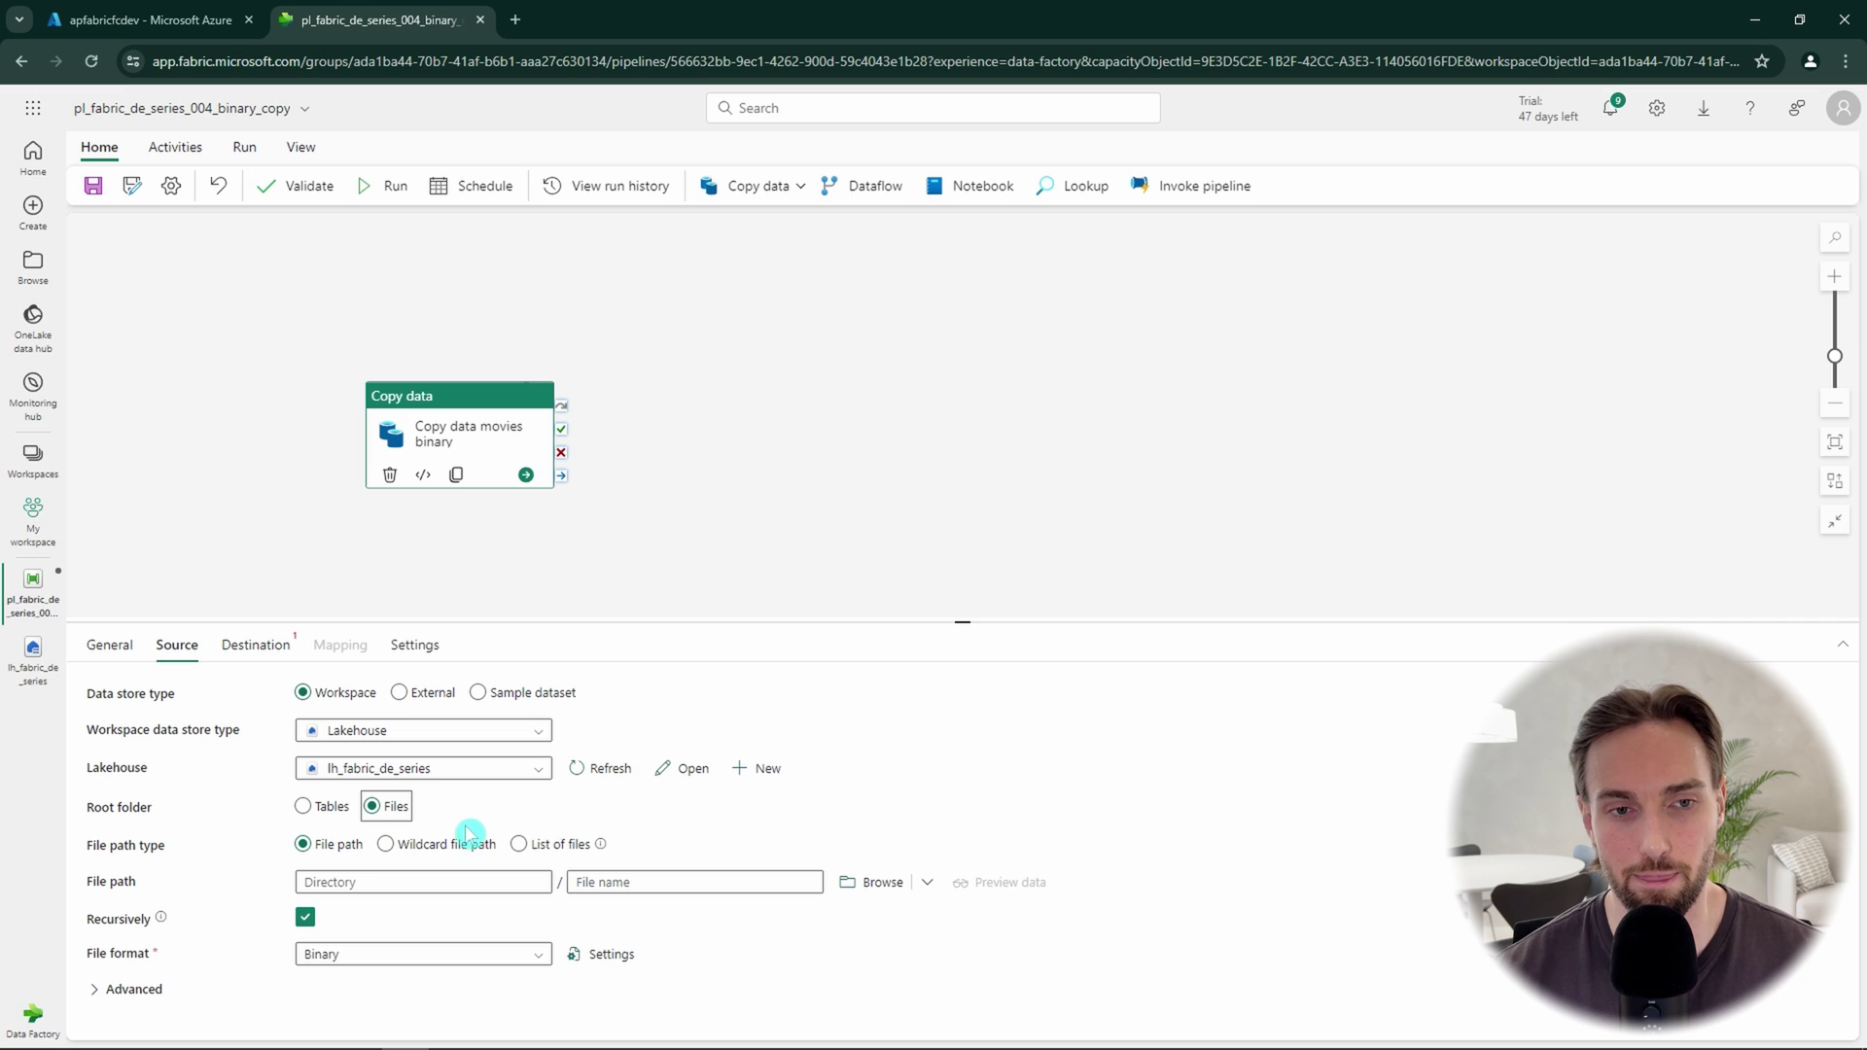
pyautogui.click(866, 884)
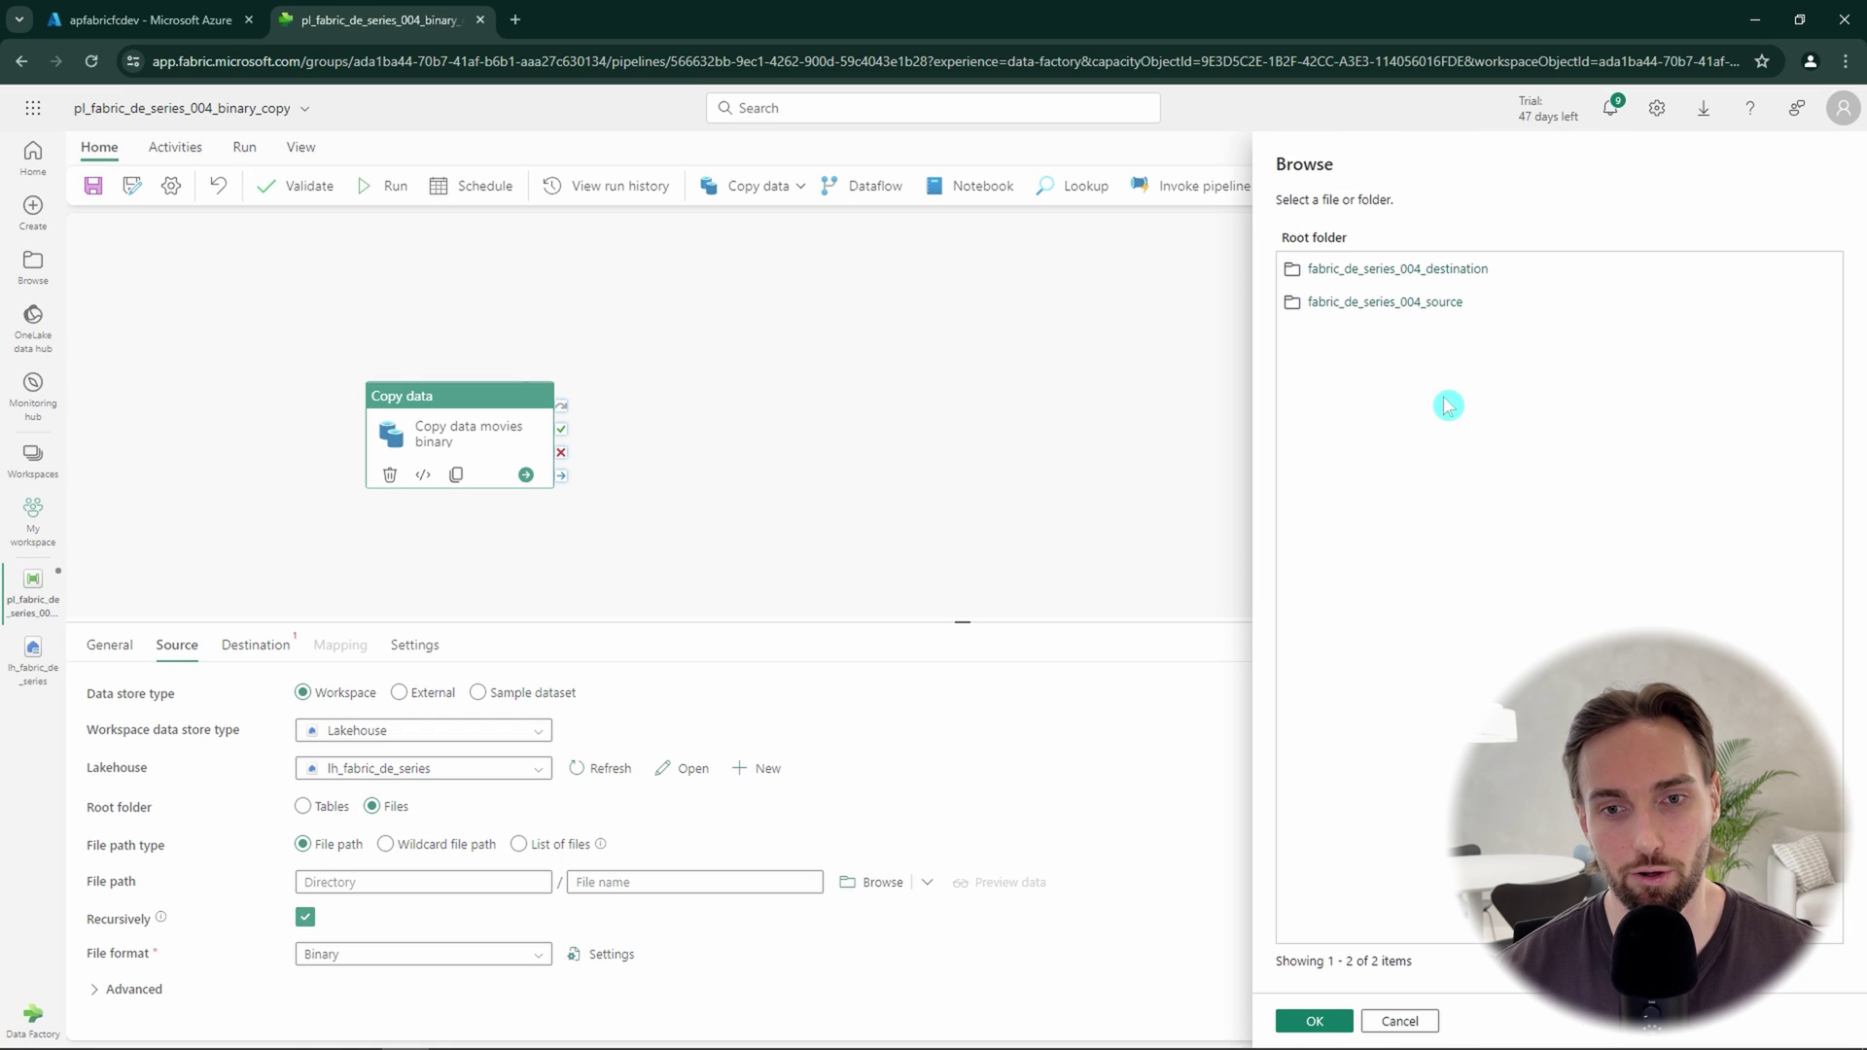
pyautogui.doubleClick(1384, 300)
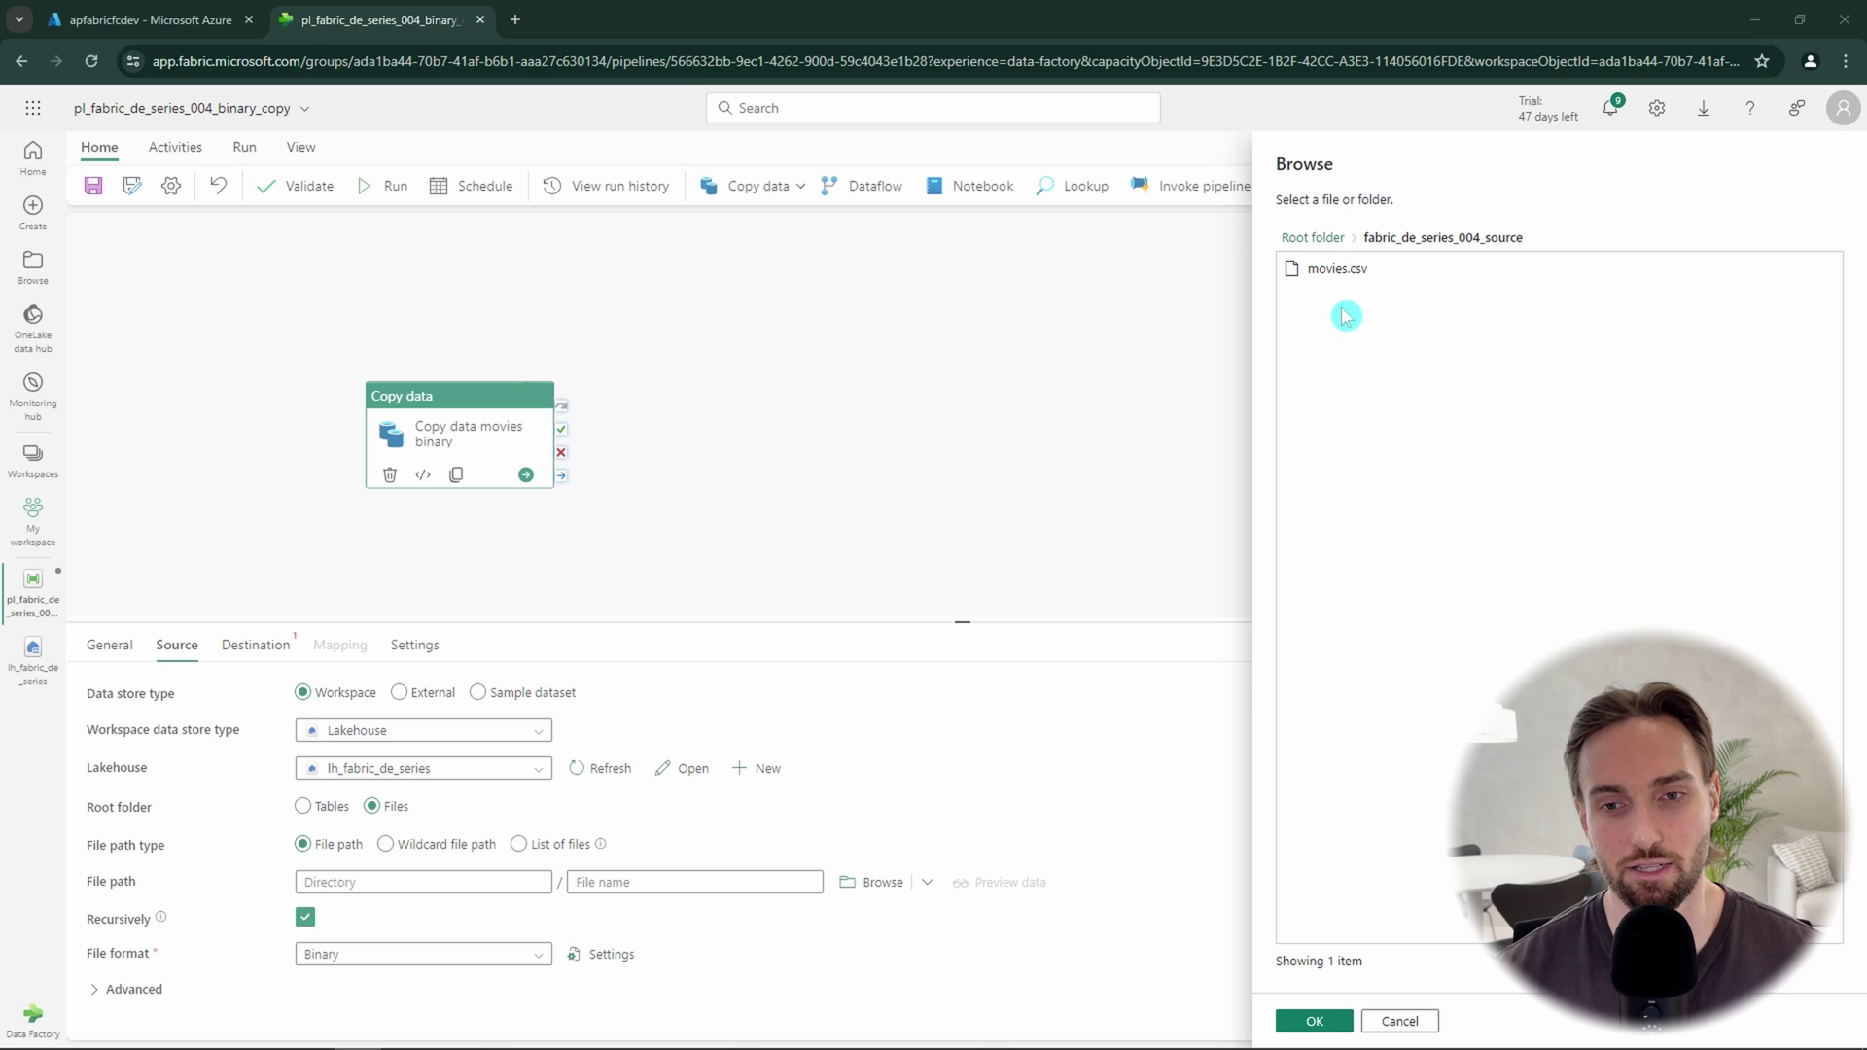
pyautogui.click(1340, 275)
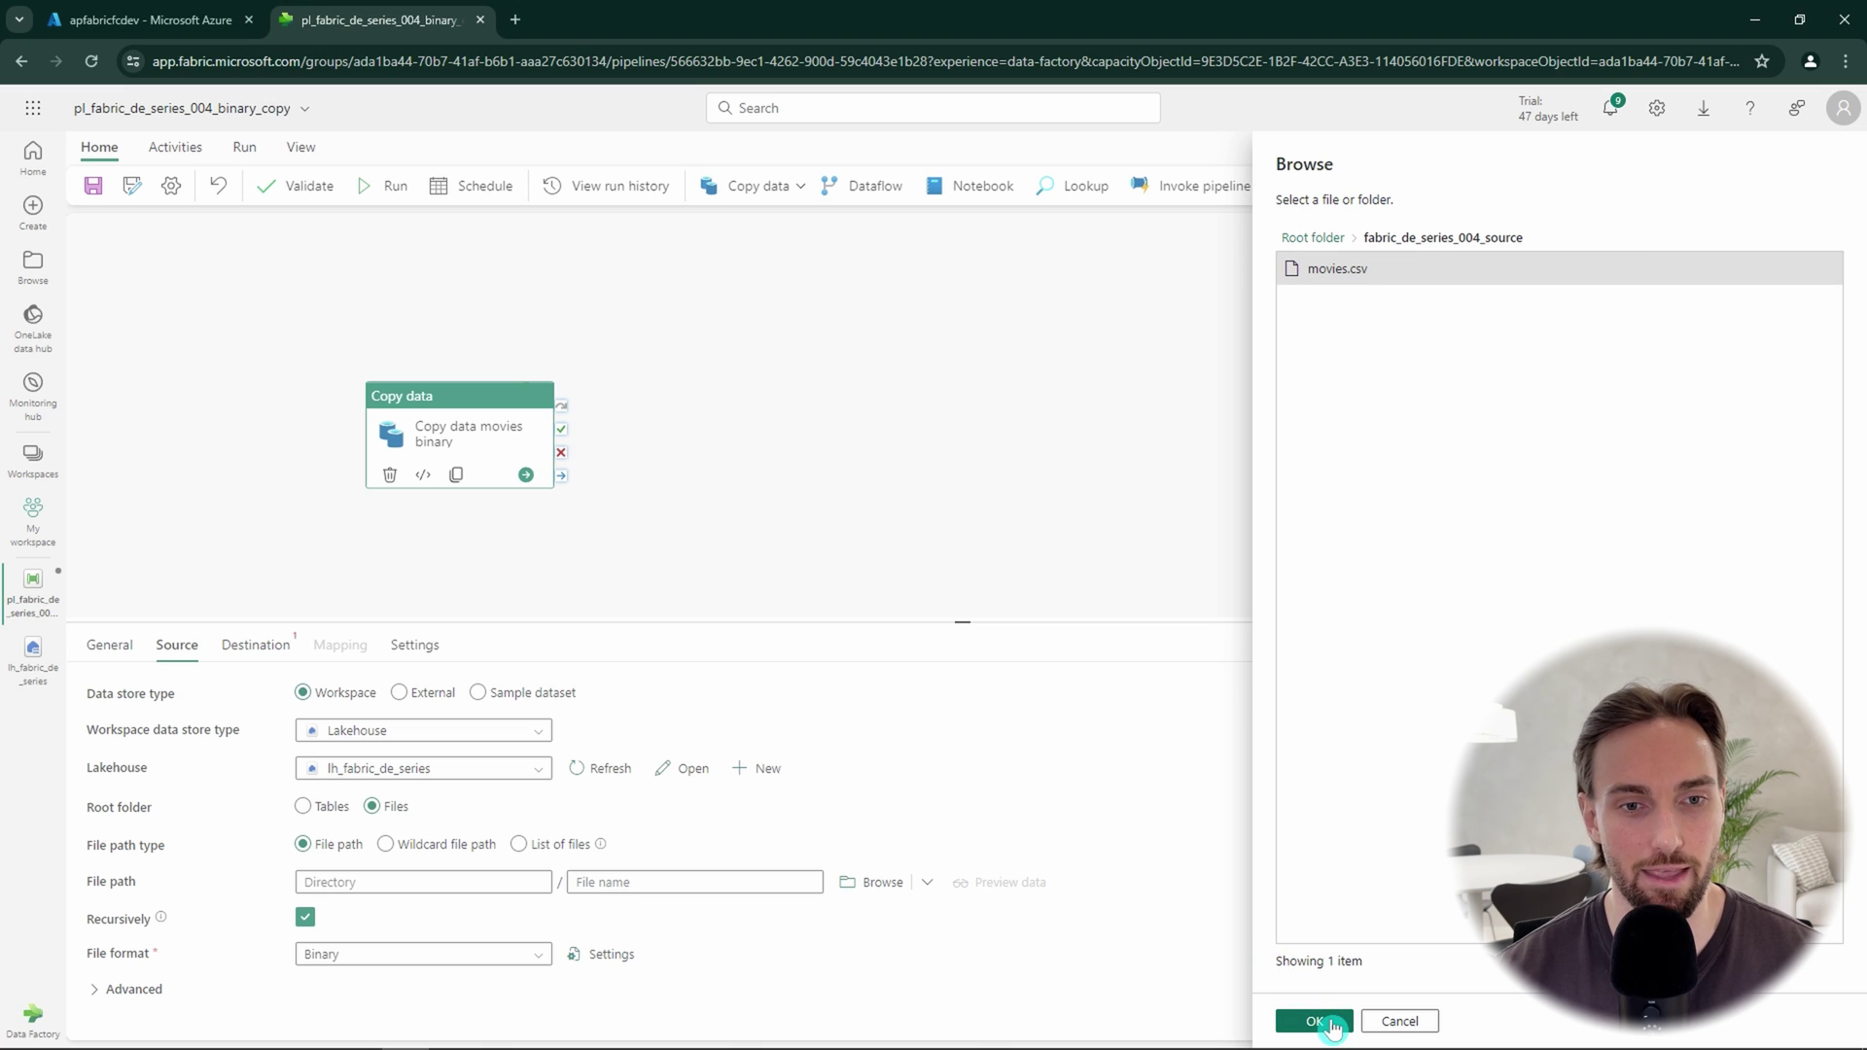
pyautogui.click(1315, 1021)
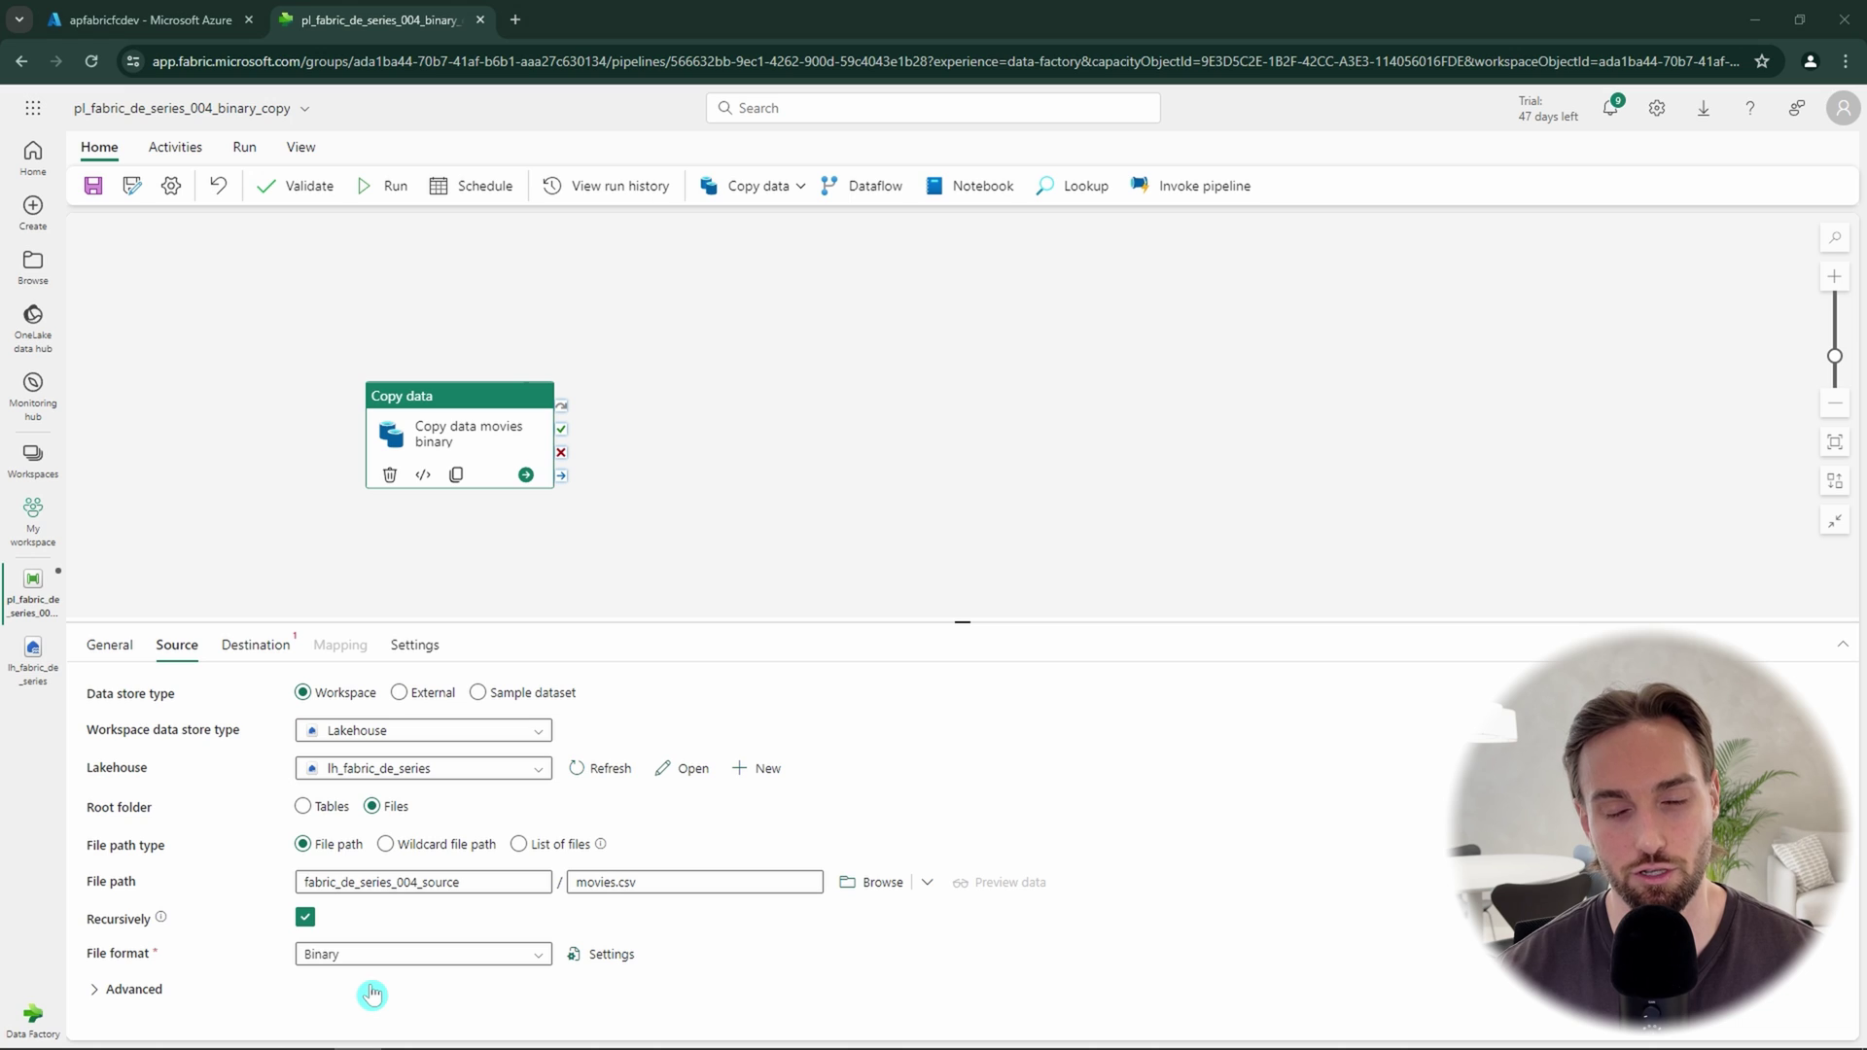
# Step: Expand the source's Advanced options, leaving 'Delete files after completion' unticked
pyautogui.click(141, 992)
pyautogui.scroll(-2, 217, 953)
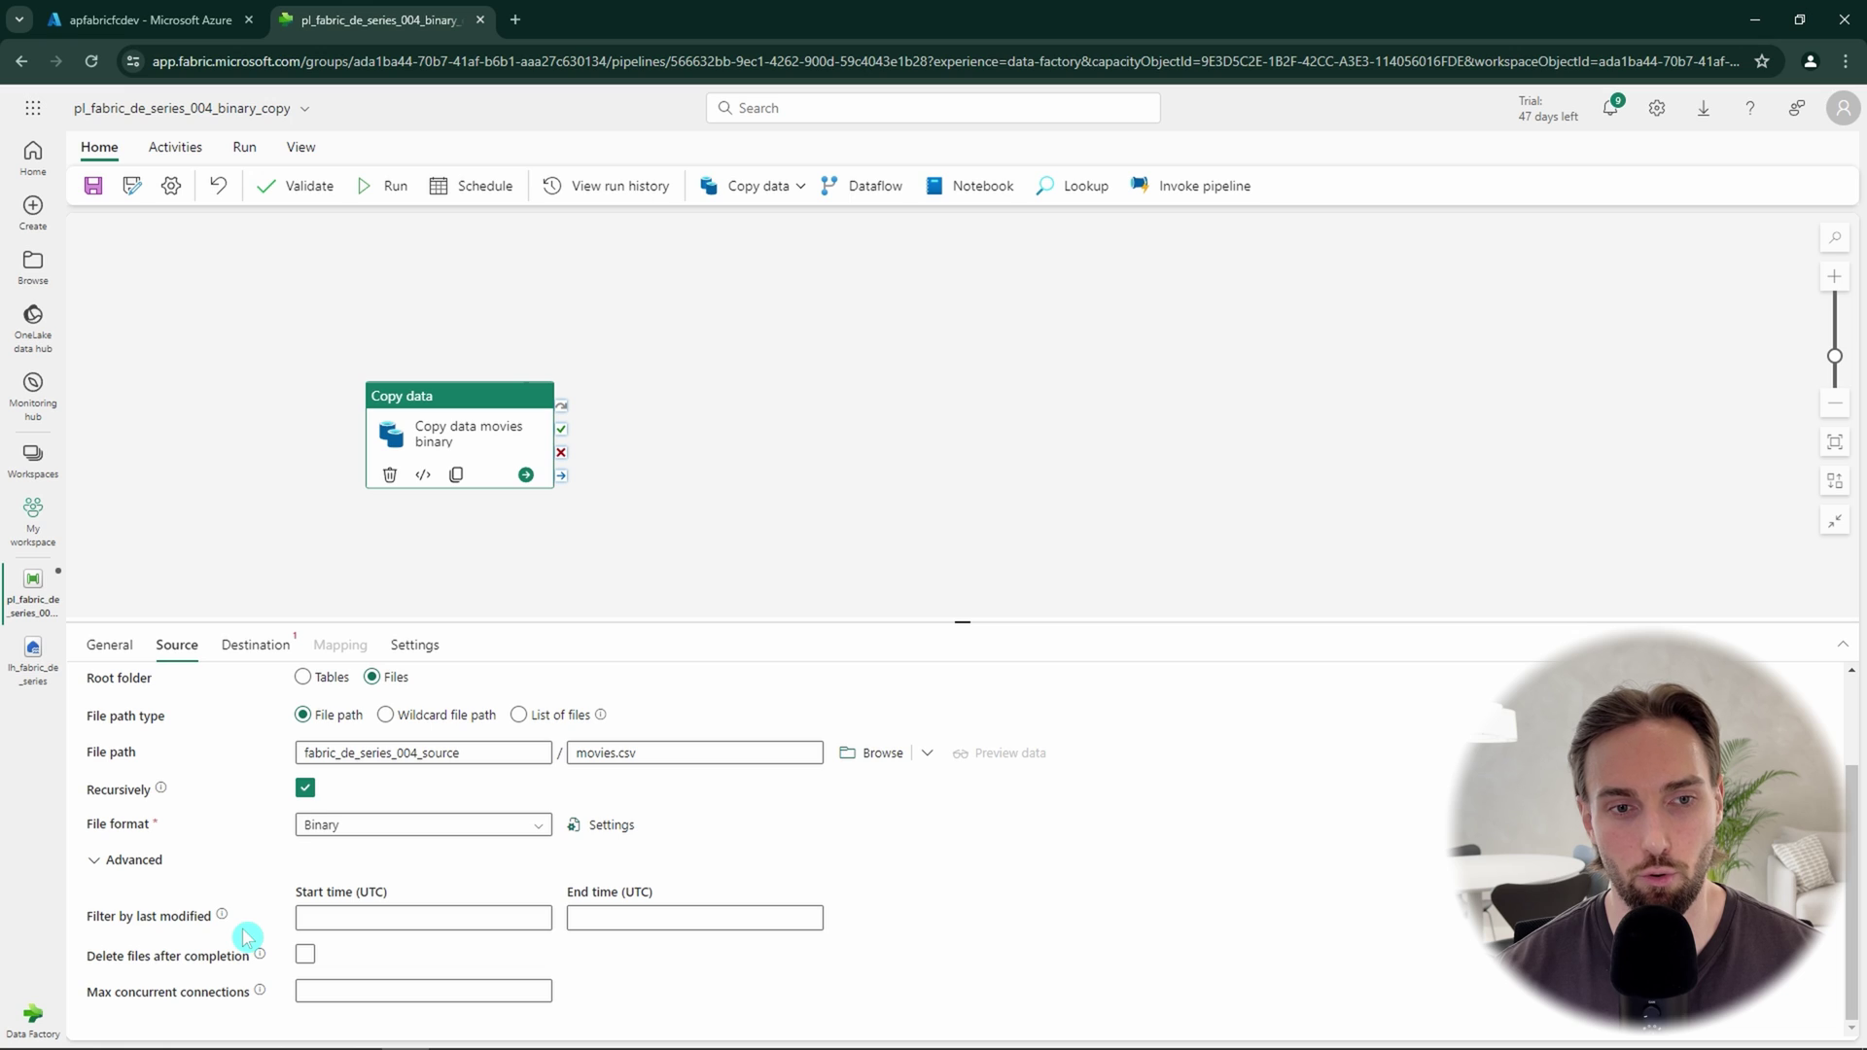
pyautogui.moveTo(85, 958); pyautogui.dragTo(251, 975)
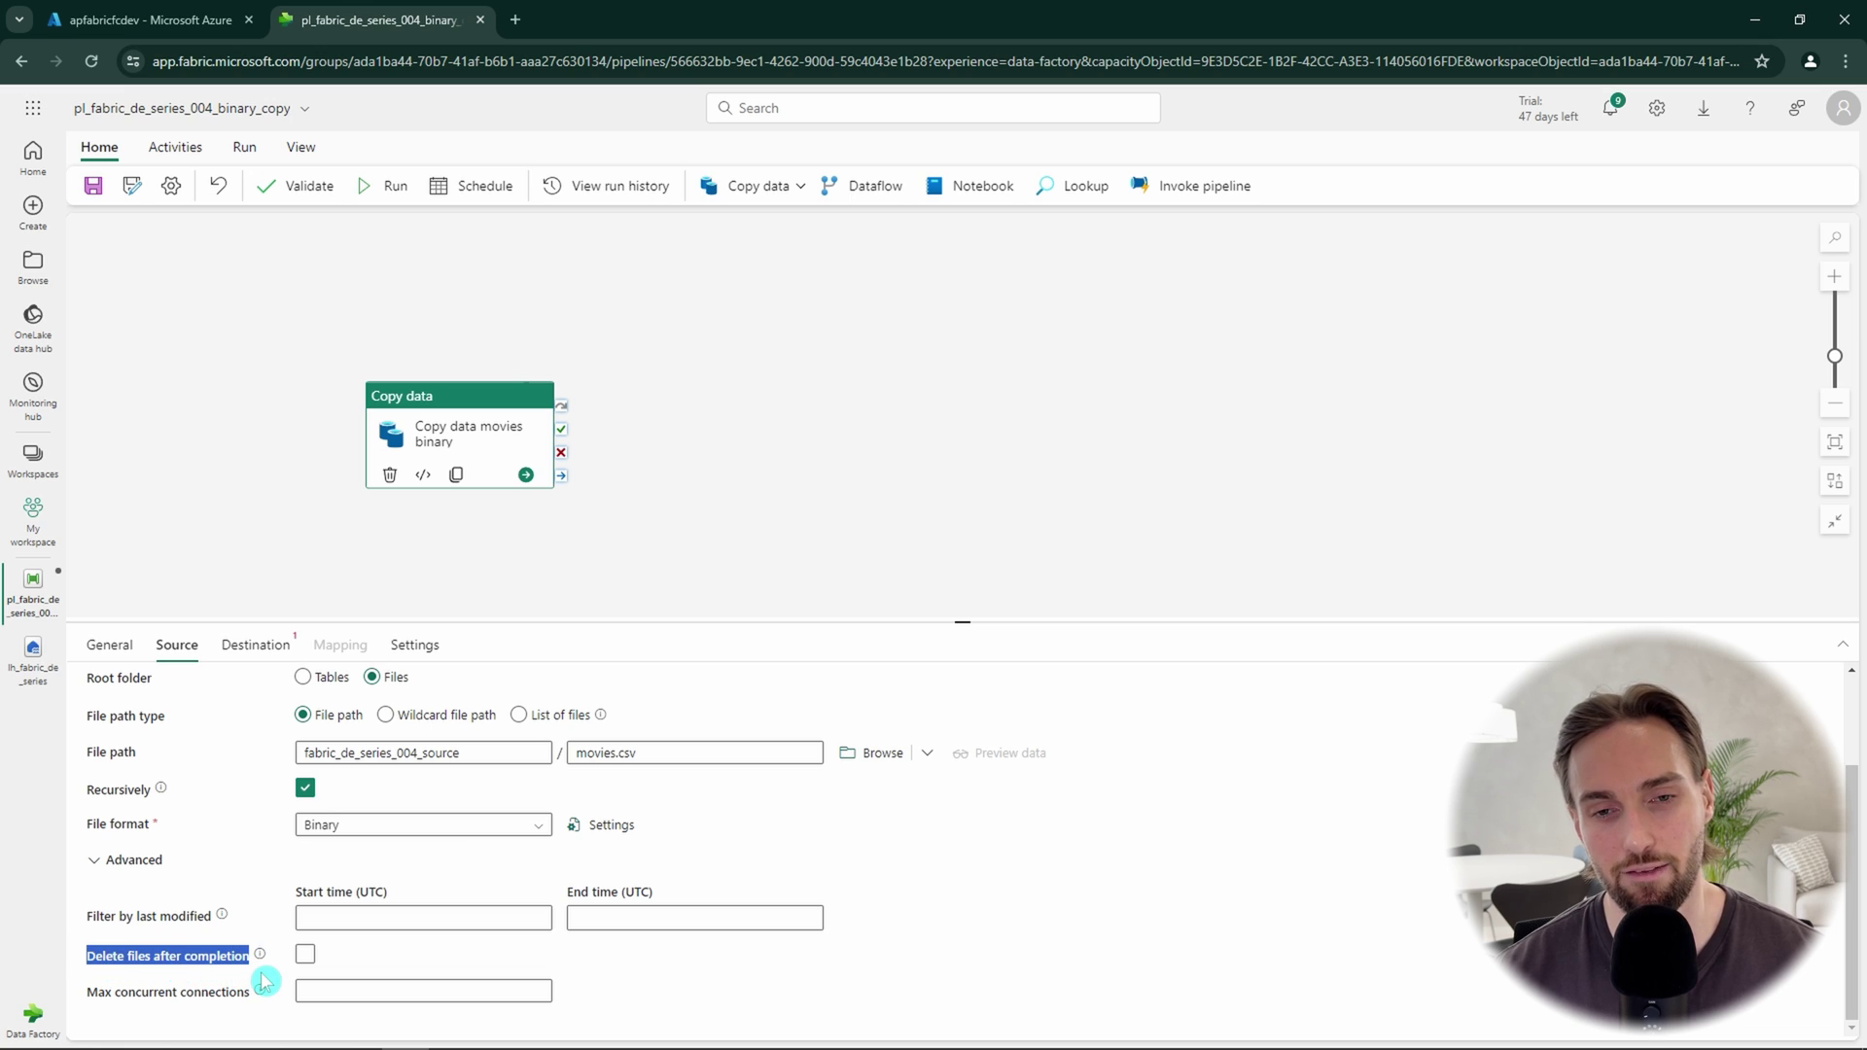
pyautogui.click(264, 982)
pyautogui.click(305, 954)
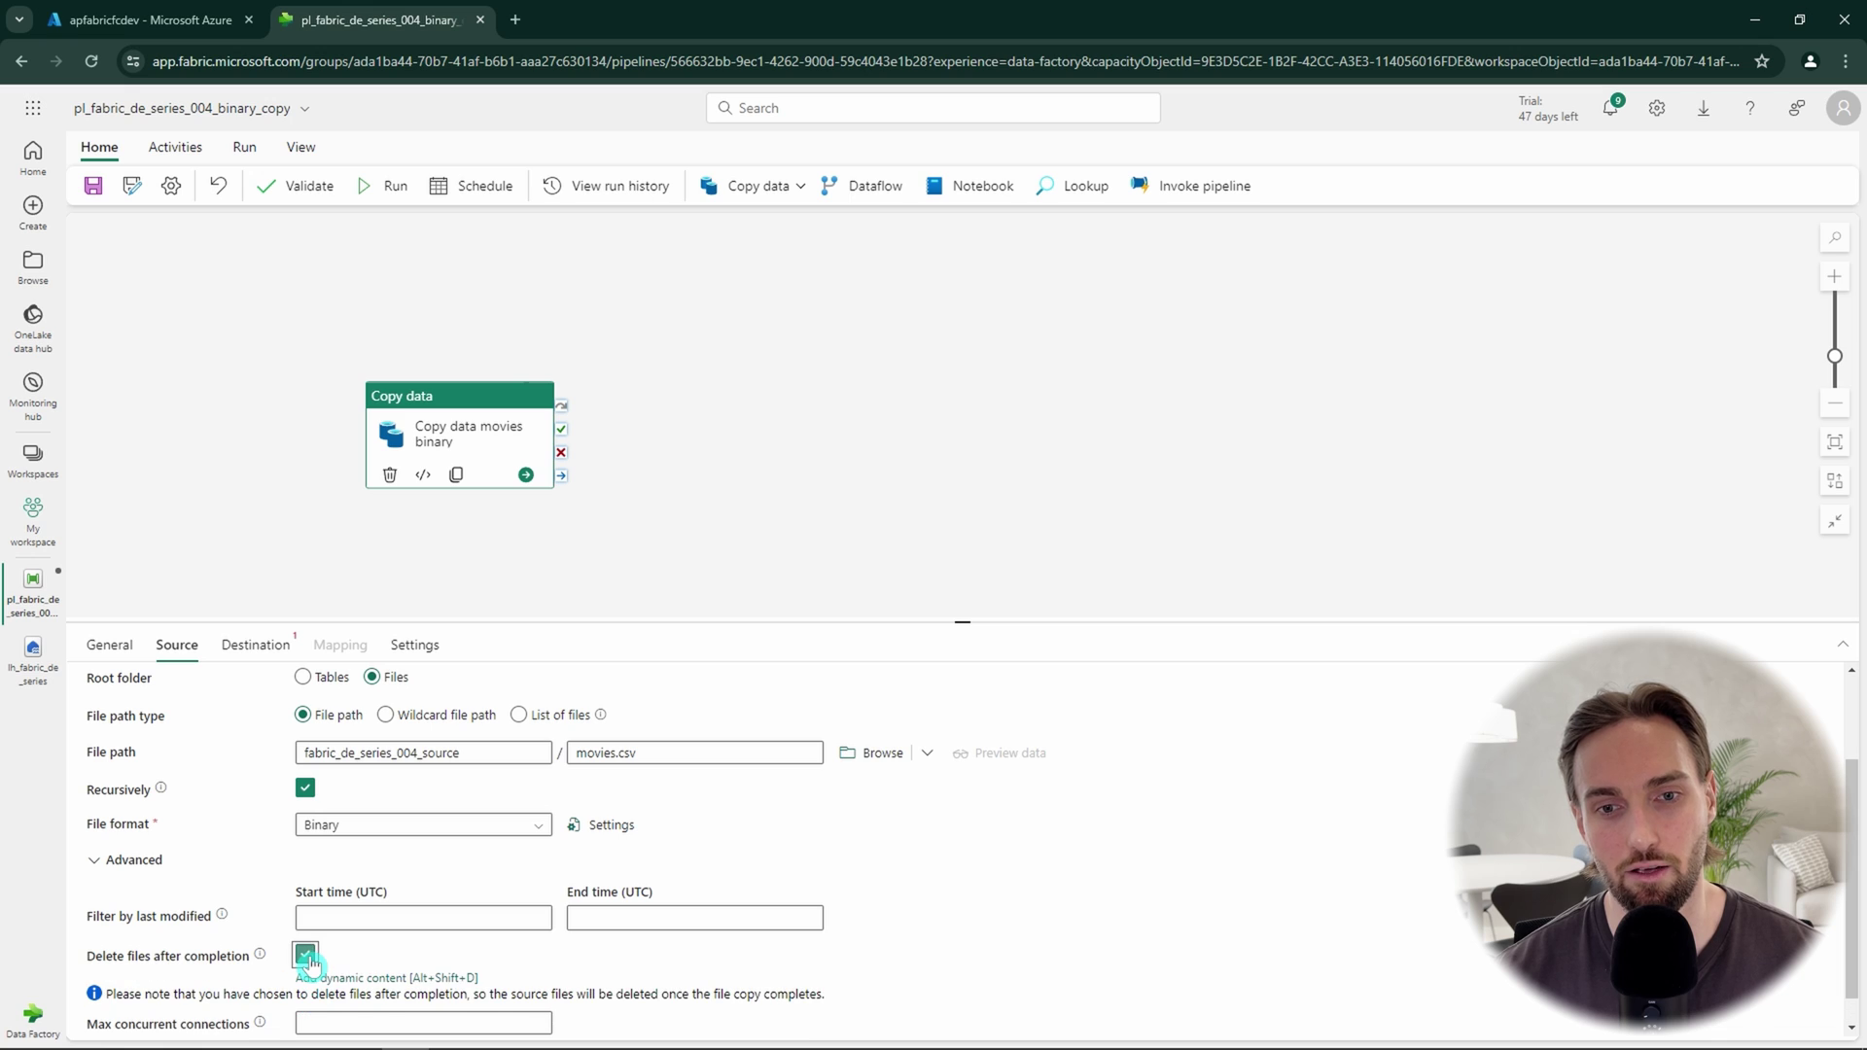
pyautogui.scroll(-1, 343, 958)
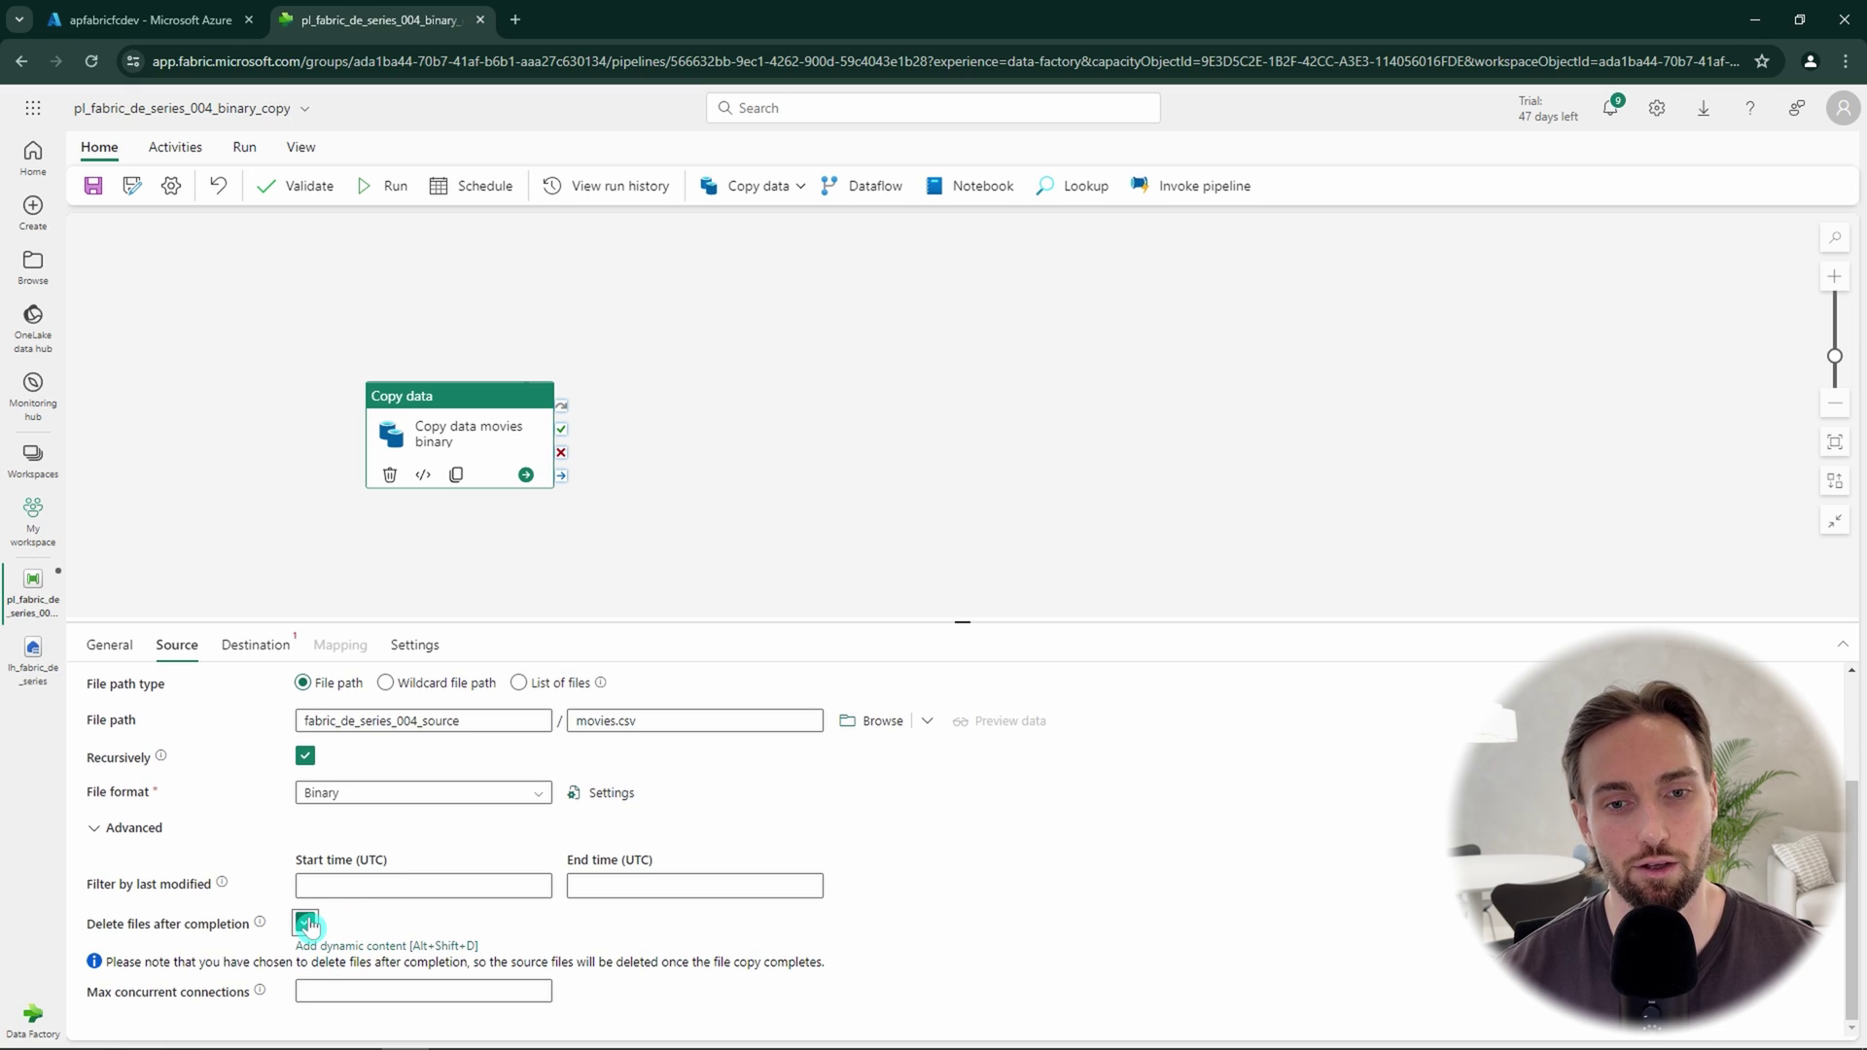
pyautogui.click(307, 924)
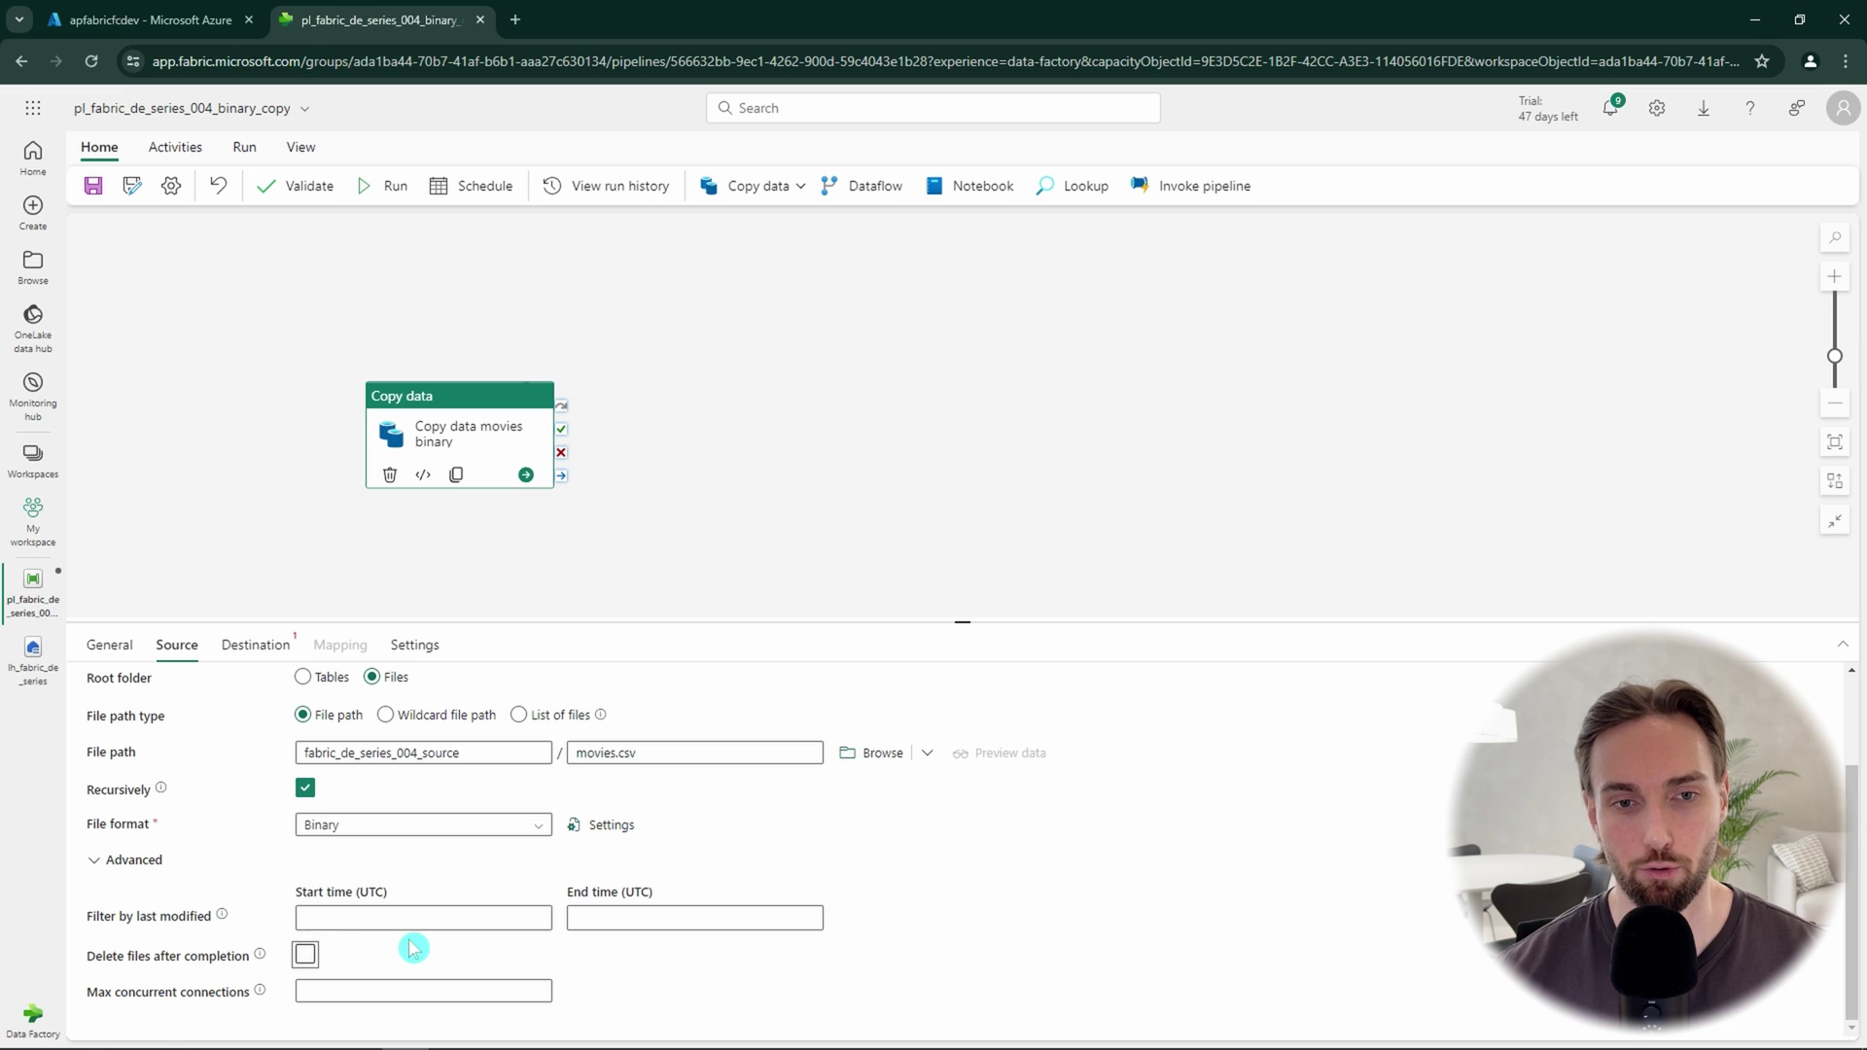
pyautogui.scroll(3, 414, 947)
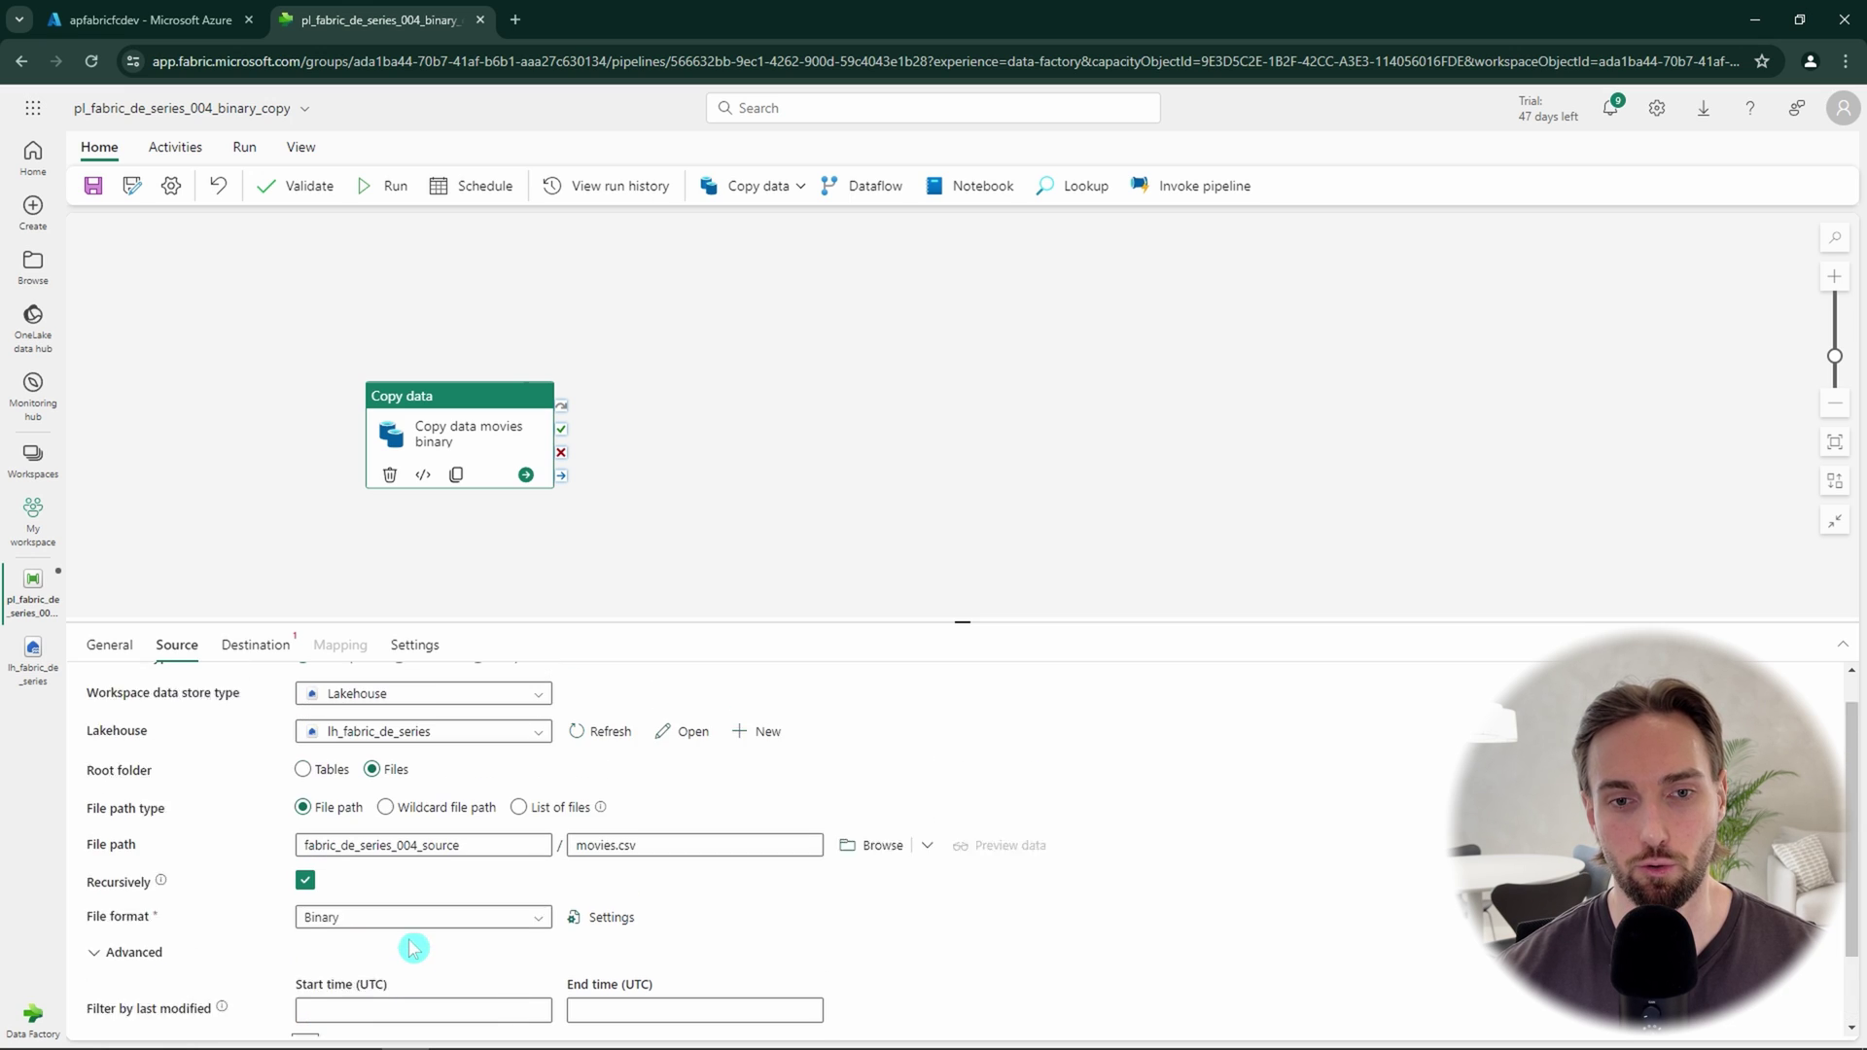
# Step: Point the destination at lh_fabric_de_series Files, folder fabric_de_series_004_destination
pyautogui.click(258, 651)
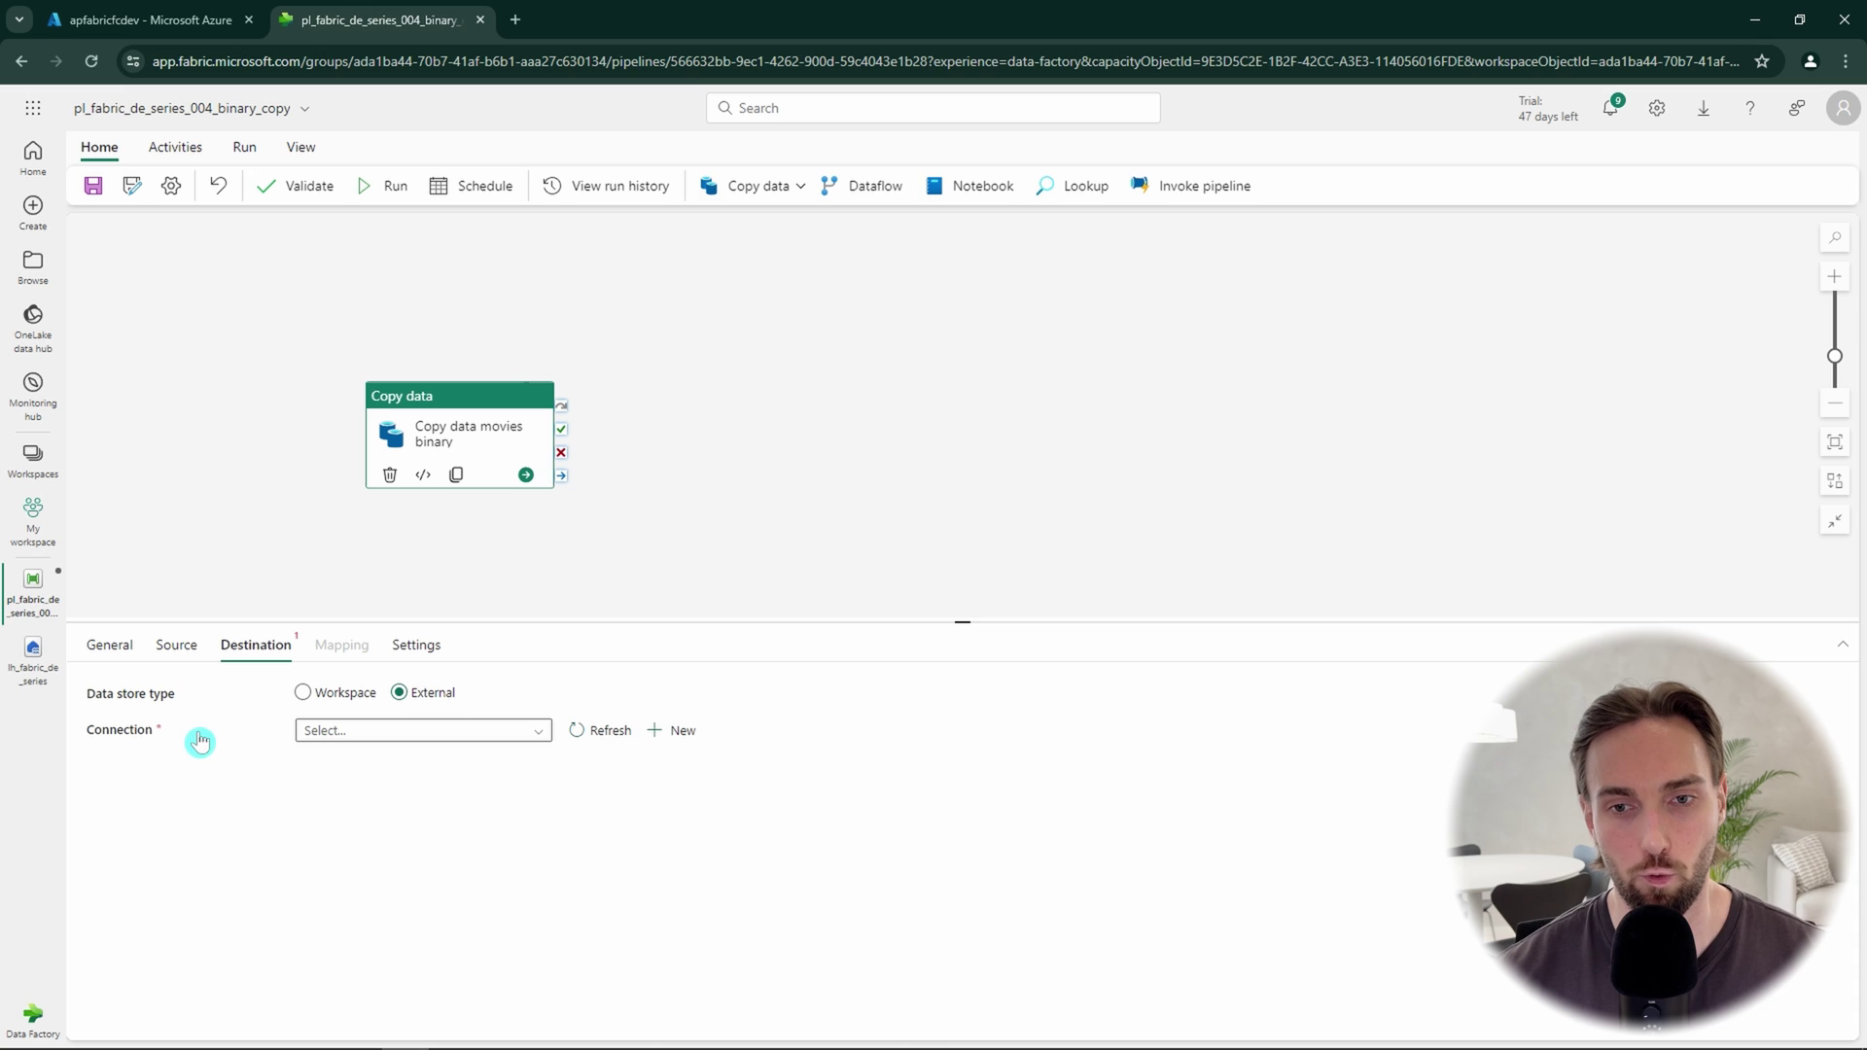
pyautogui.click(302, 694)
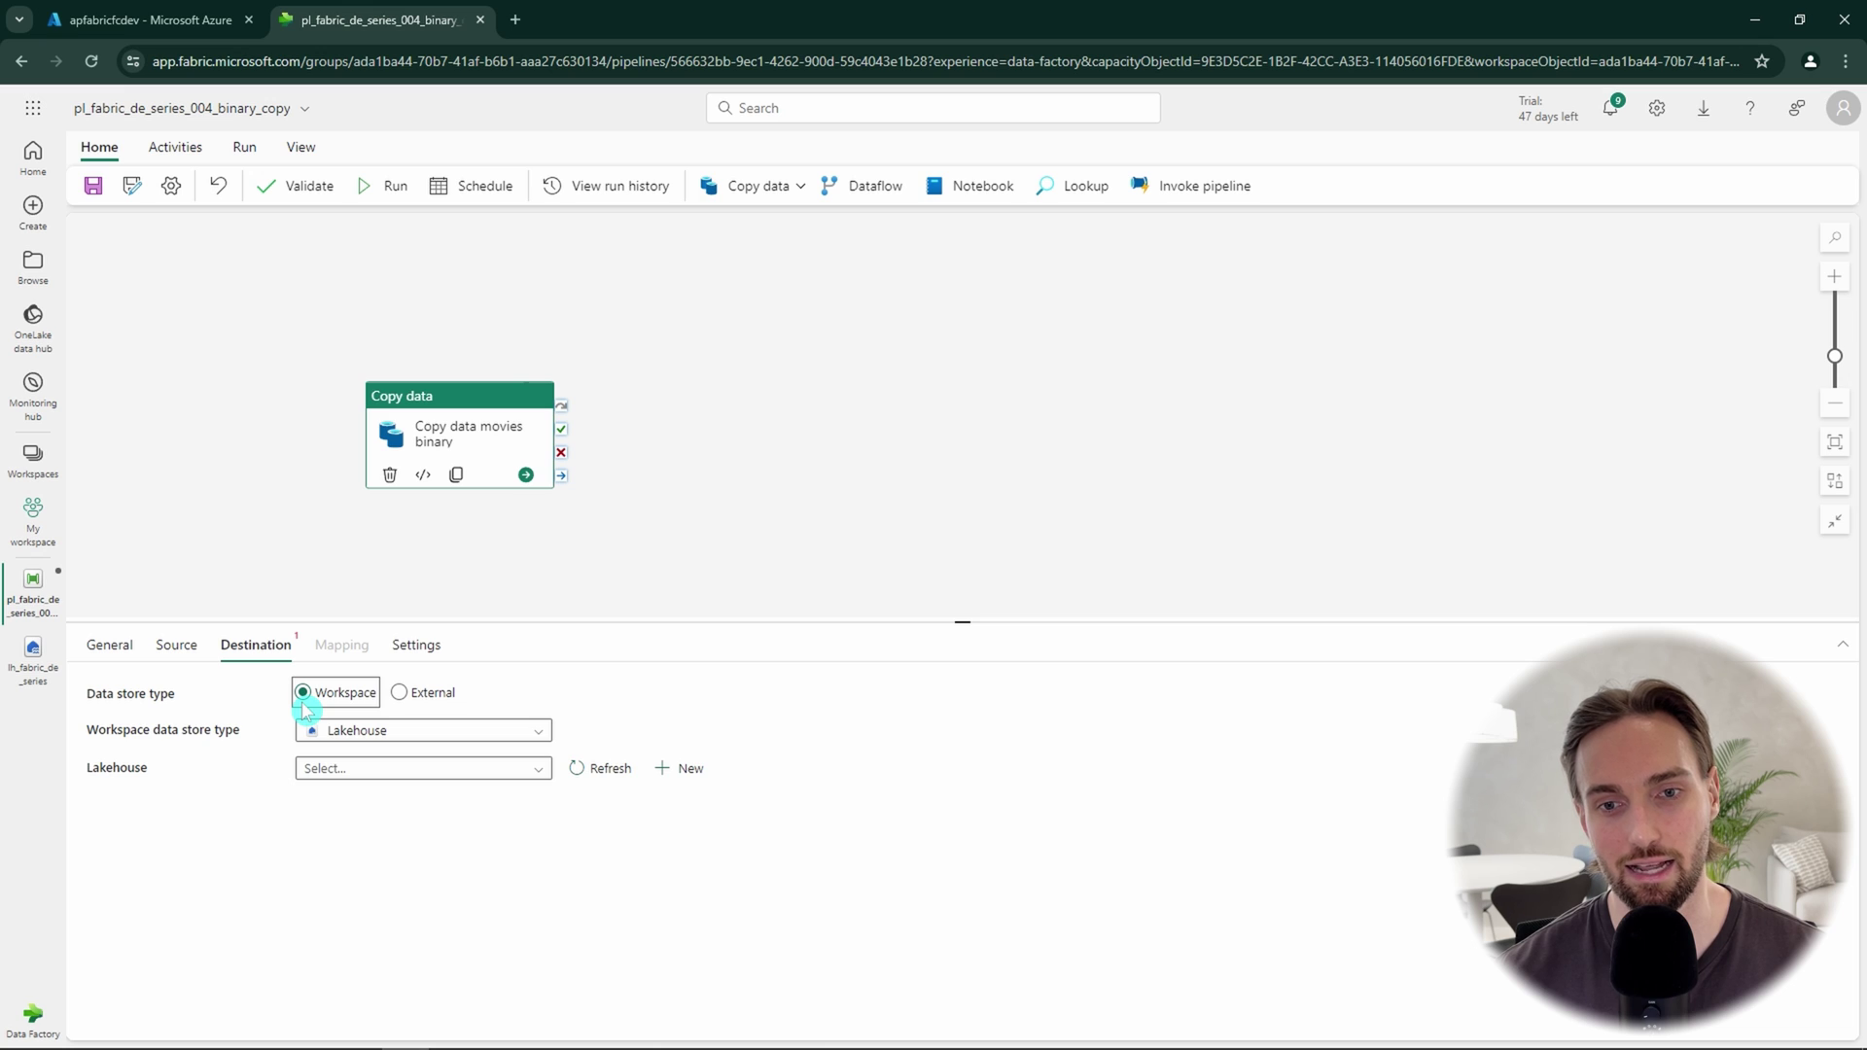
pyautogui.click(354, 769)
pyautogui.click(394, 897)
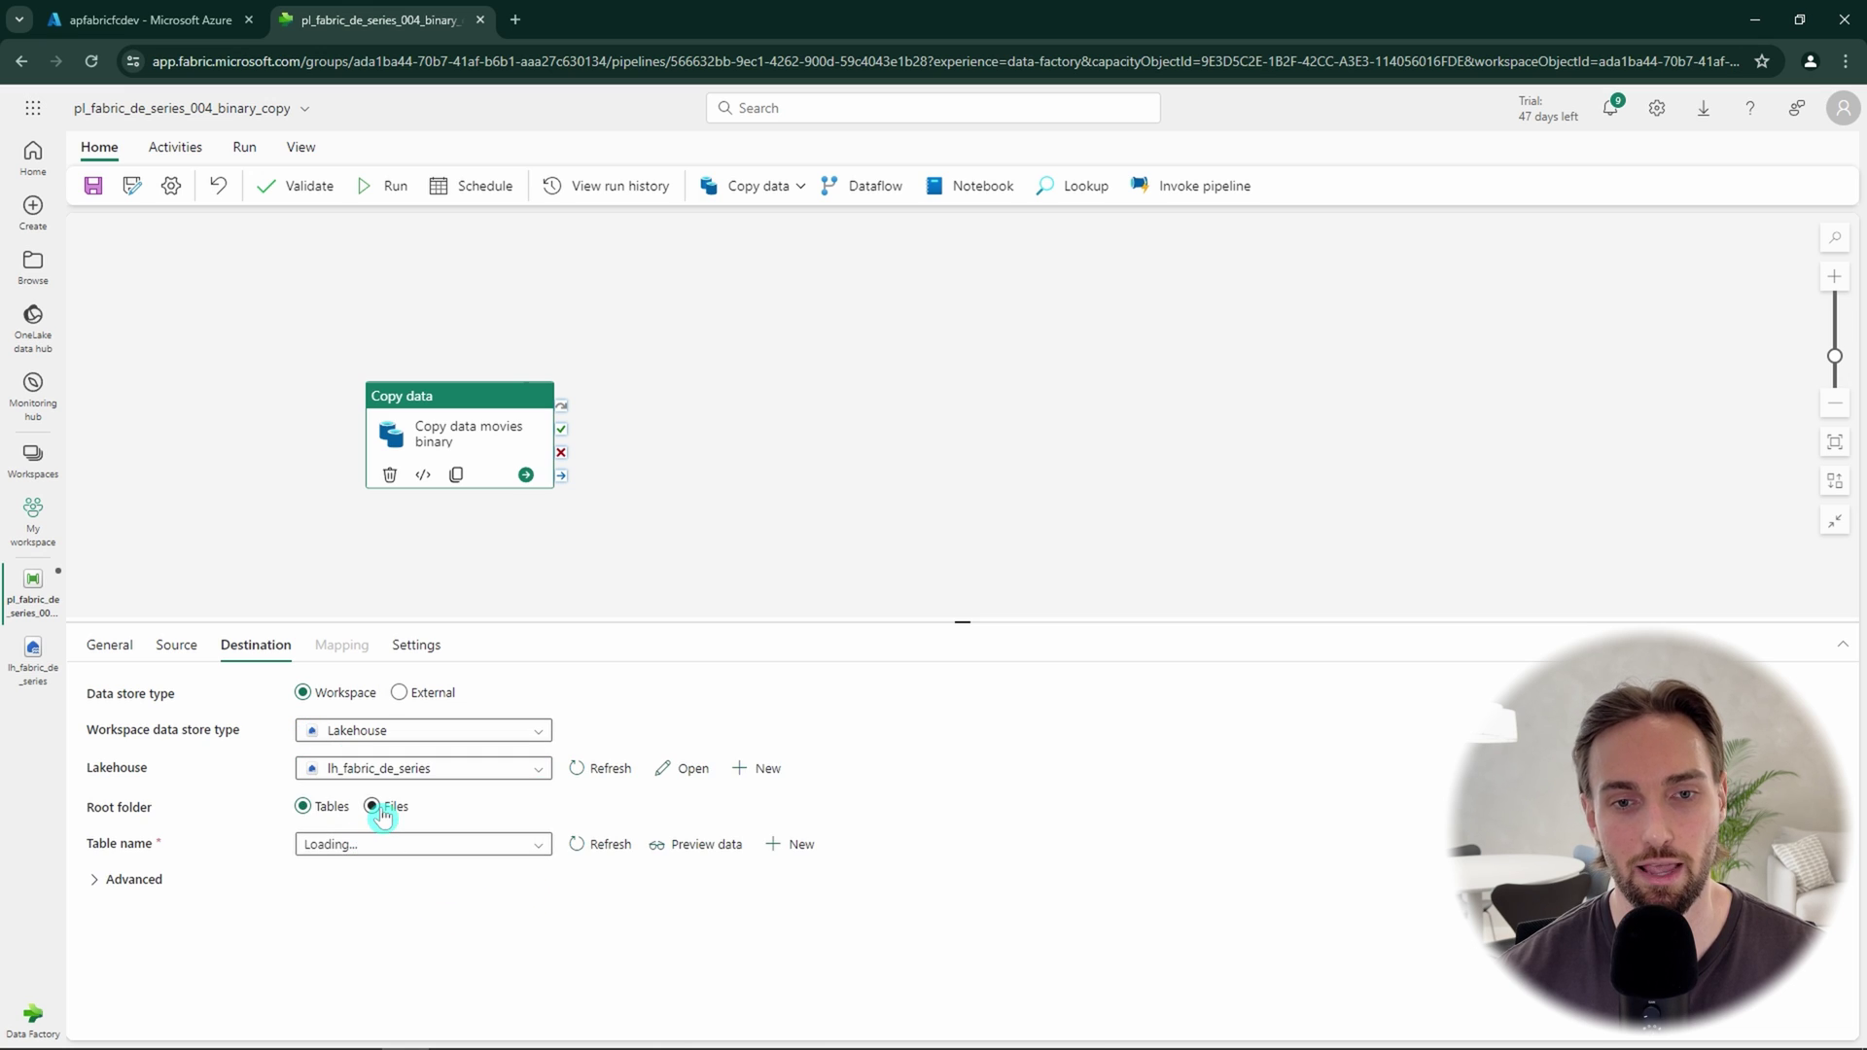
pyautogui.click(375, 808)
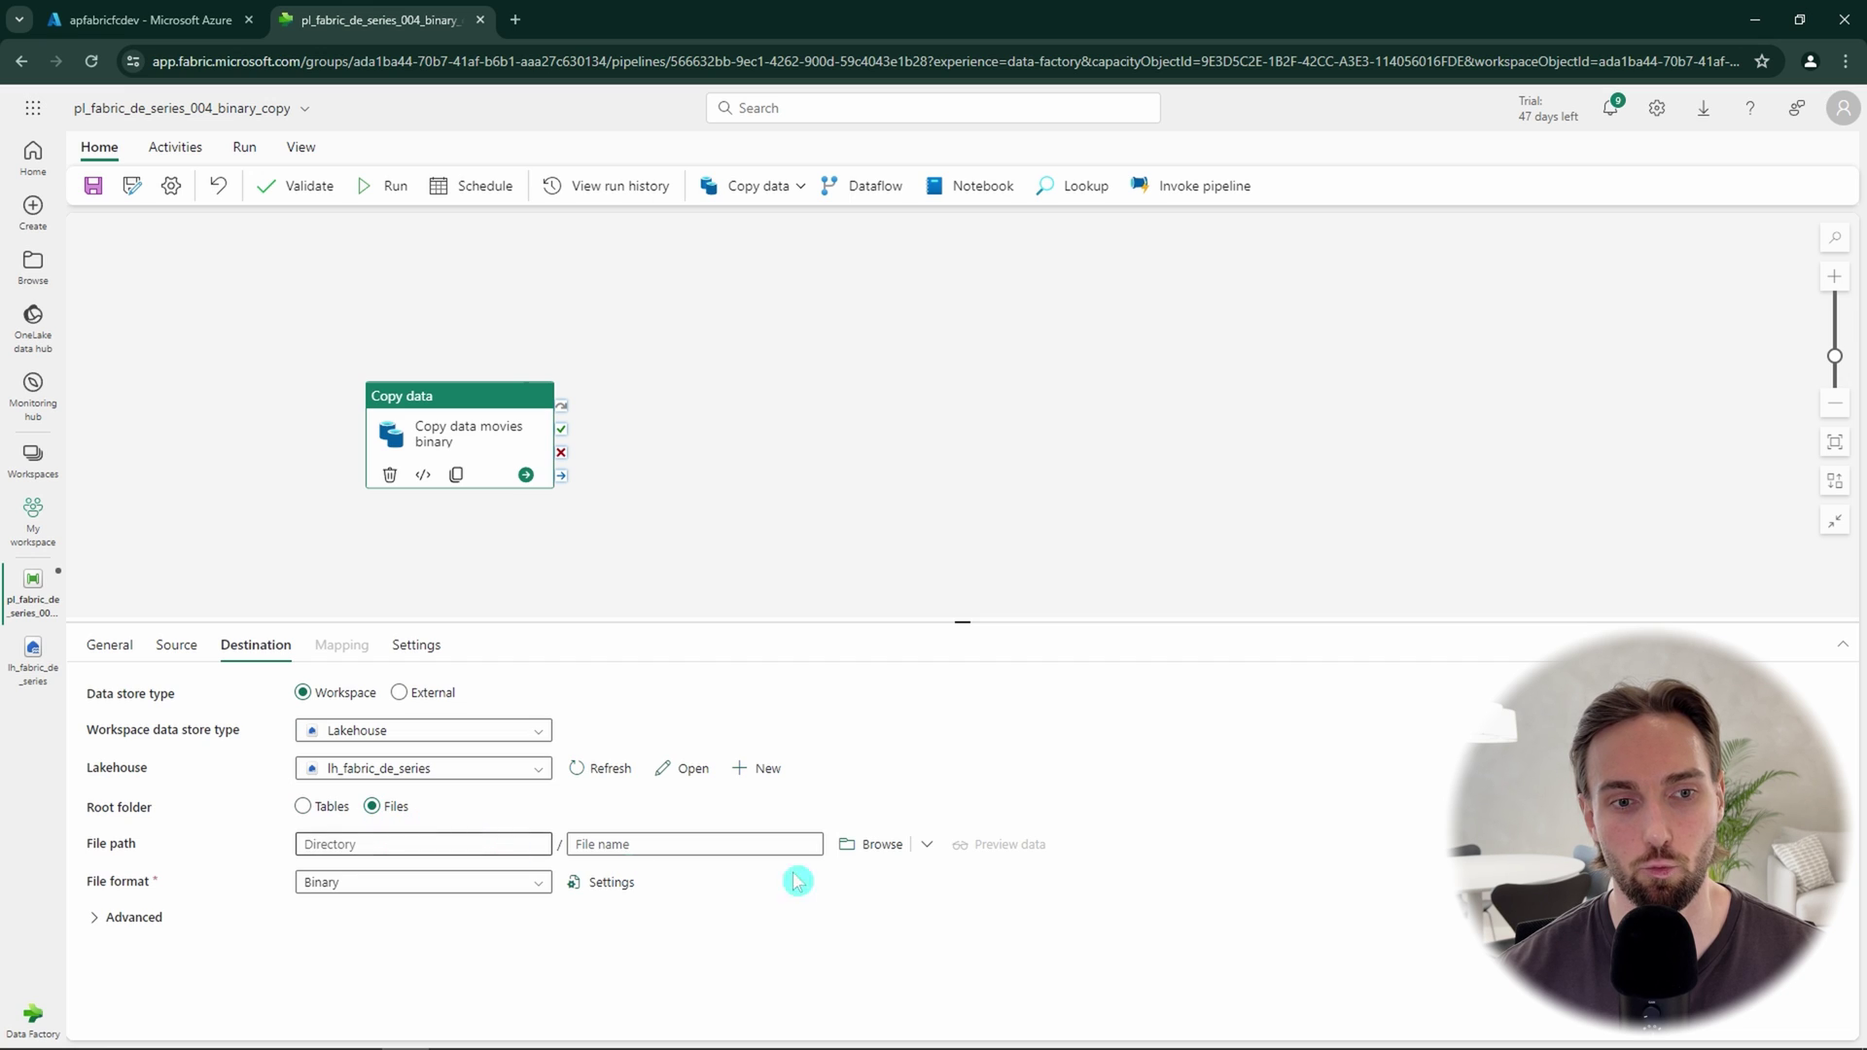
pyautogui.click(870, 844)
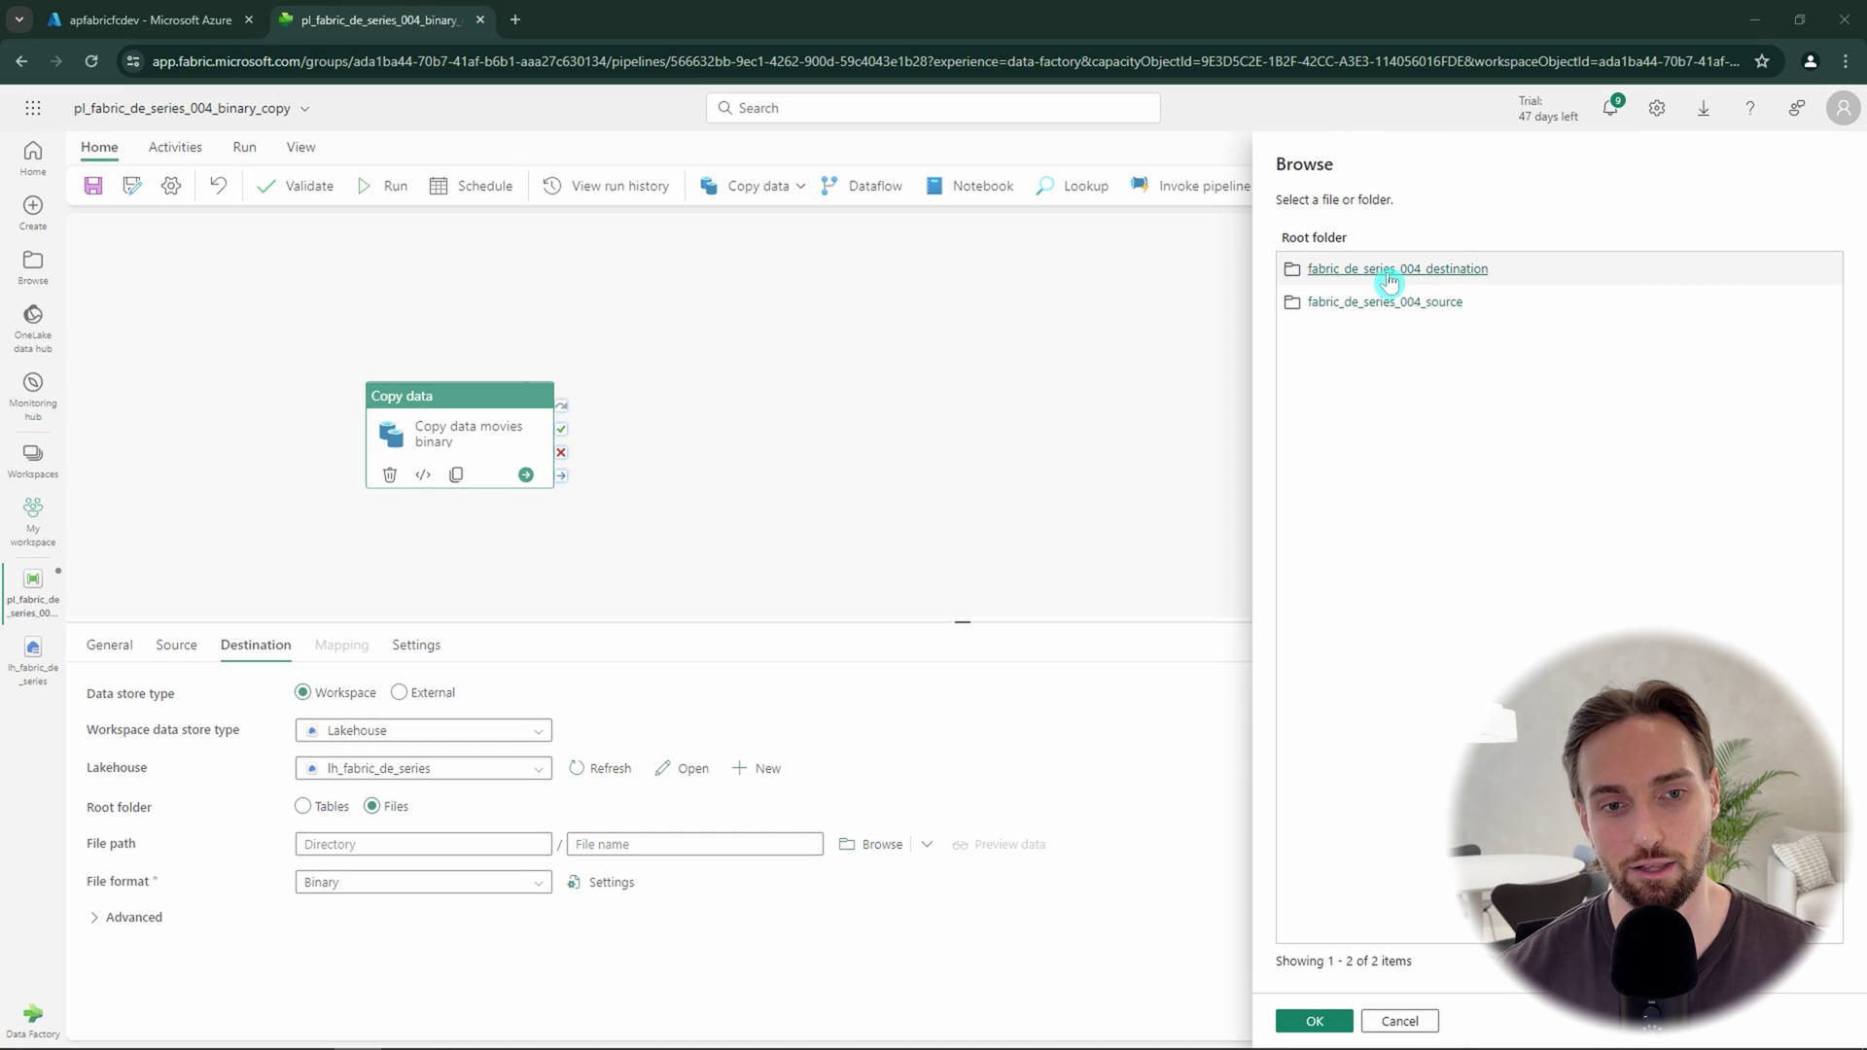
pyautogui.click(1392, 272)
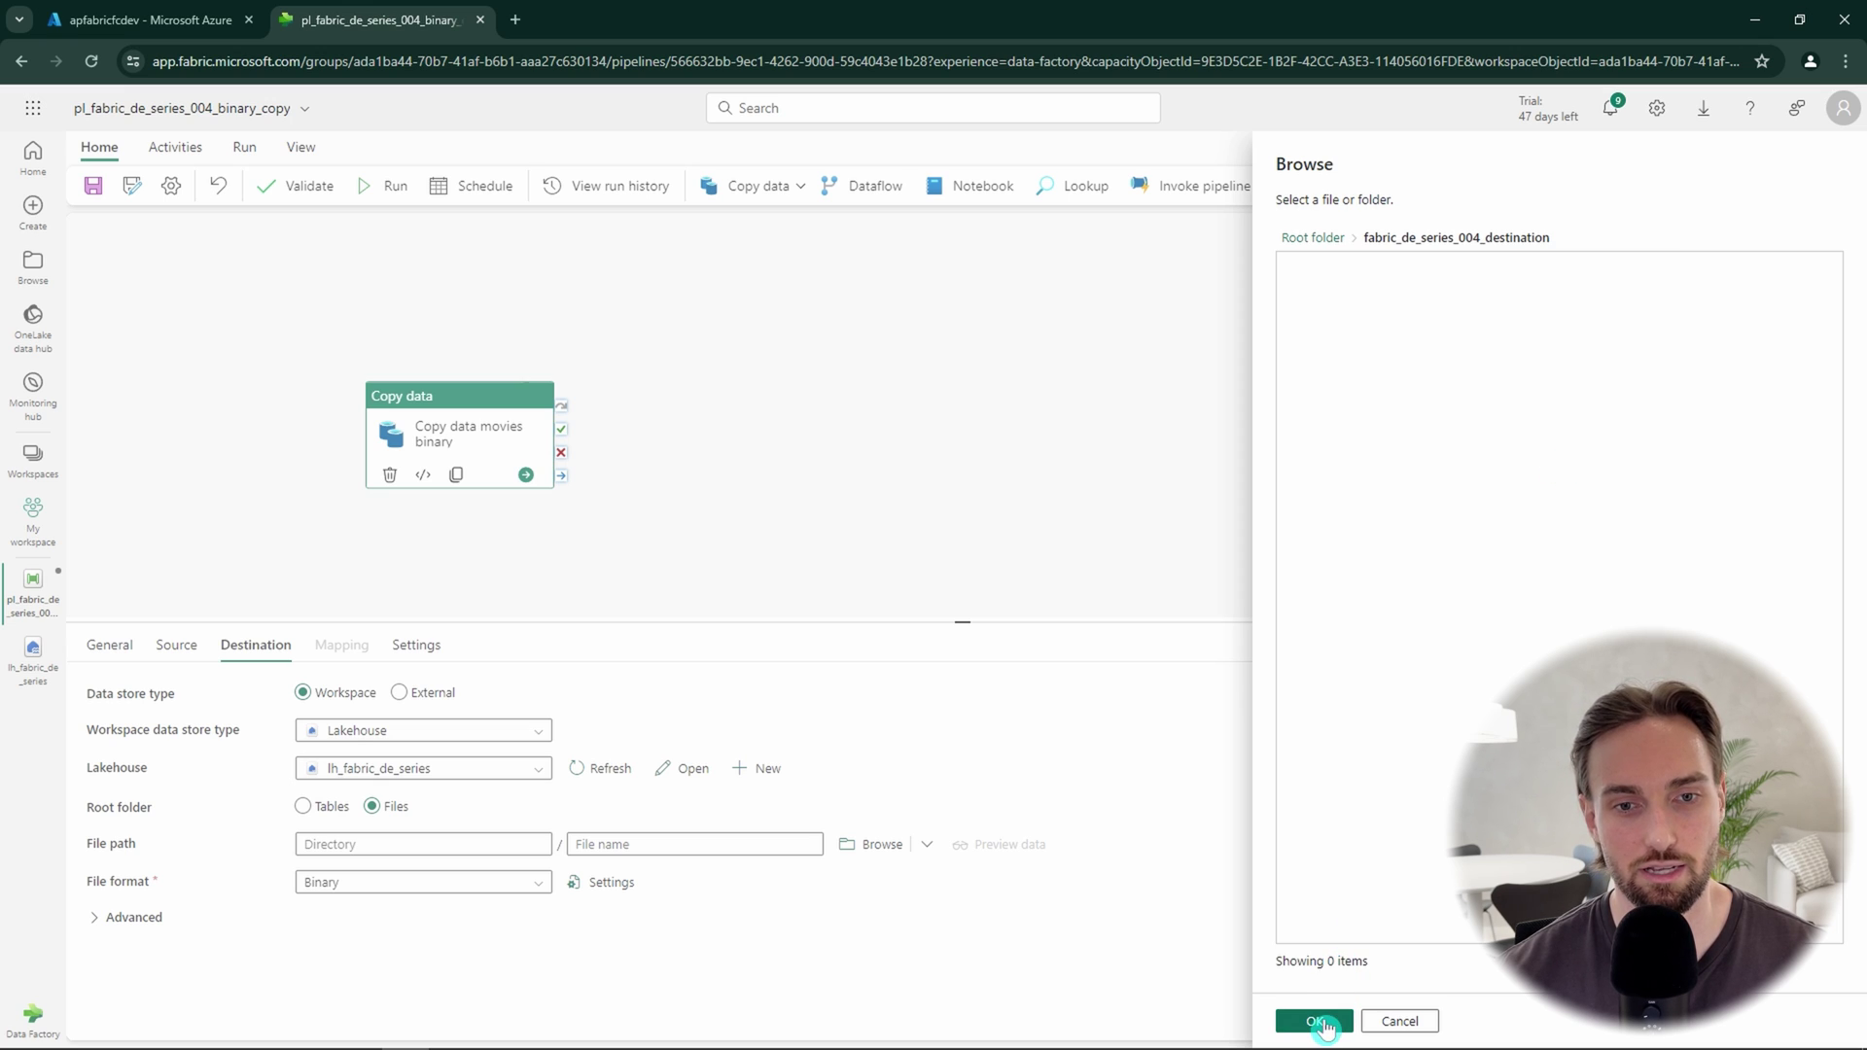
pyautogui.click(1319, 1021)
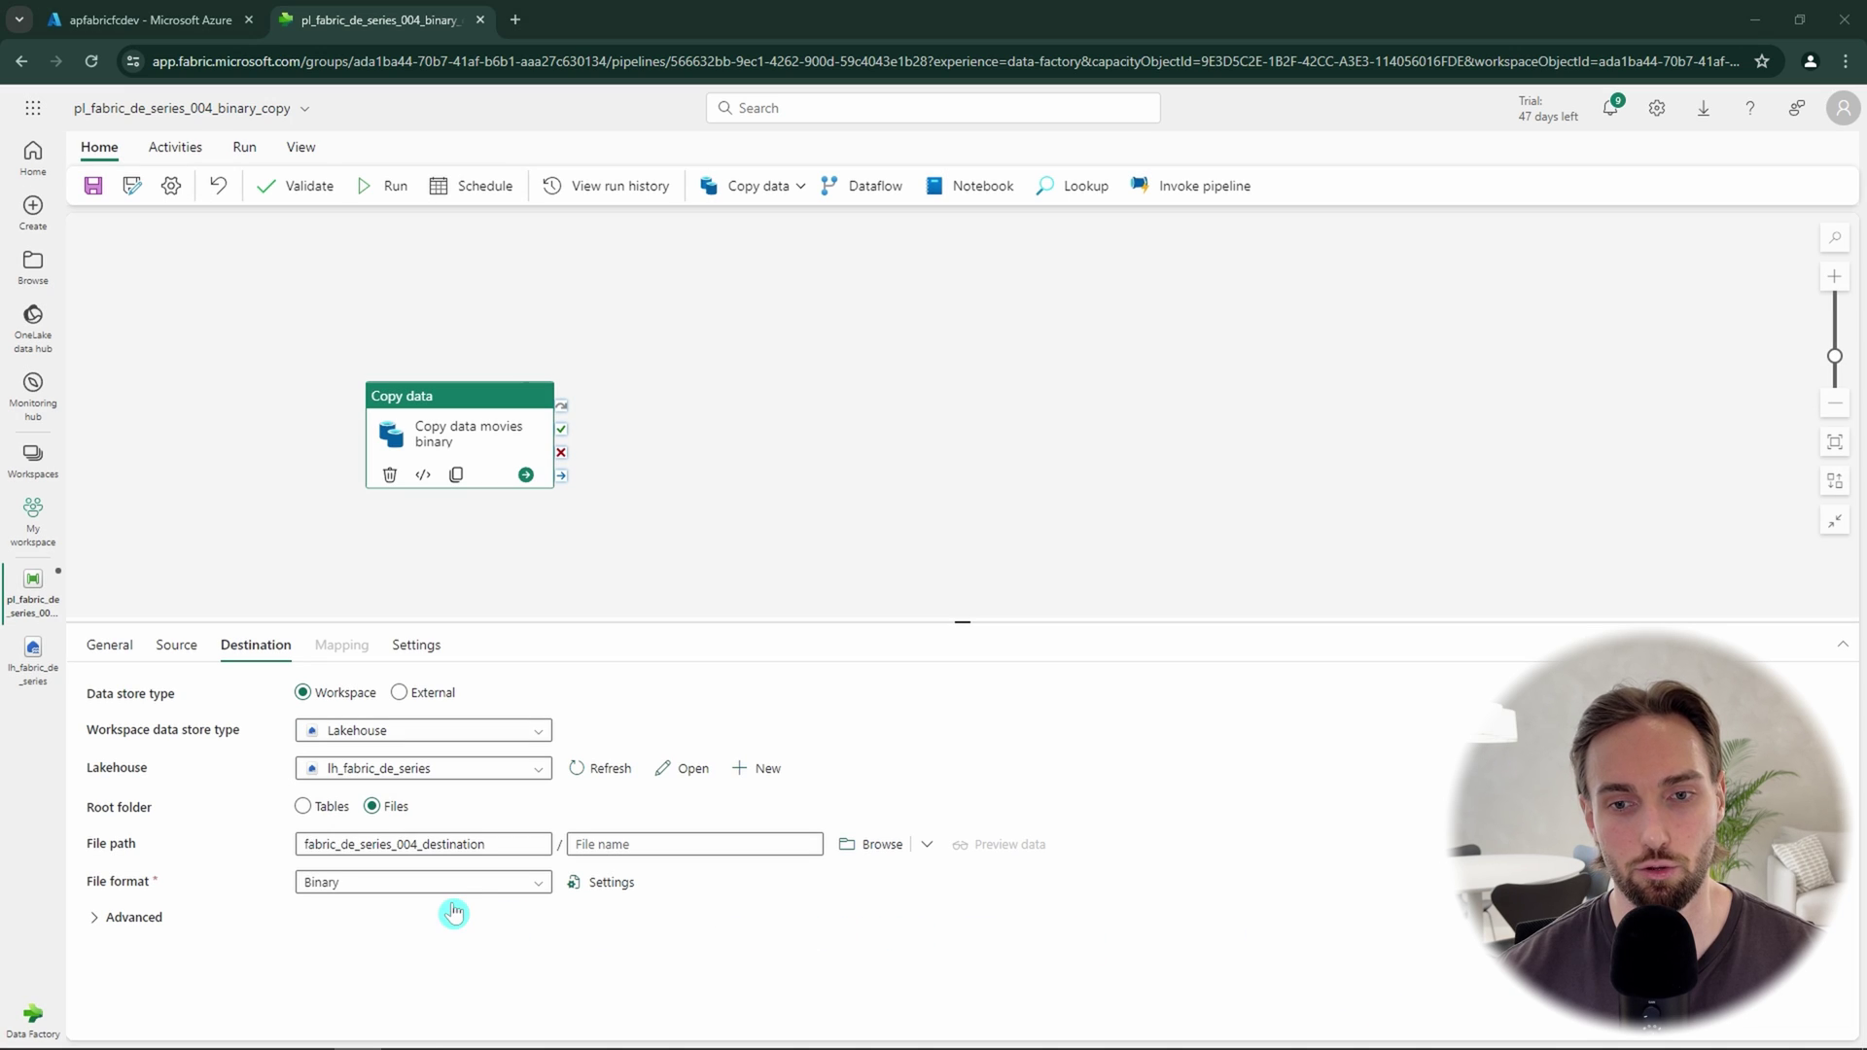
# Step: Name the destination file movies_copied.csv and review the advanced destination options
pyautogui.click(681, 844)
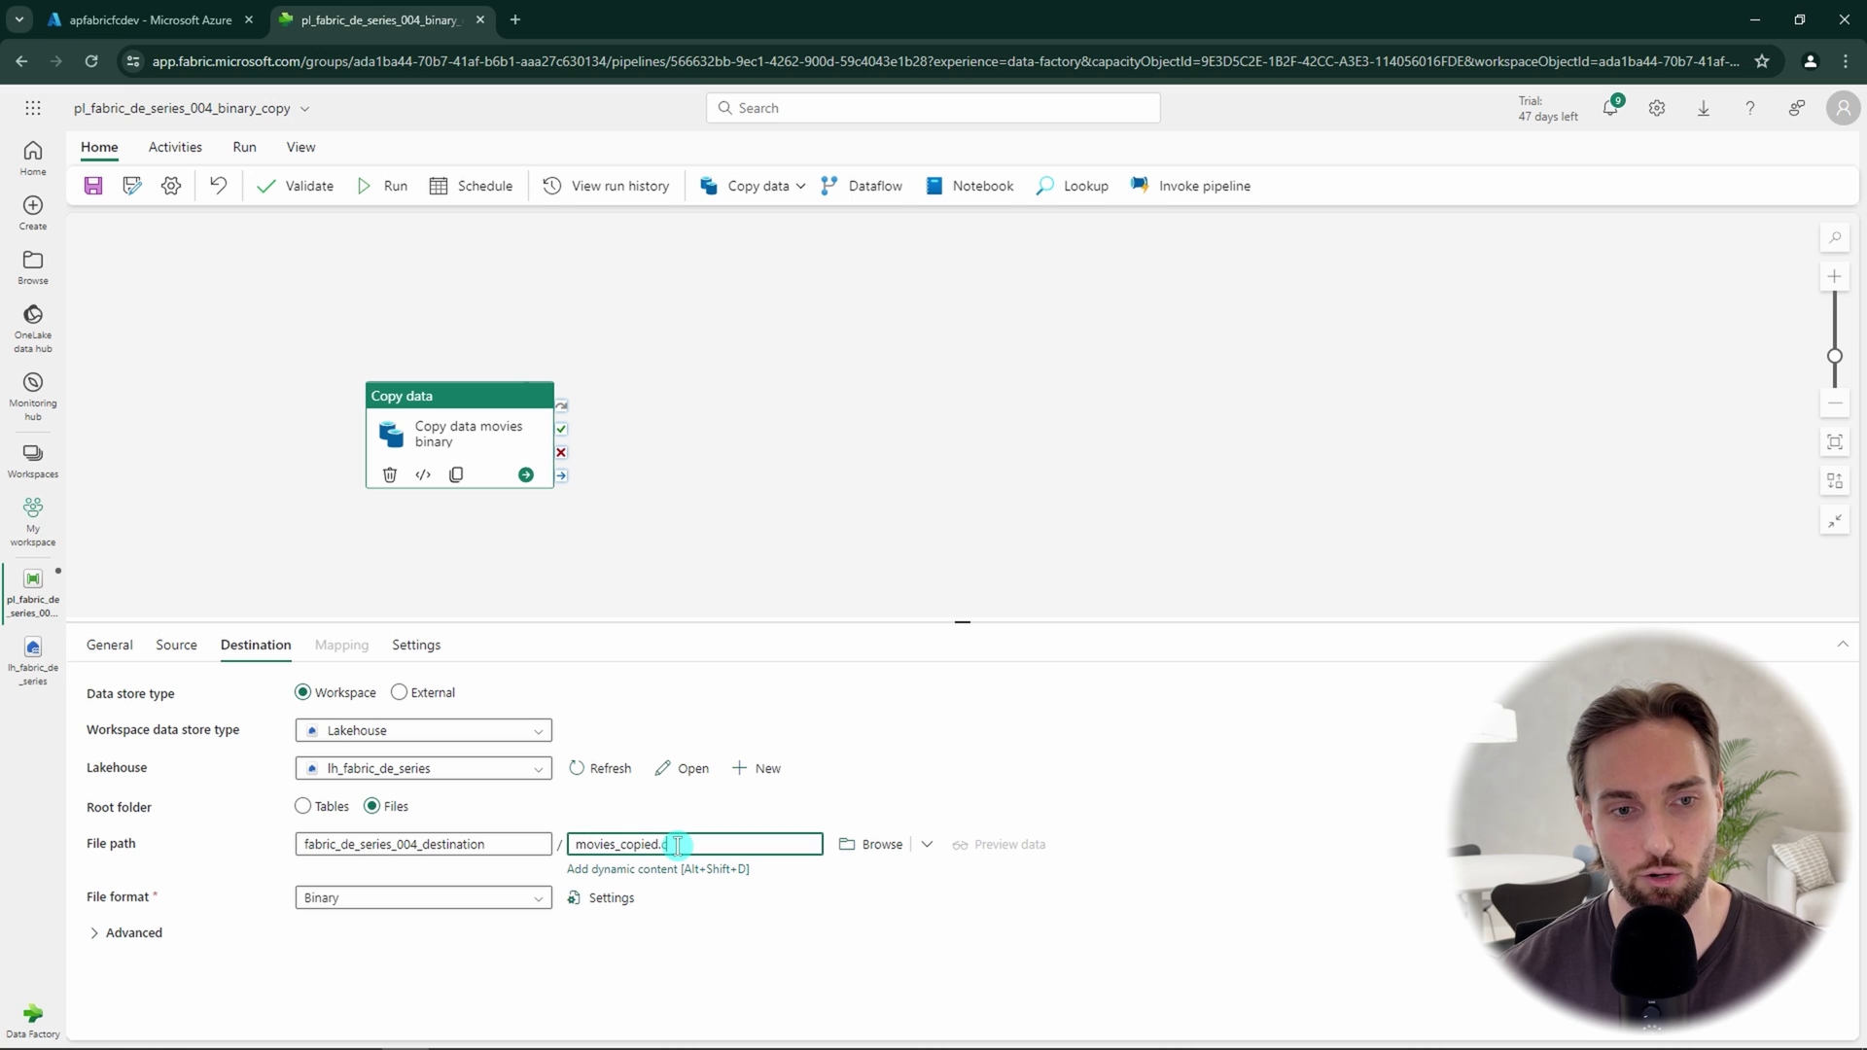
pyautogui.click(850, 951)
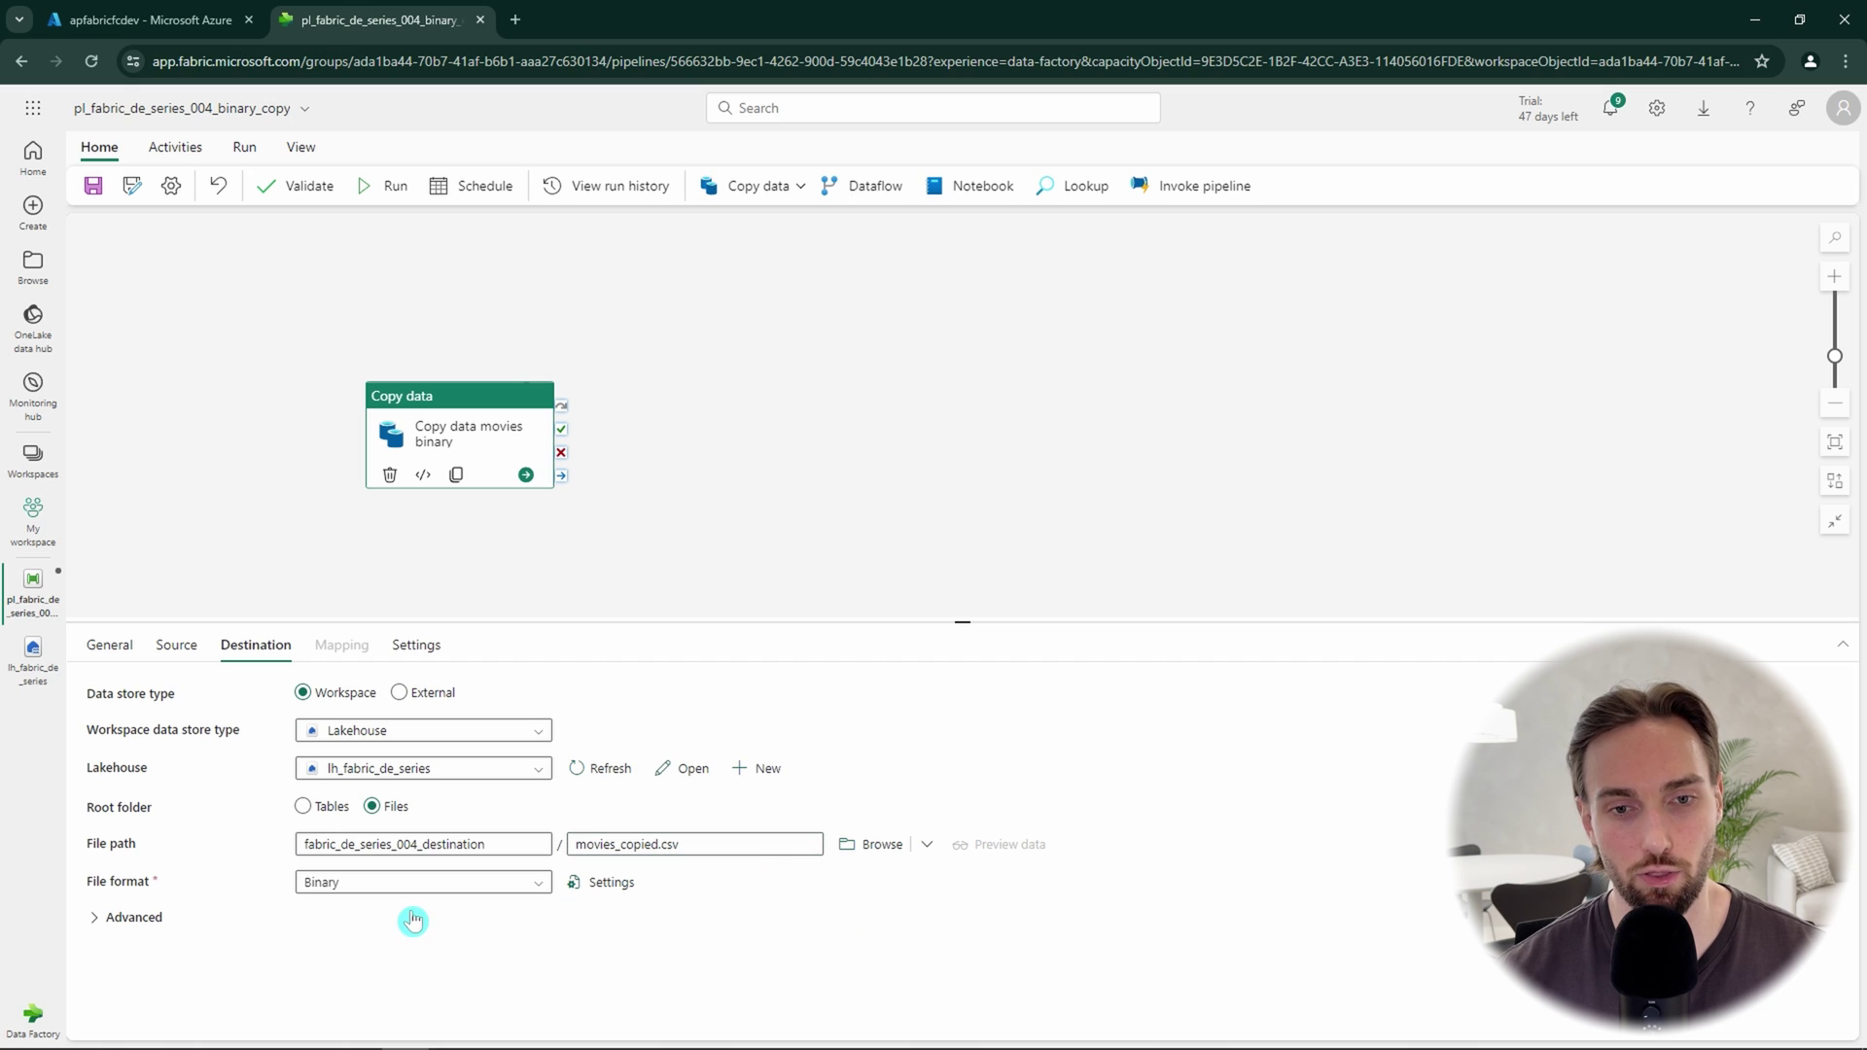
pyautogui.click(125, 920)
pyautogui.scroll(-1, 231, 882)
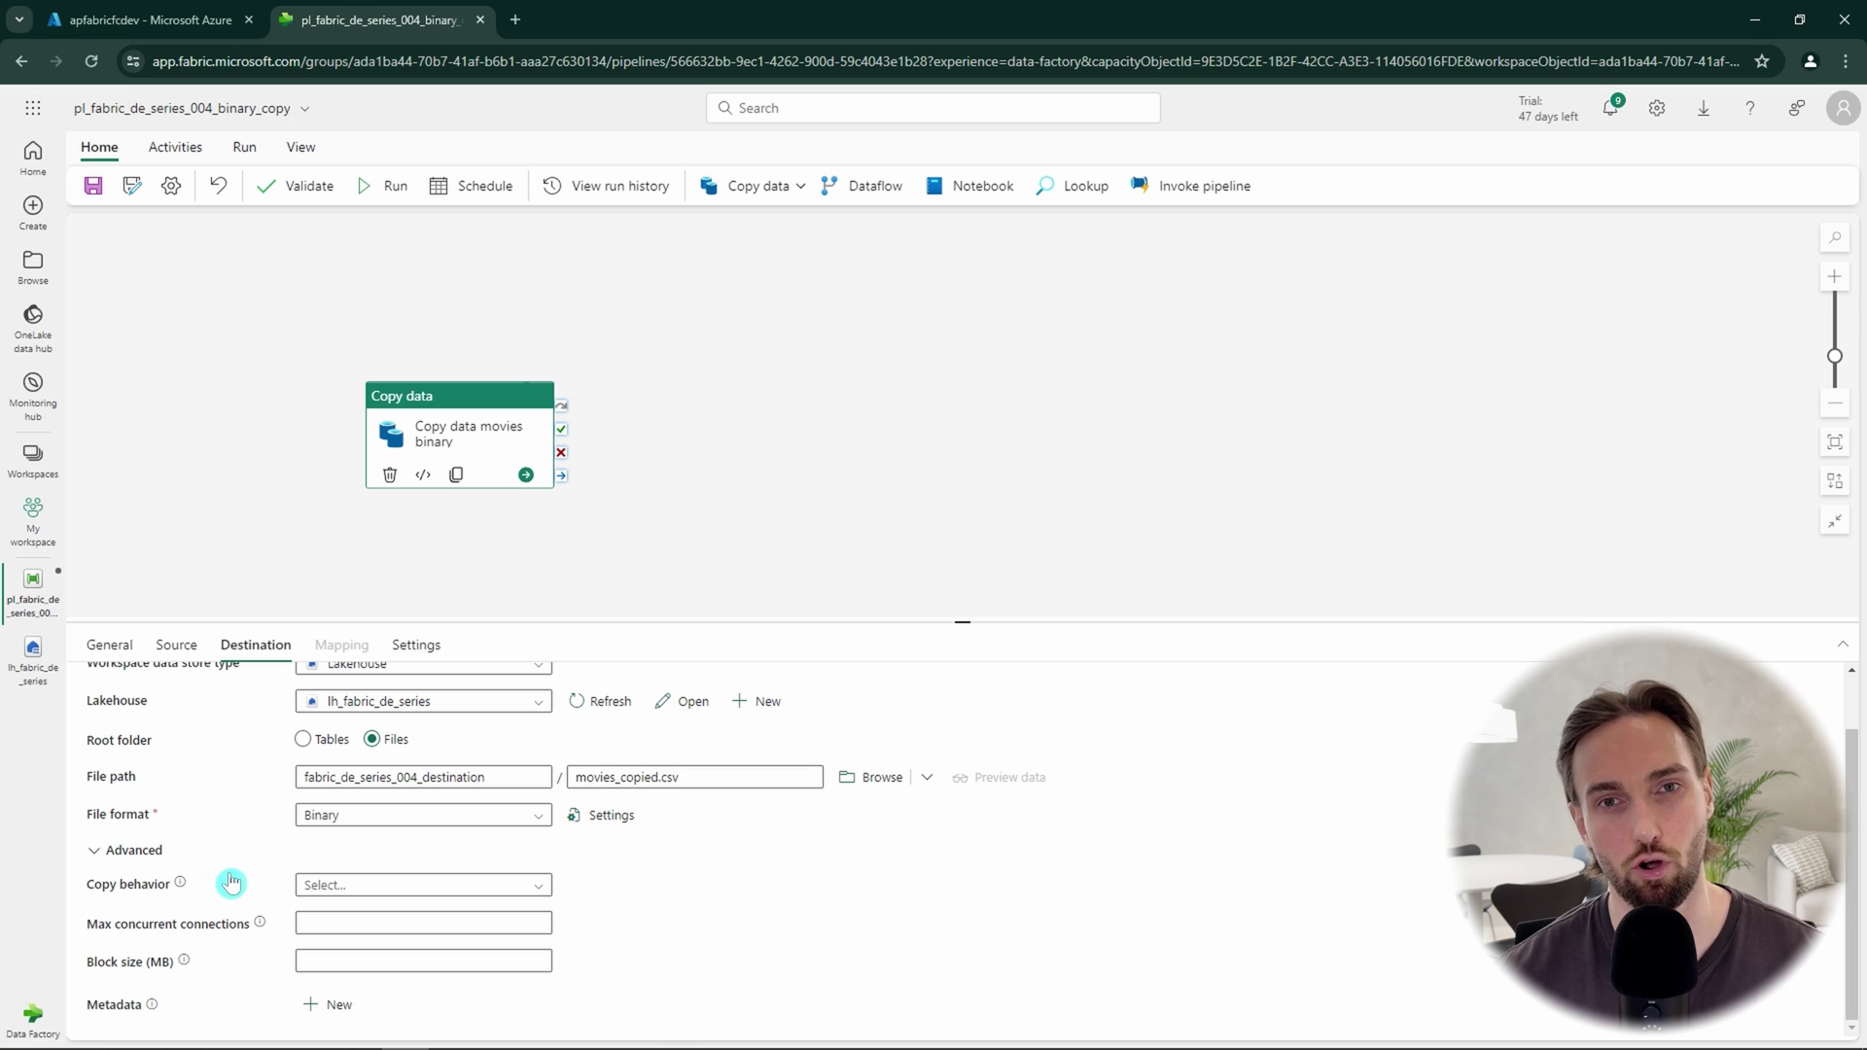
pyautogui.scroll(1, 235, 868)
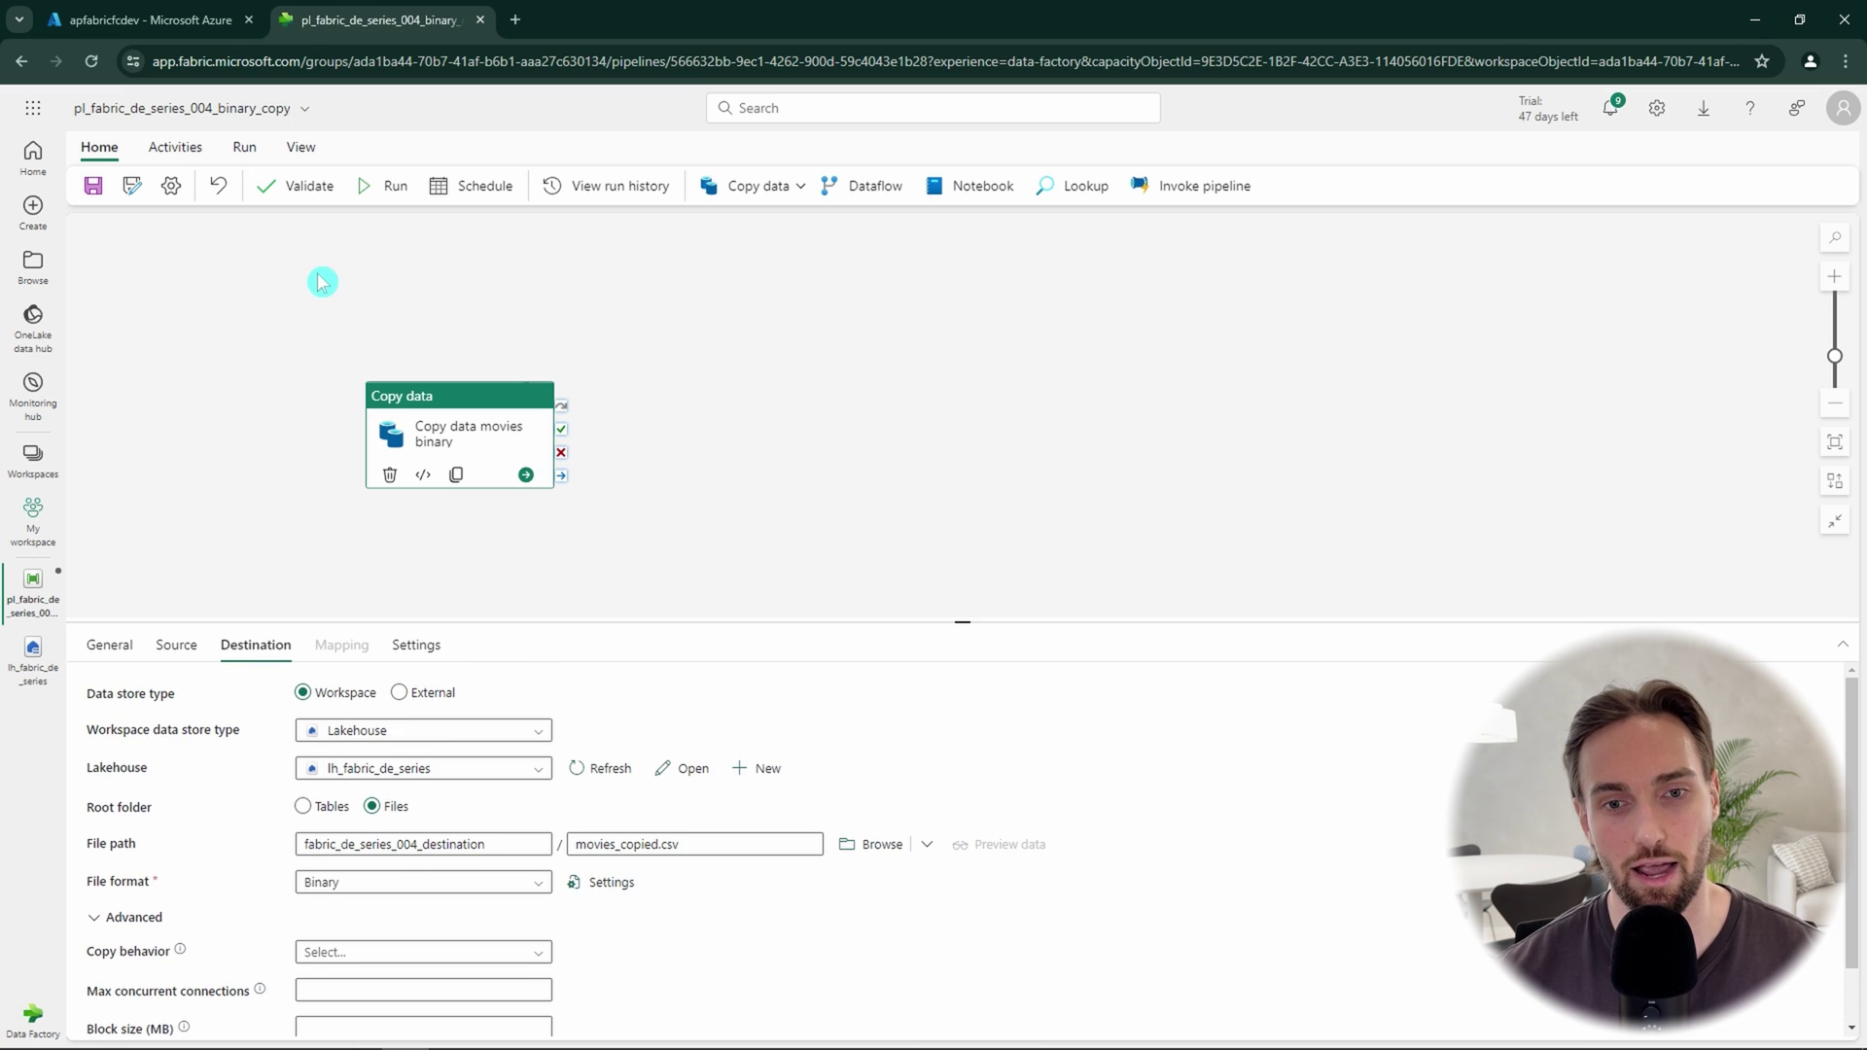
# Step: Validate the pipeline, then save and run it
pyautogui.click(312, 193)
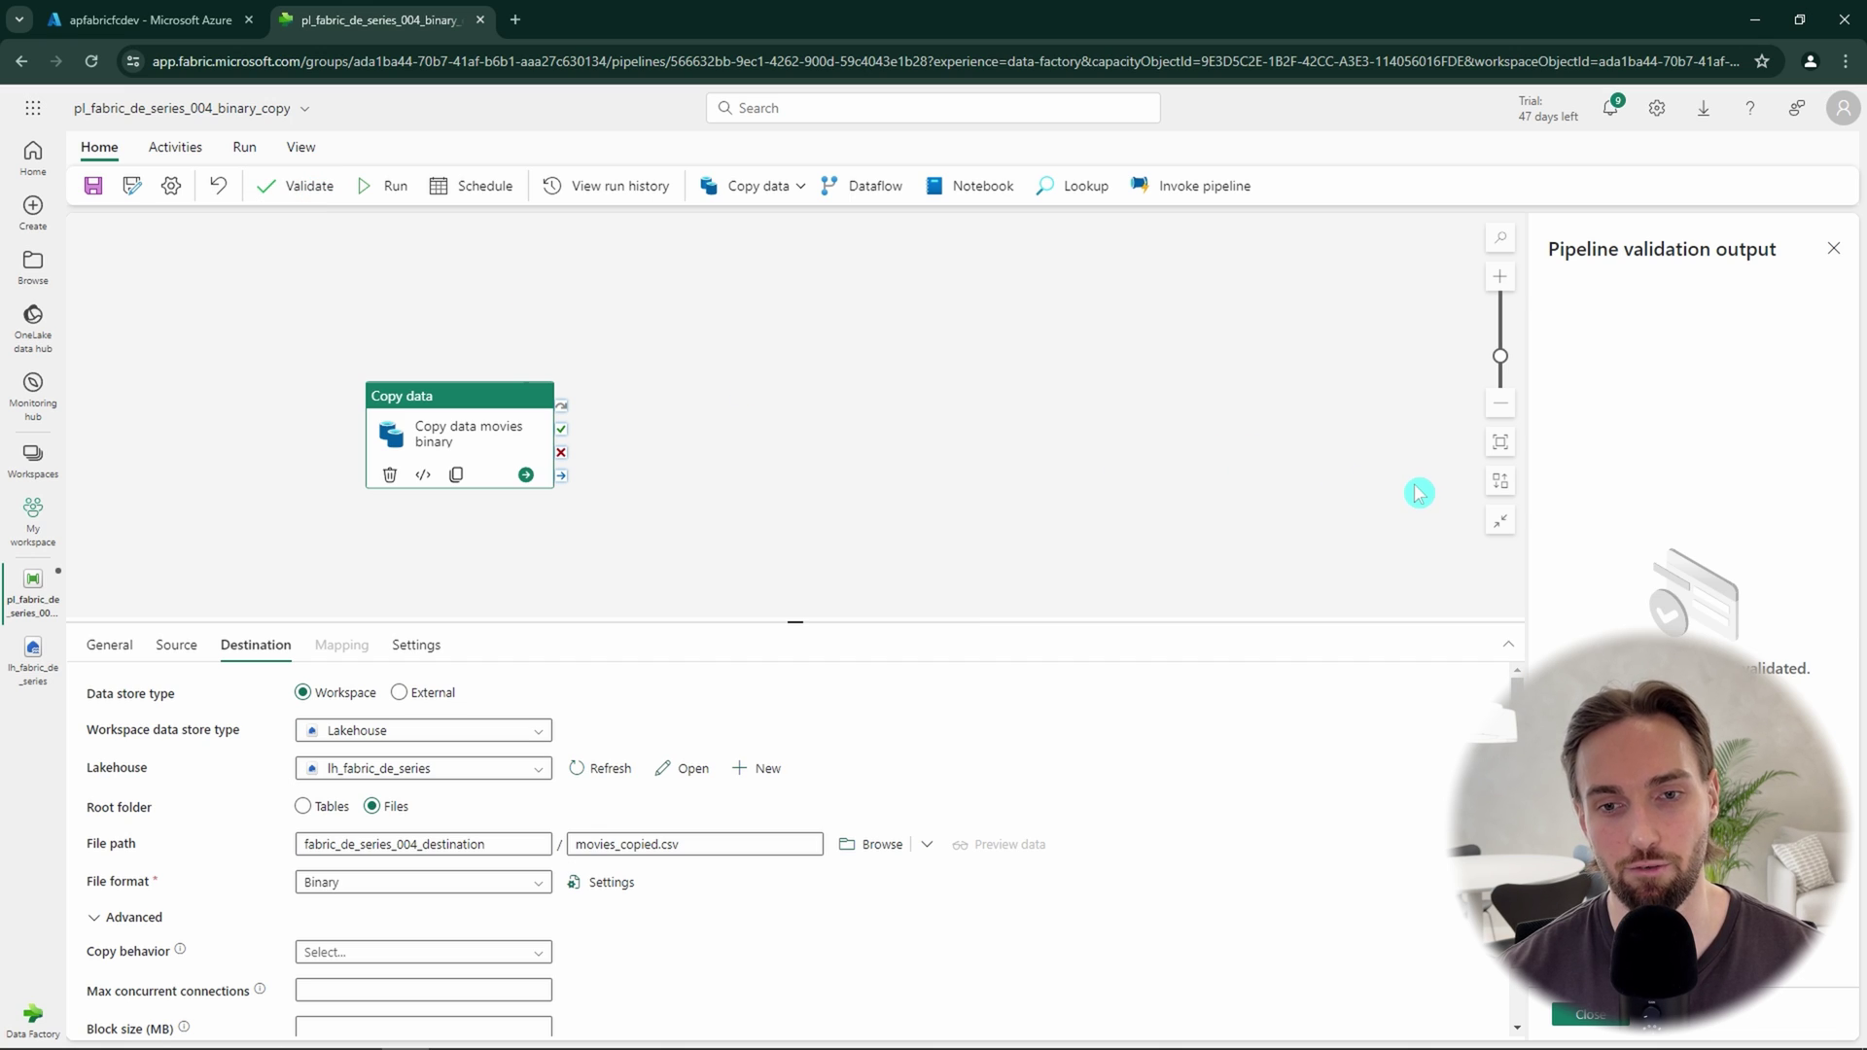
pyautogui.click(1589, 1015)
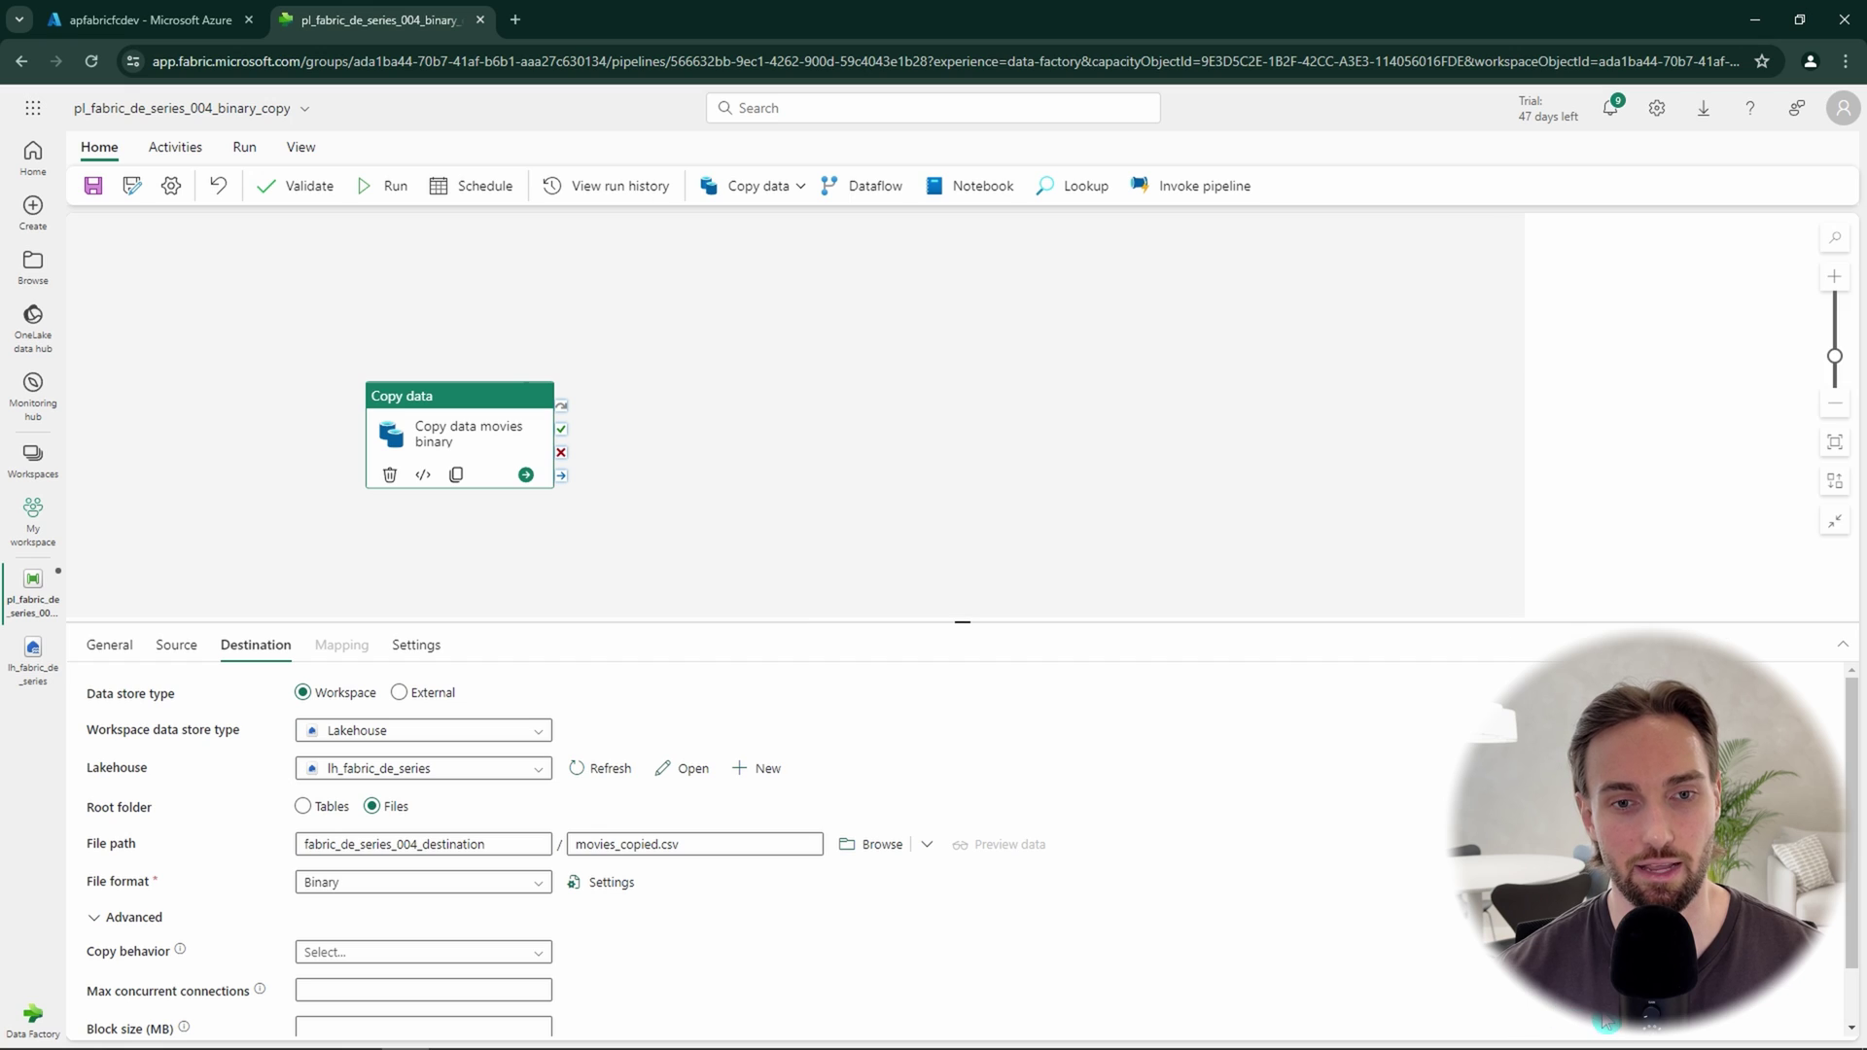
pyautogui.click(390, 191)
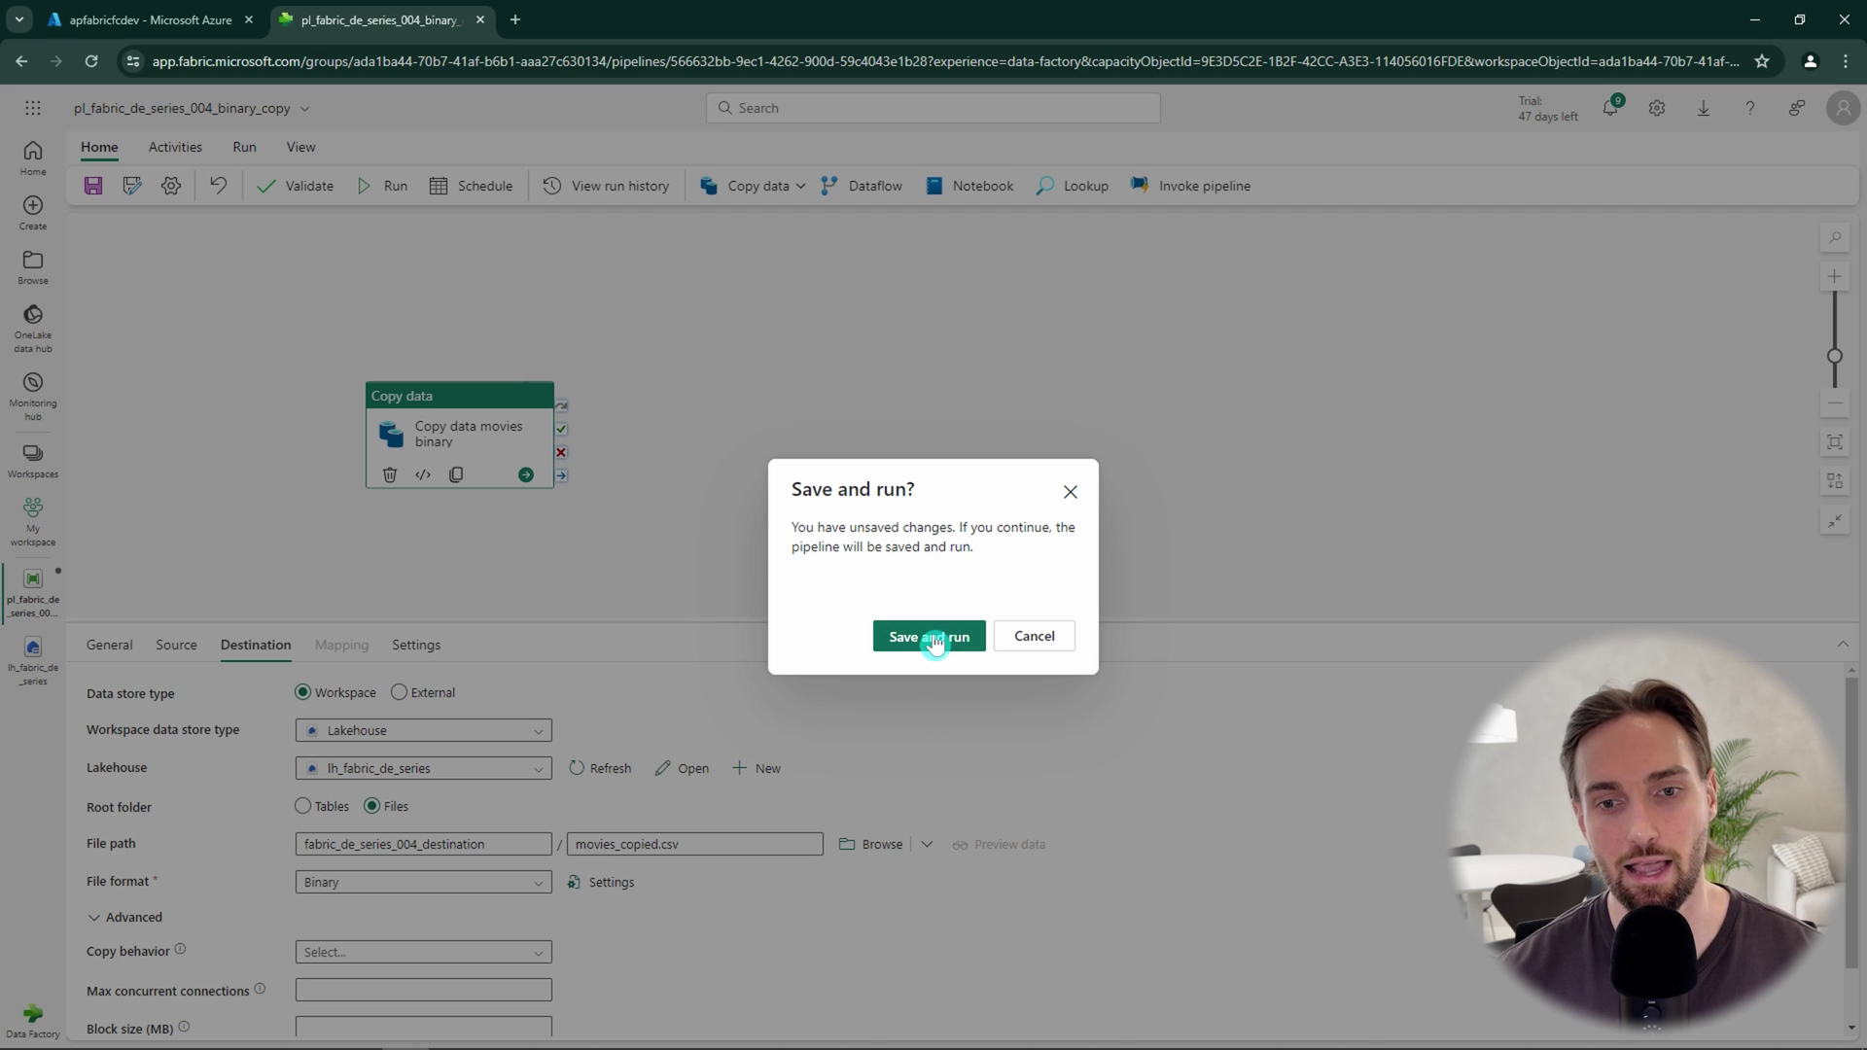
pyautogui.click(932, 639)
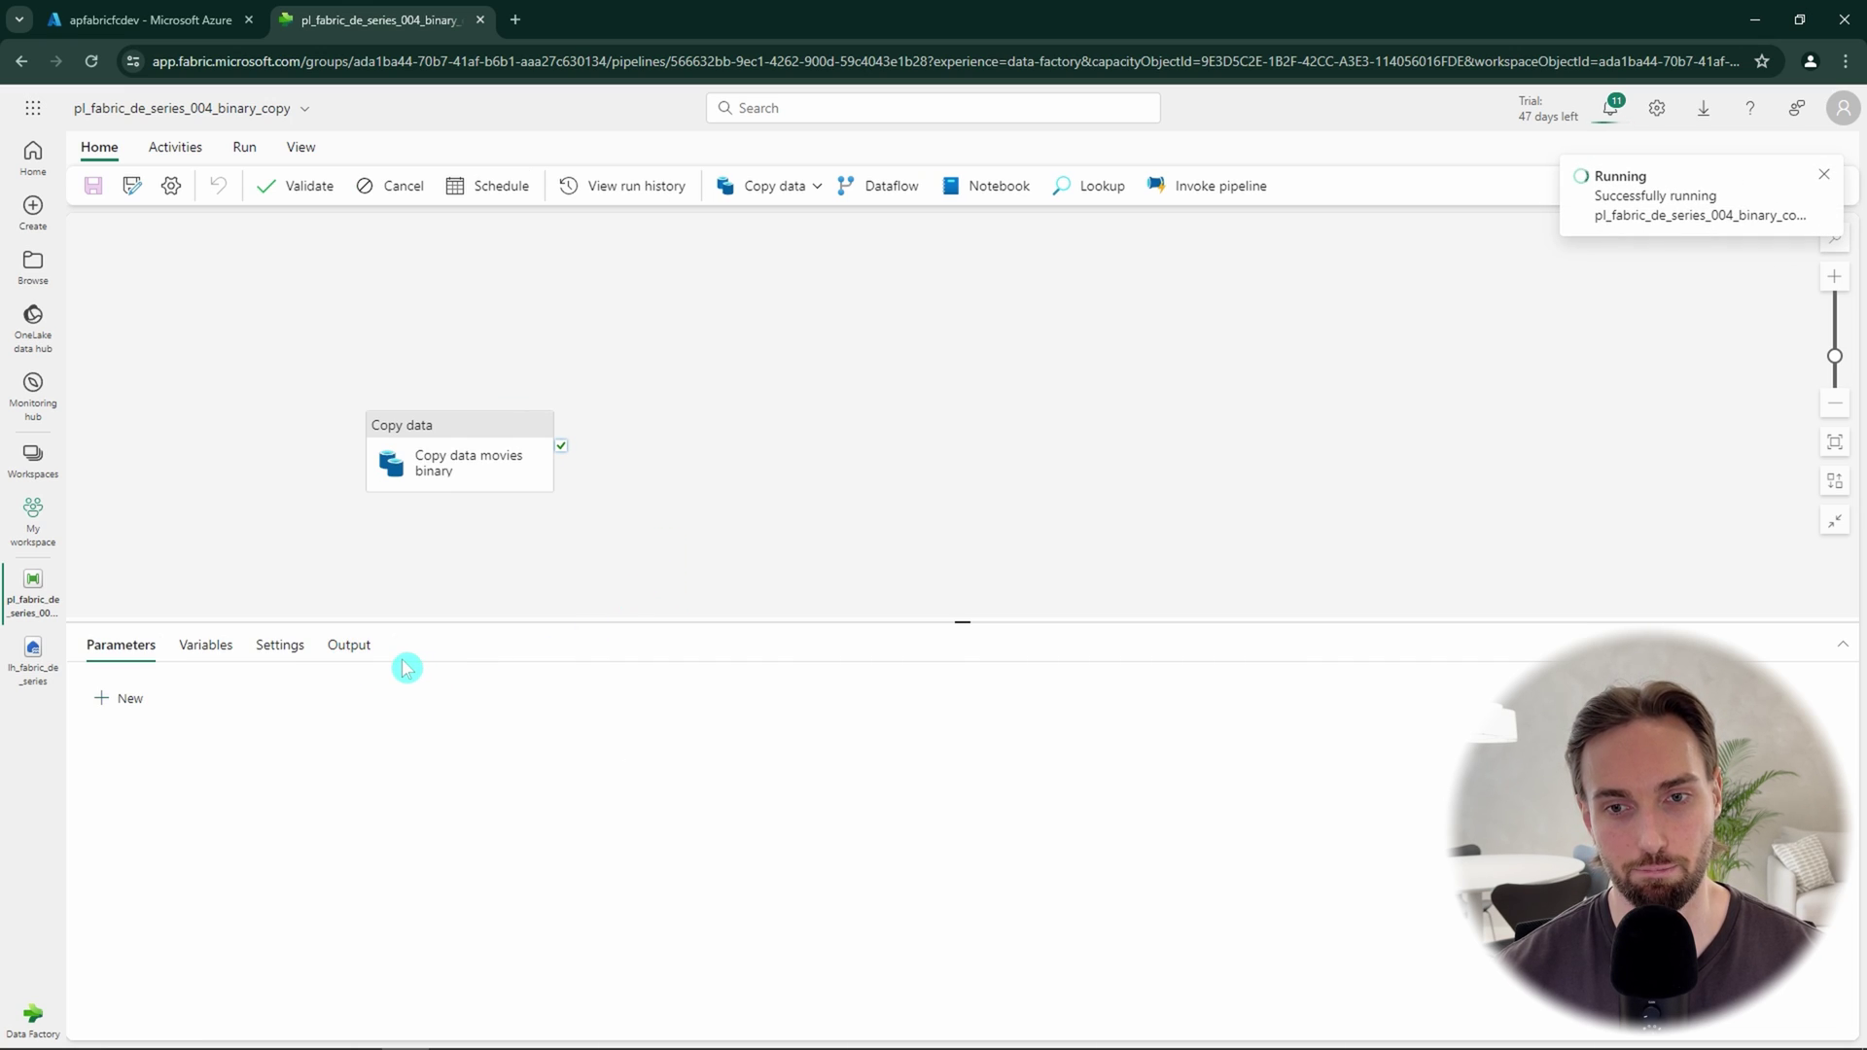
# Step: Refresh the run output and confirm the copy succeeded, reading and writing one file
pyautogui.click(364, 651)
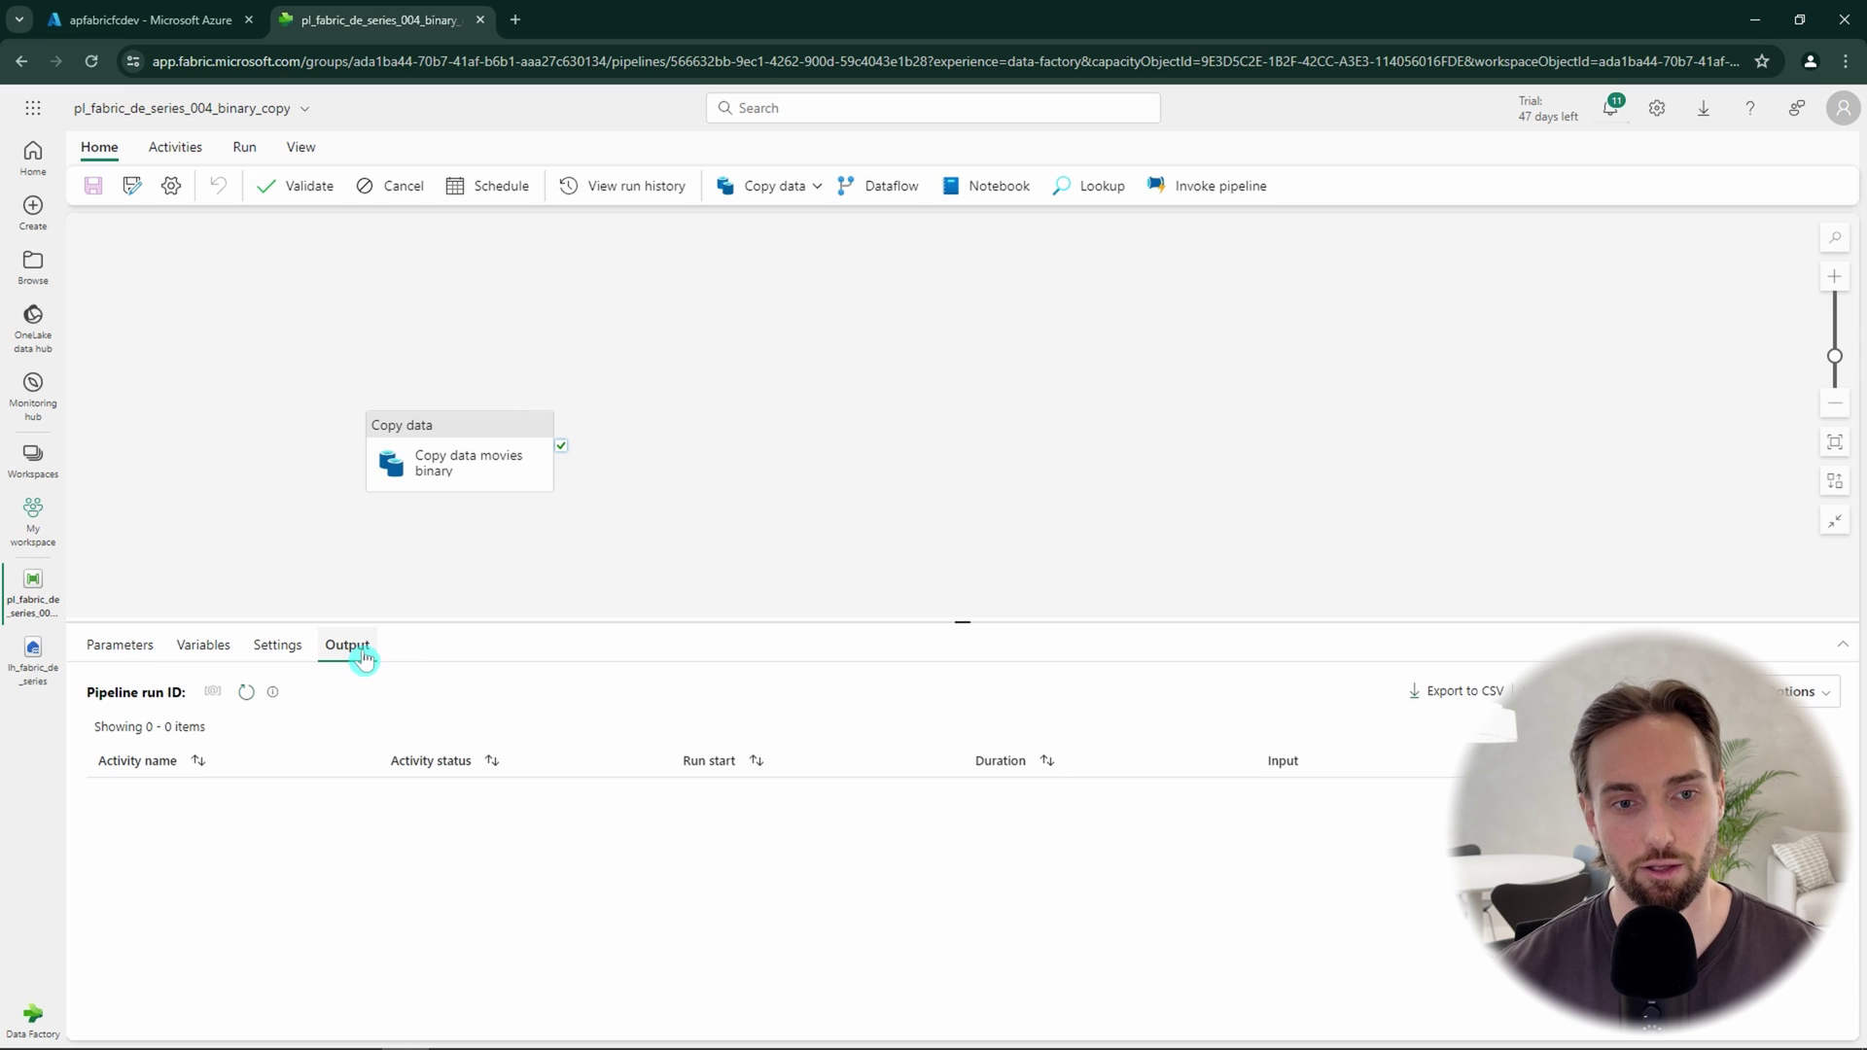
pyautogui.click(247, 694)
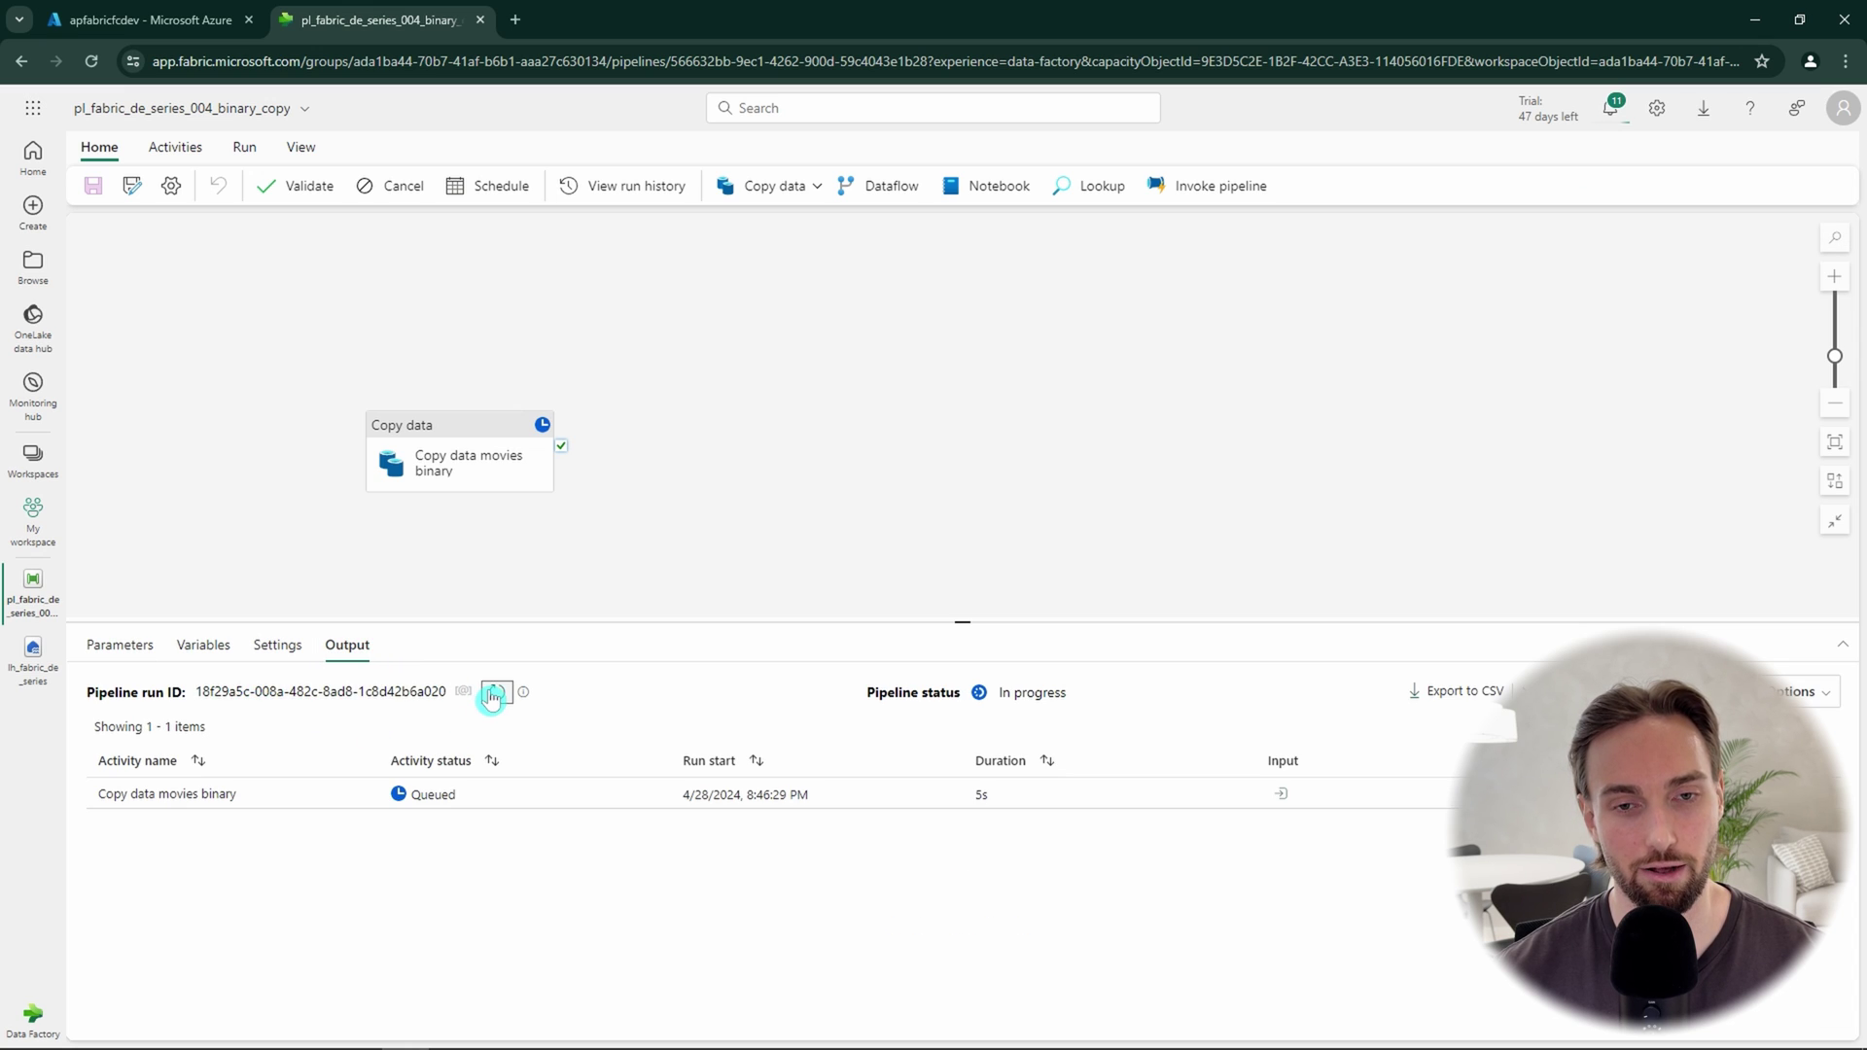
pyautogui.click(497, 692)
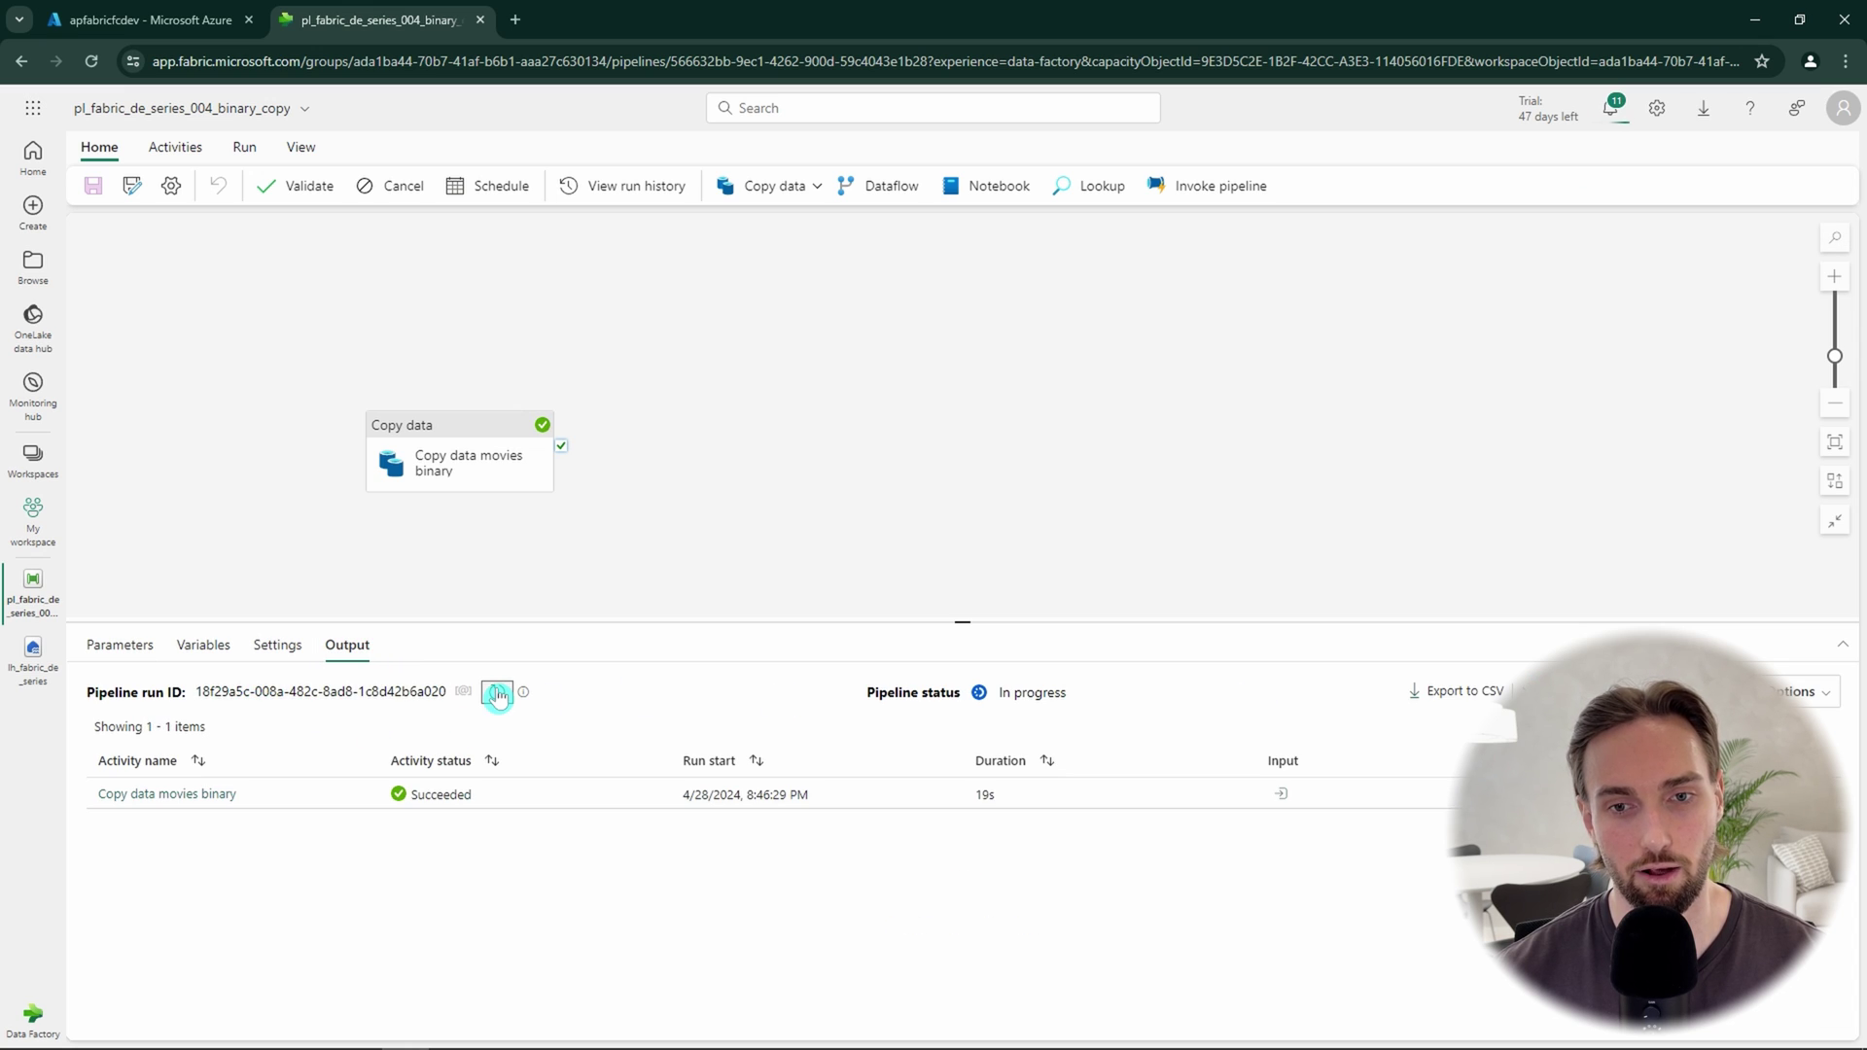
pyautogui.click(201, 795)
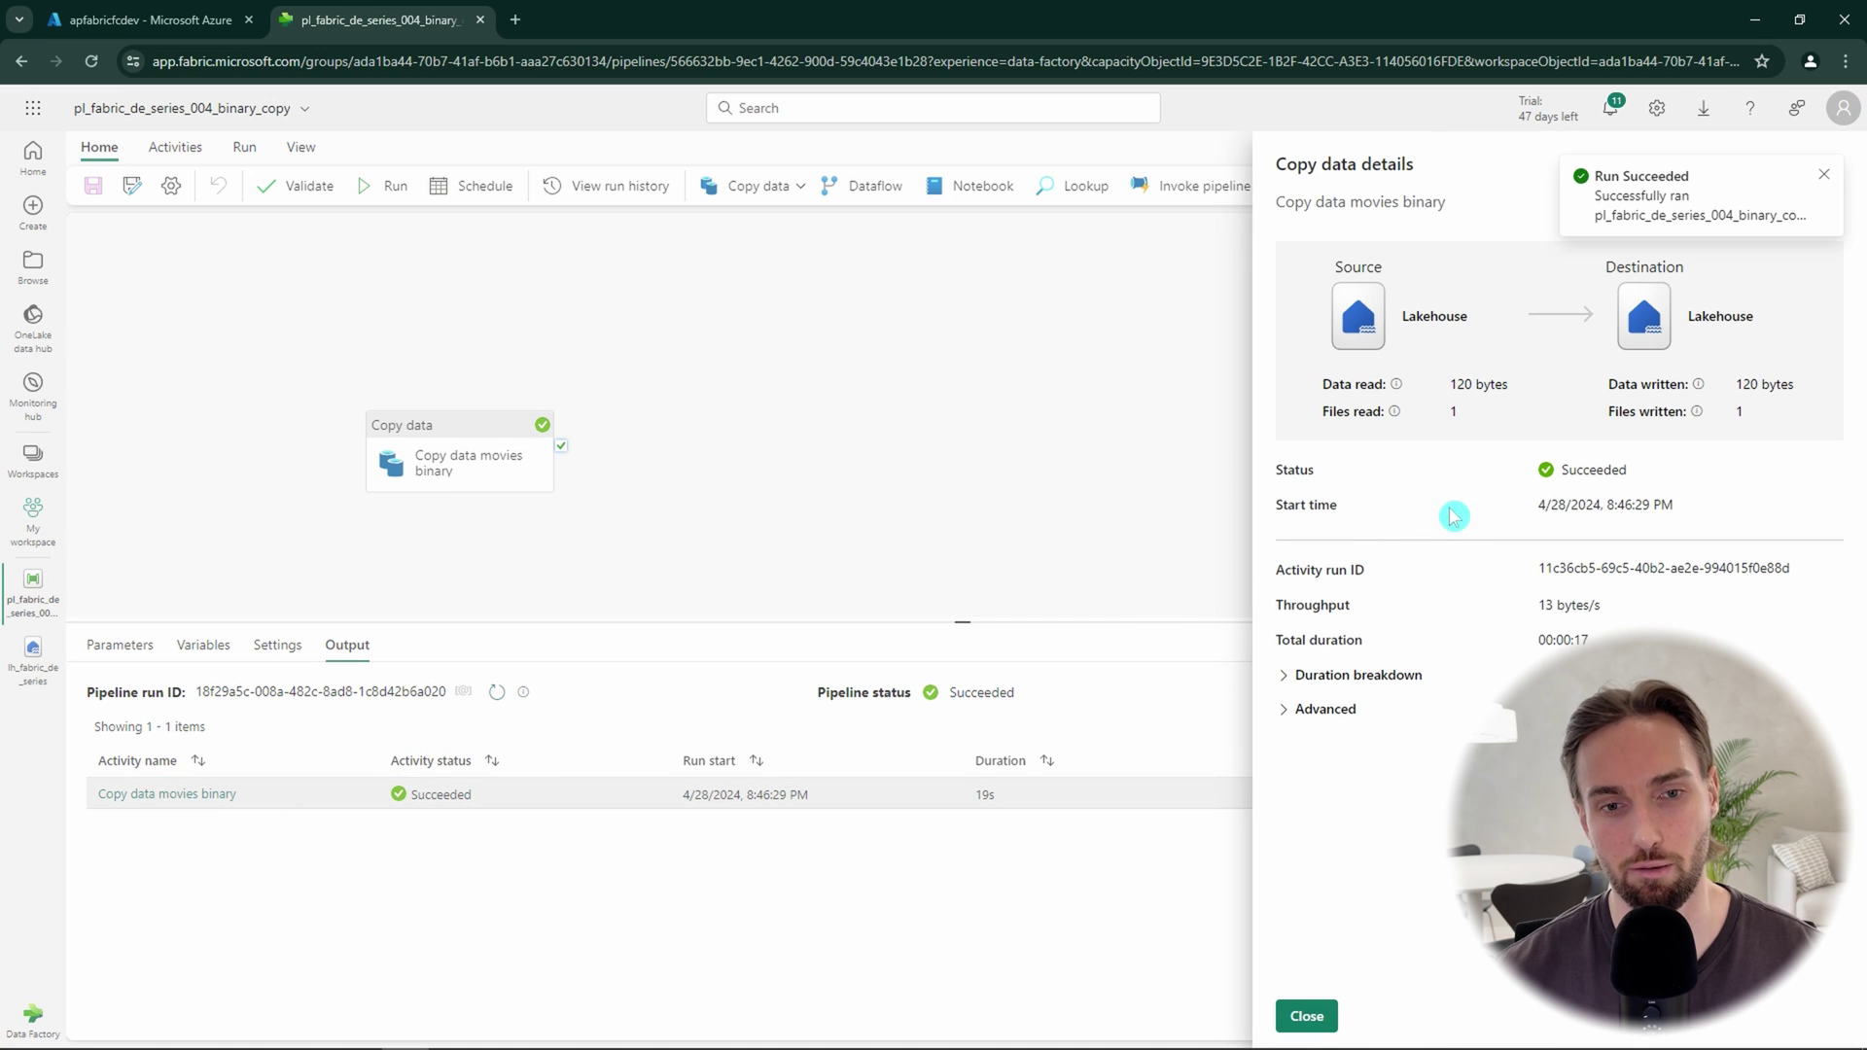
pyautogui.moveTo(1335, 409); pyautogui.dragTo(1391, 411)
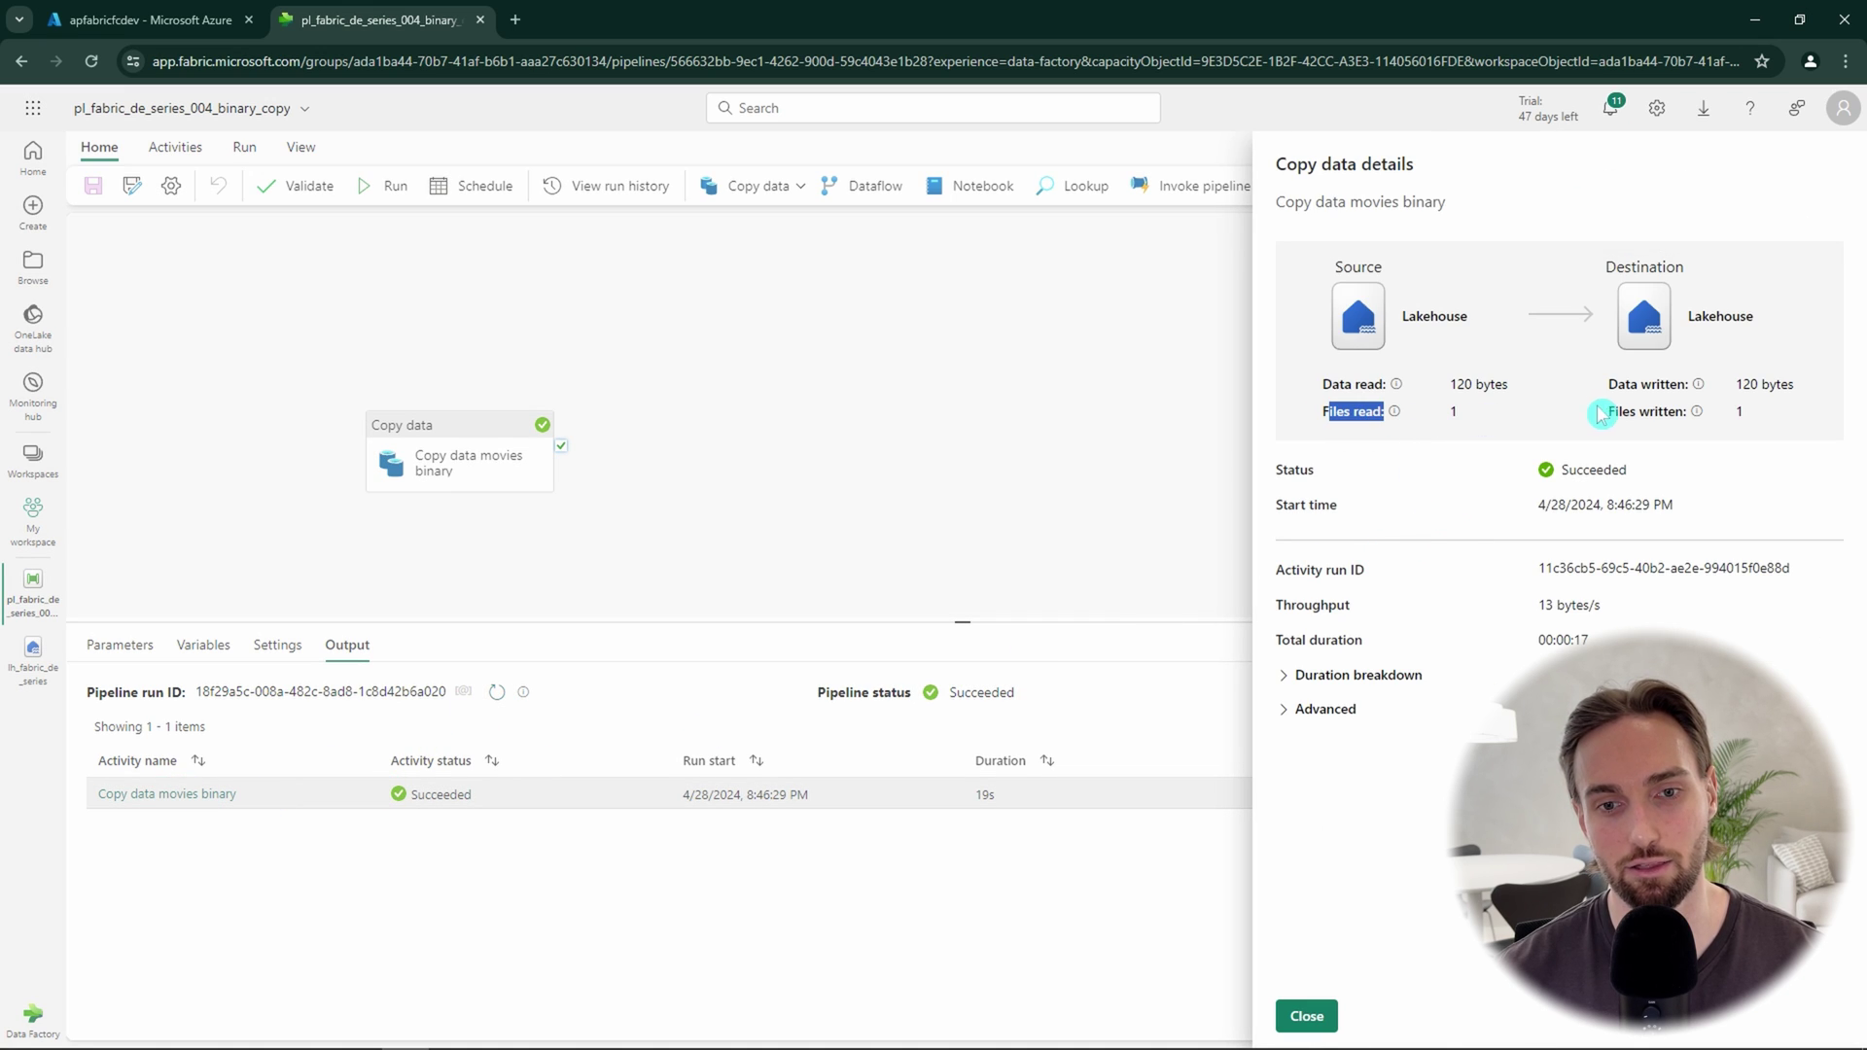
pyautogui.moveTo(1608, 410); pyautogui.dragTo(1688, 411)
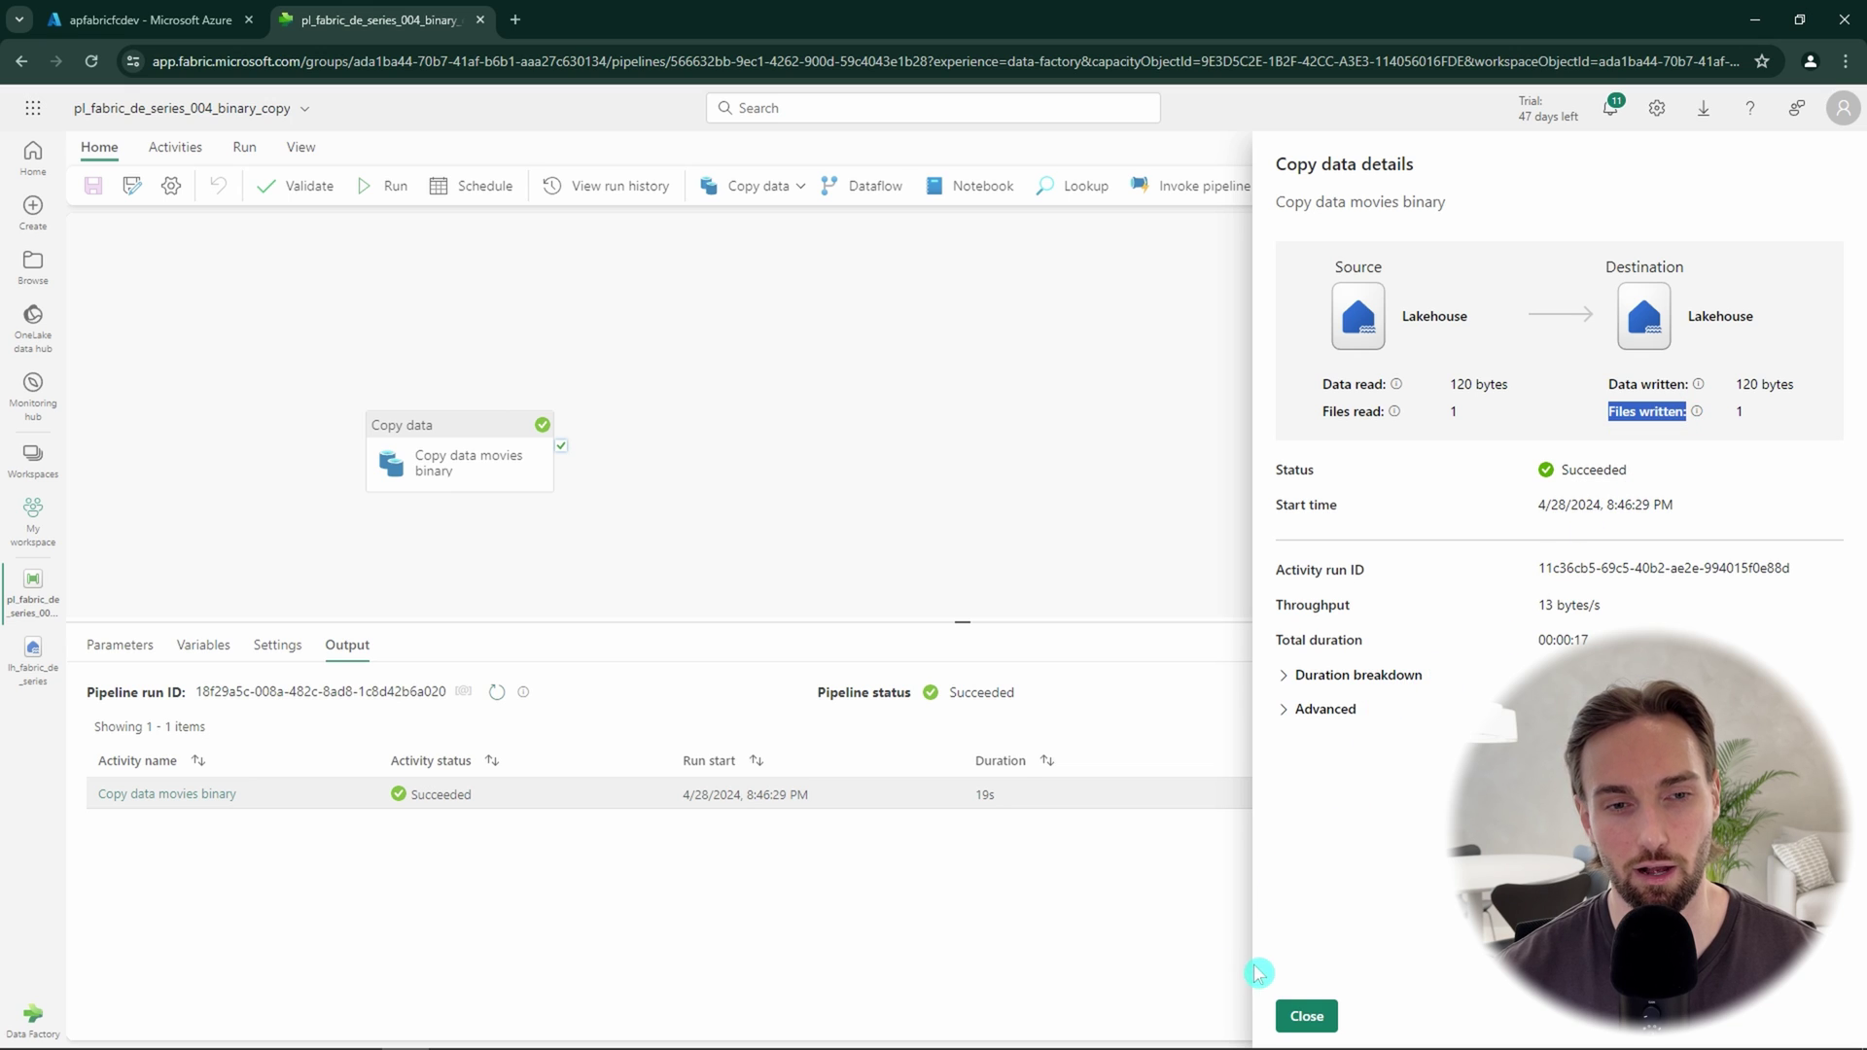
pyautogui.click(1304, 1014)
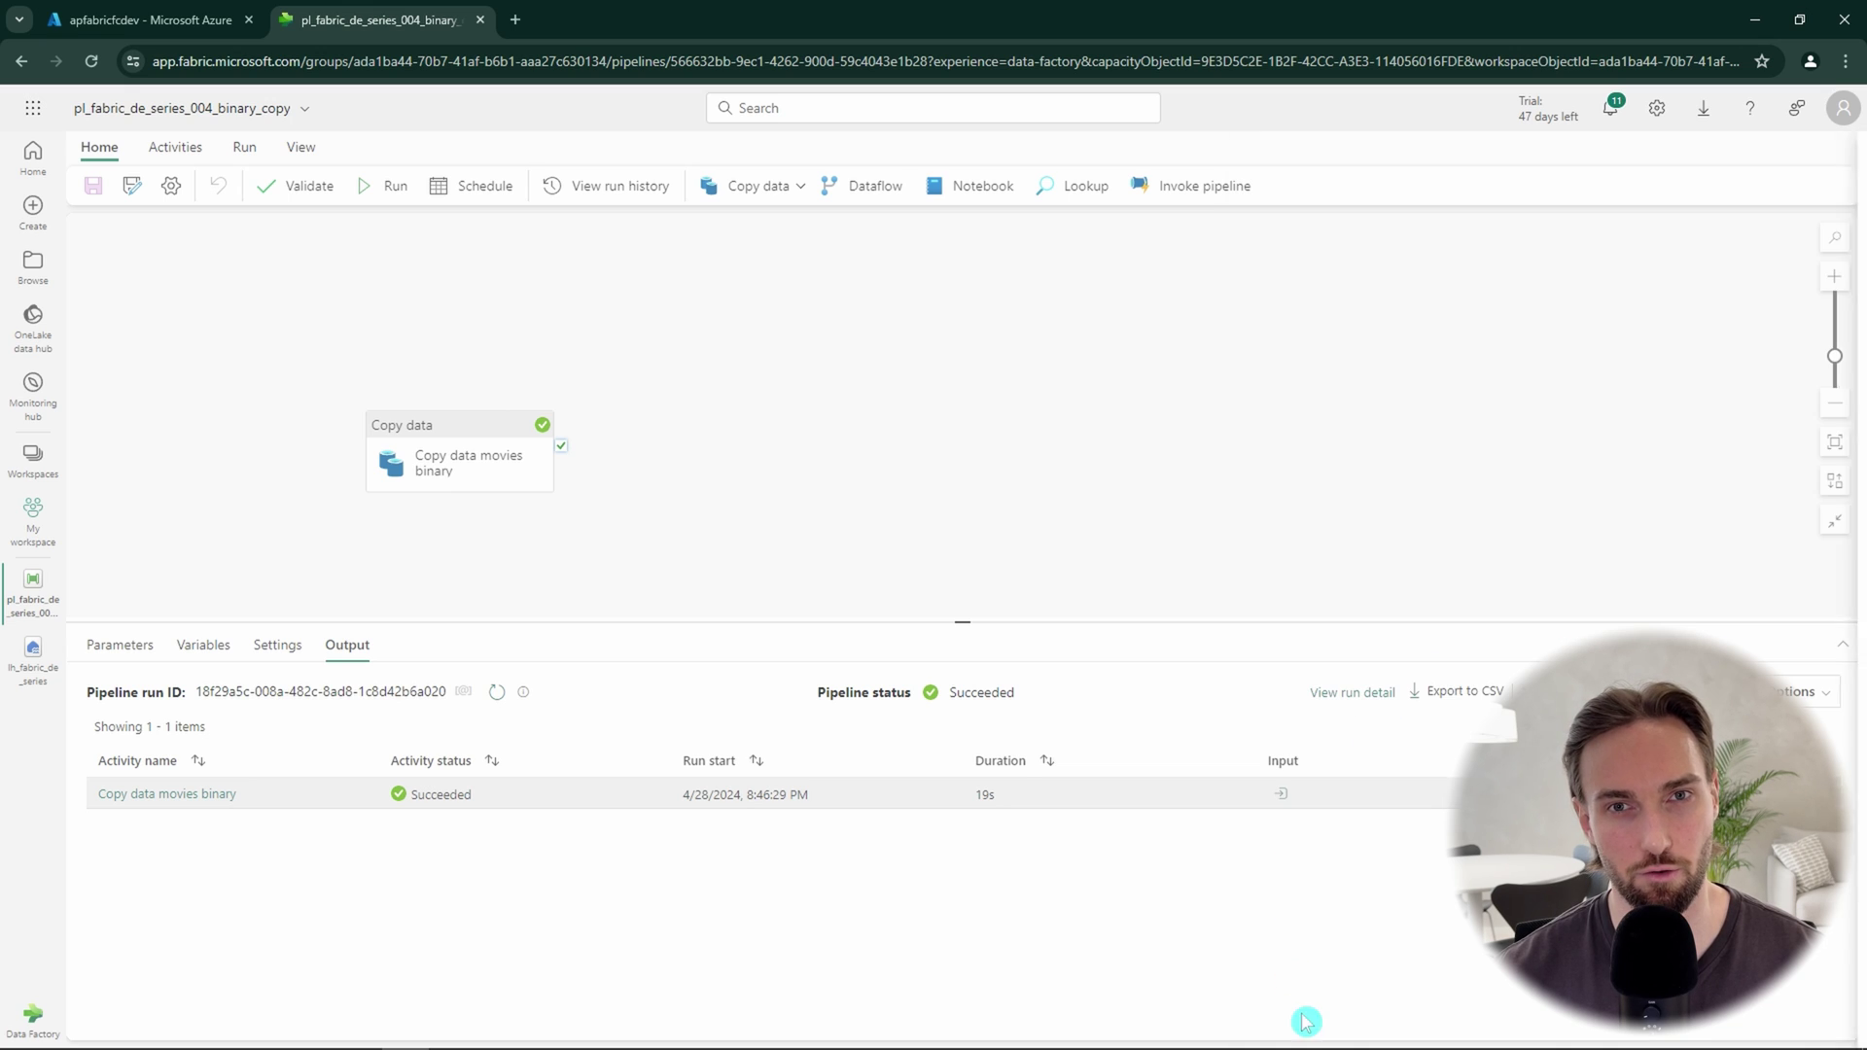
pyautogui.click(33, 671)
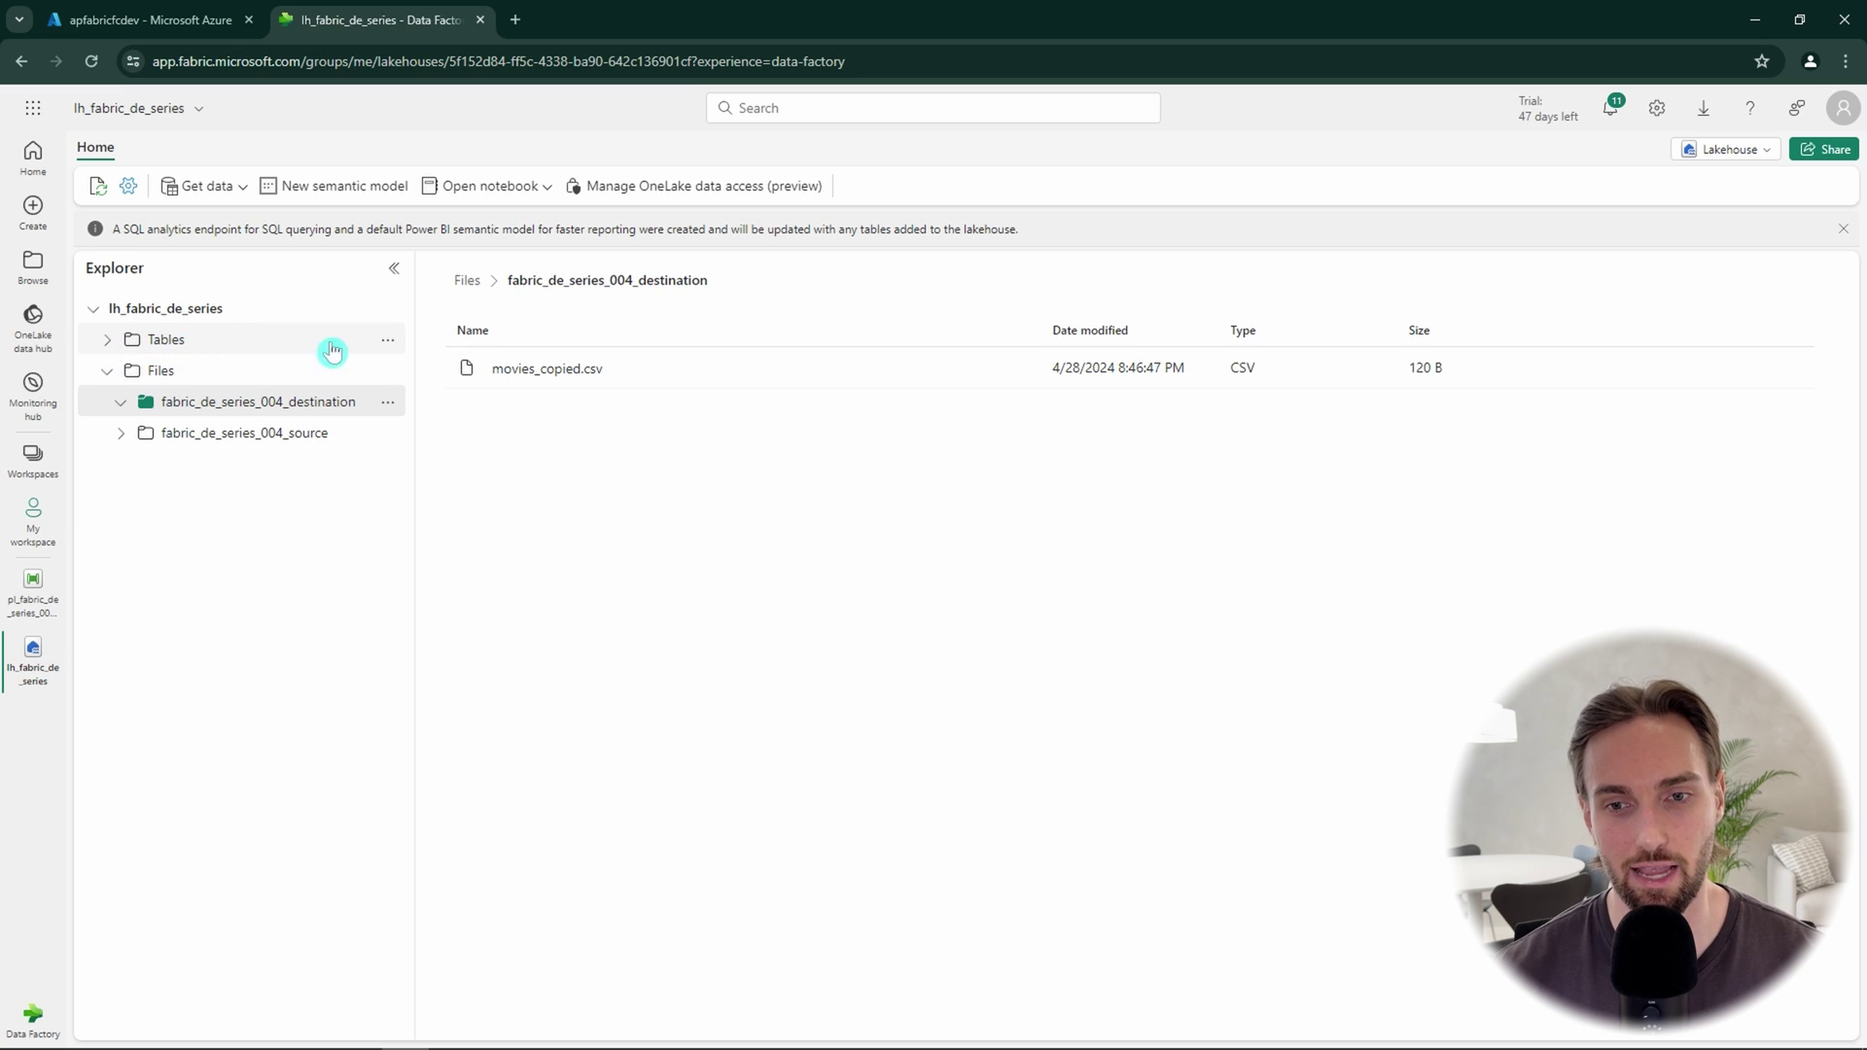
# Step: Confirm movies_copied.csv (120 B) is in the destination folder, then go to the New item page
pyautogui.click(110, 339)
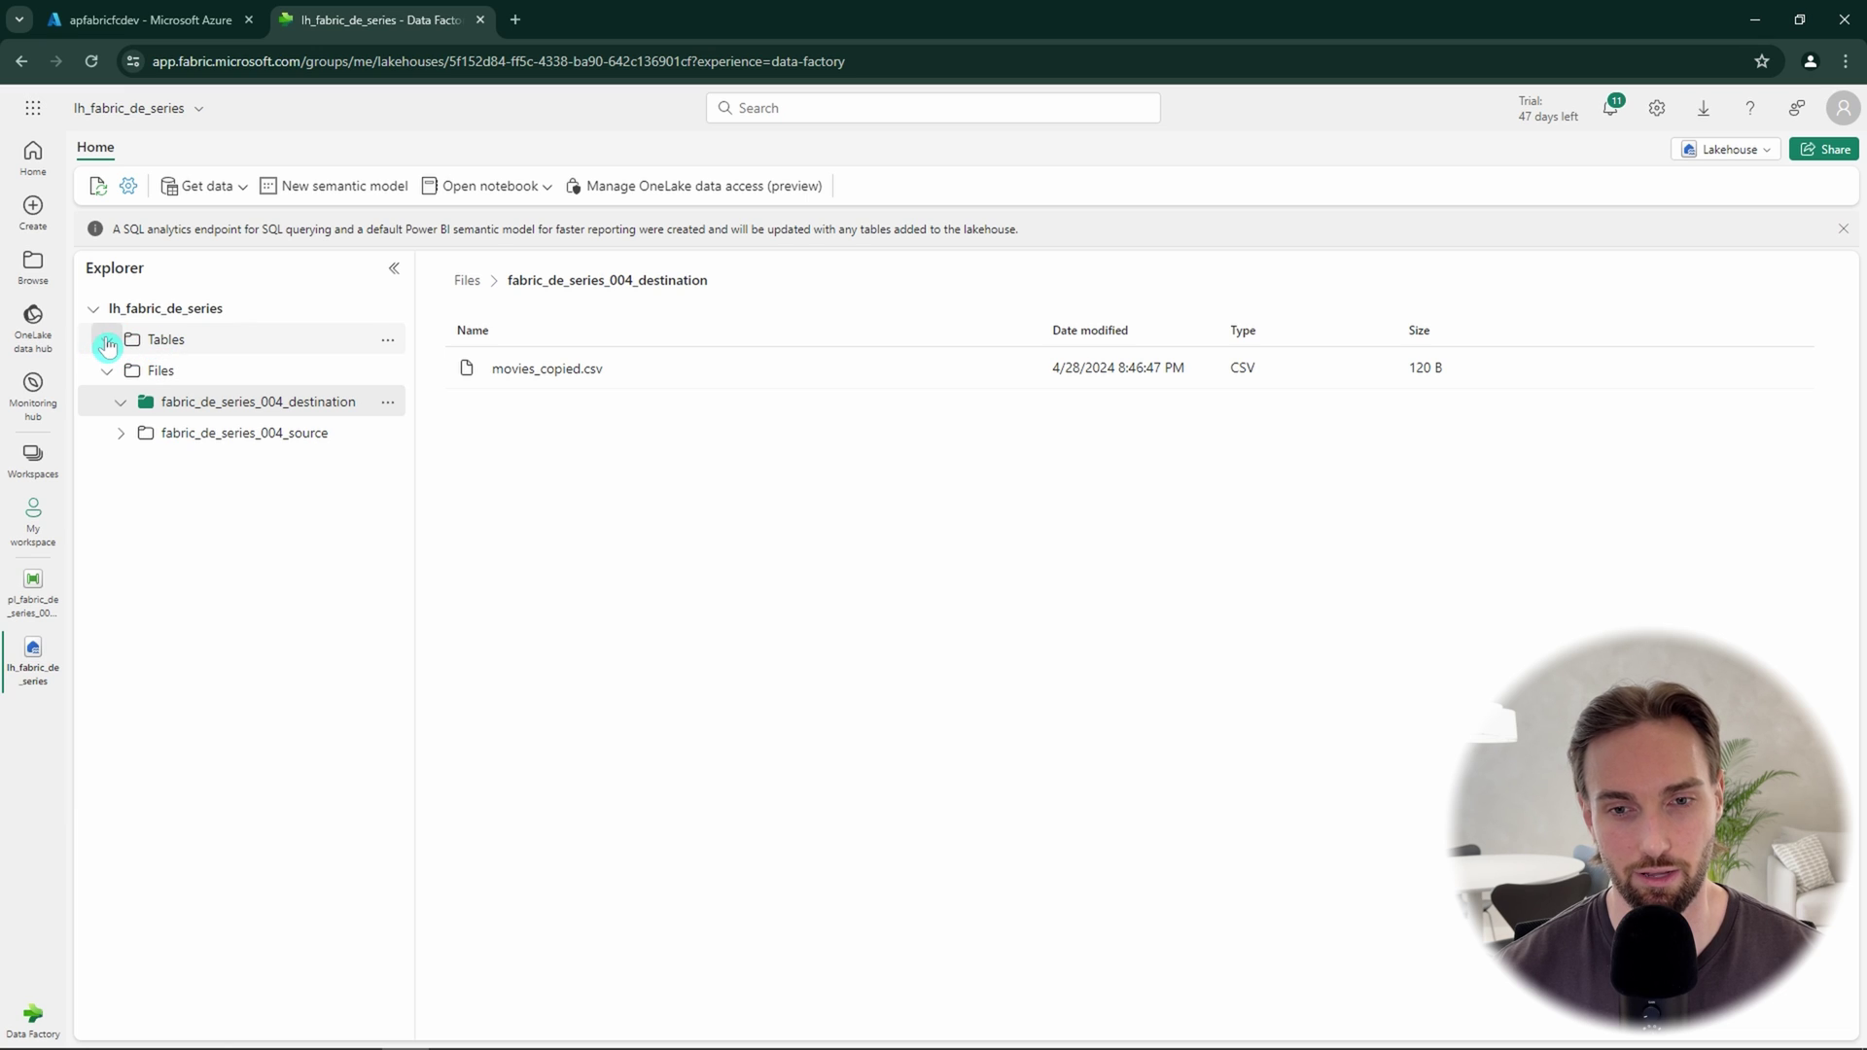
pyautogui.click(107, 340)
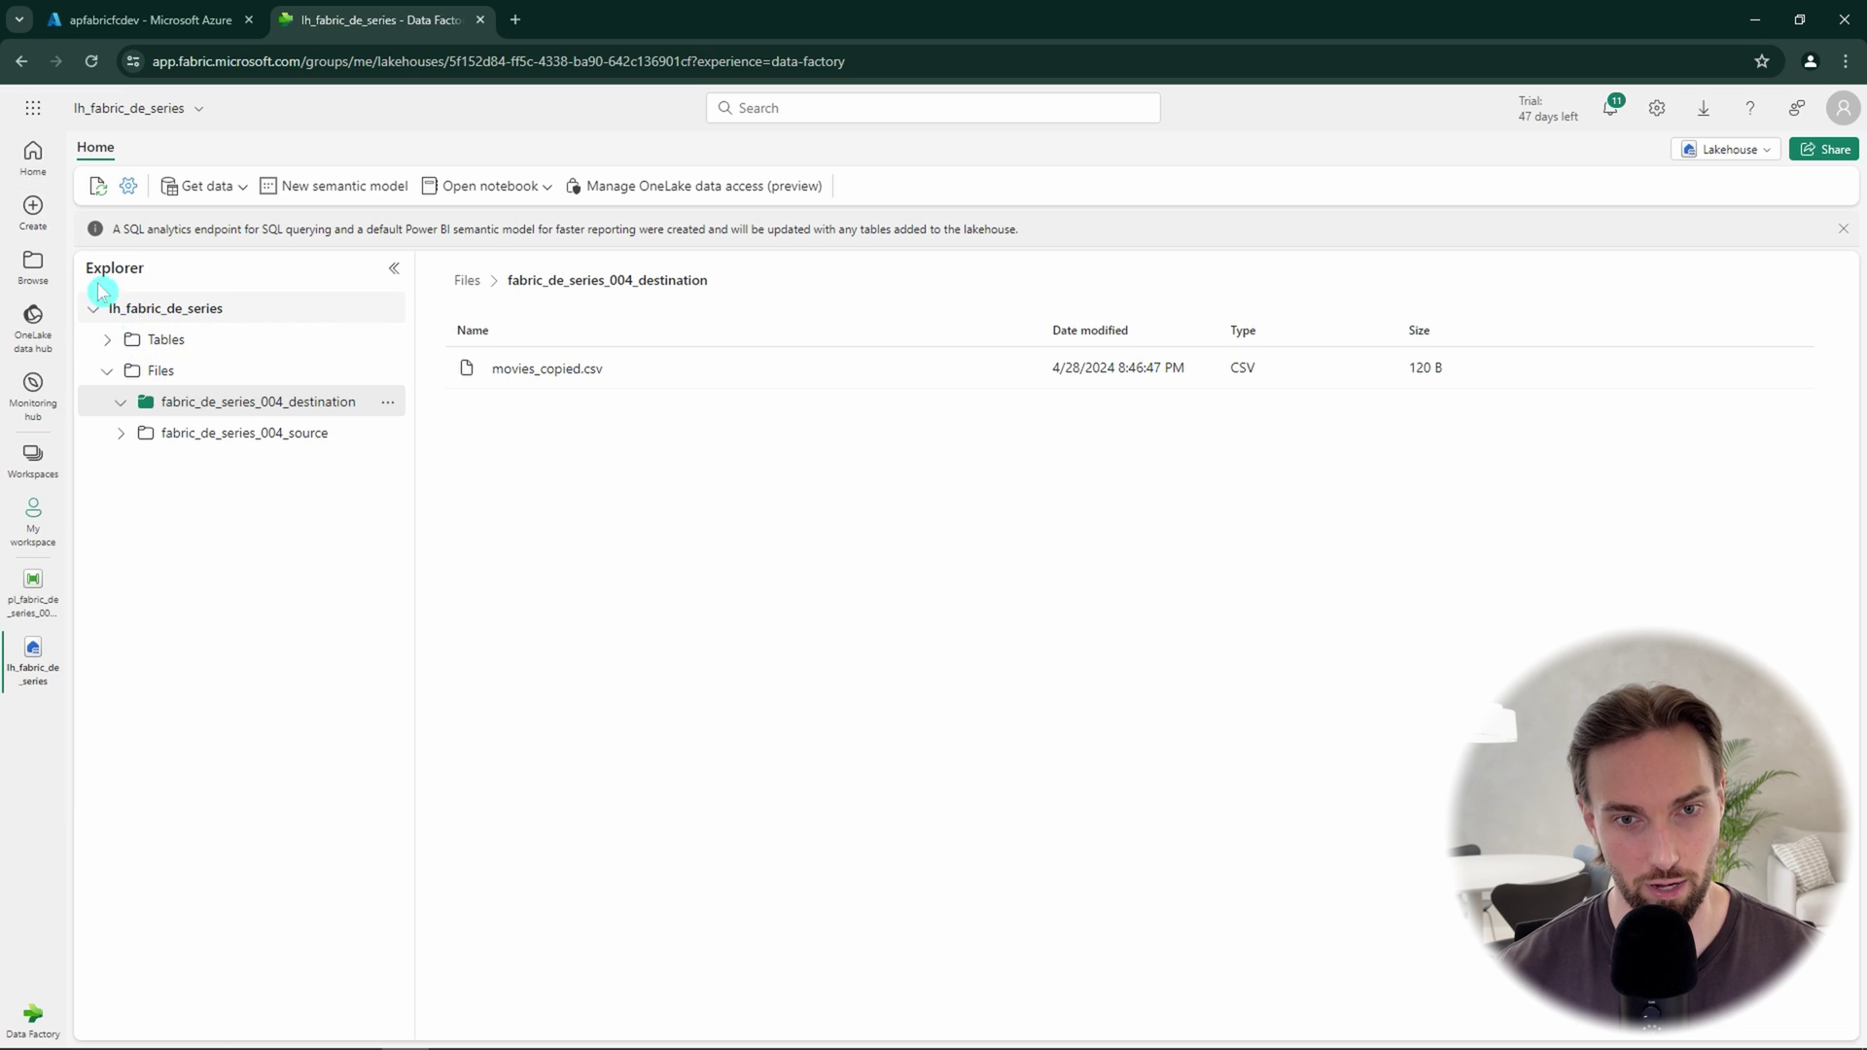
pyautogui.click(32, 212)
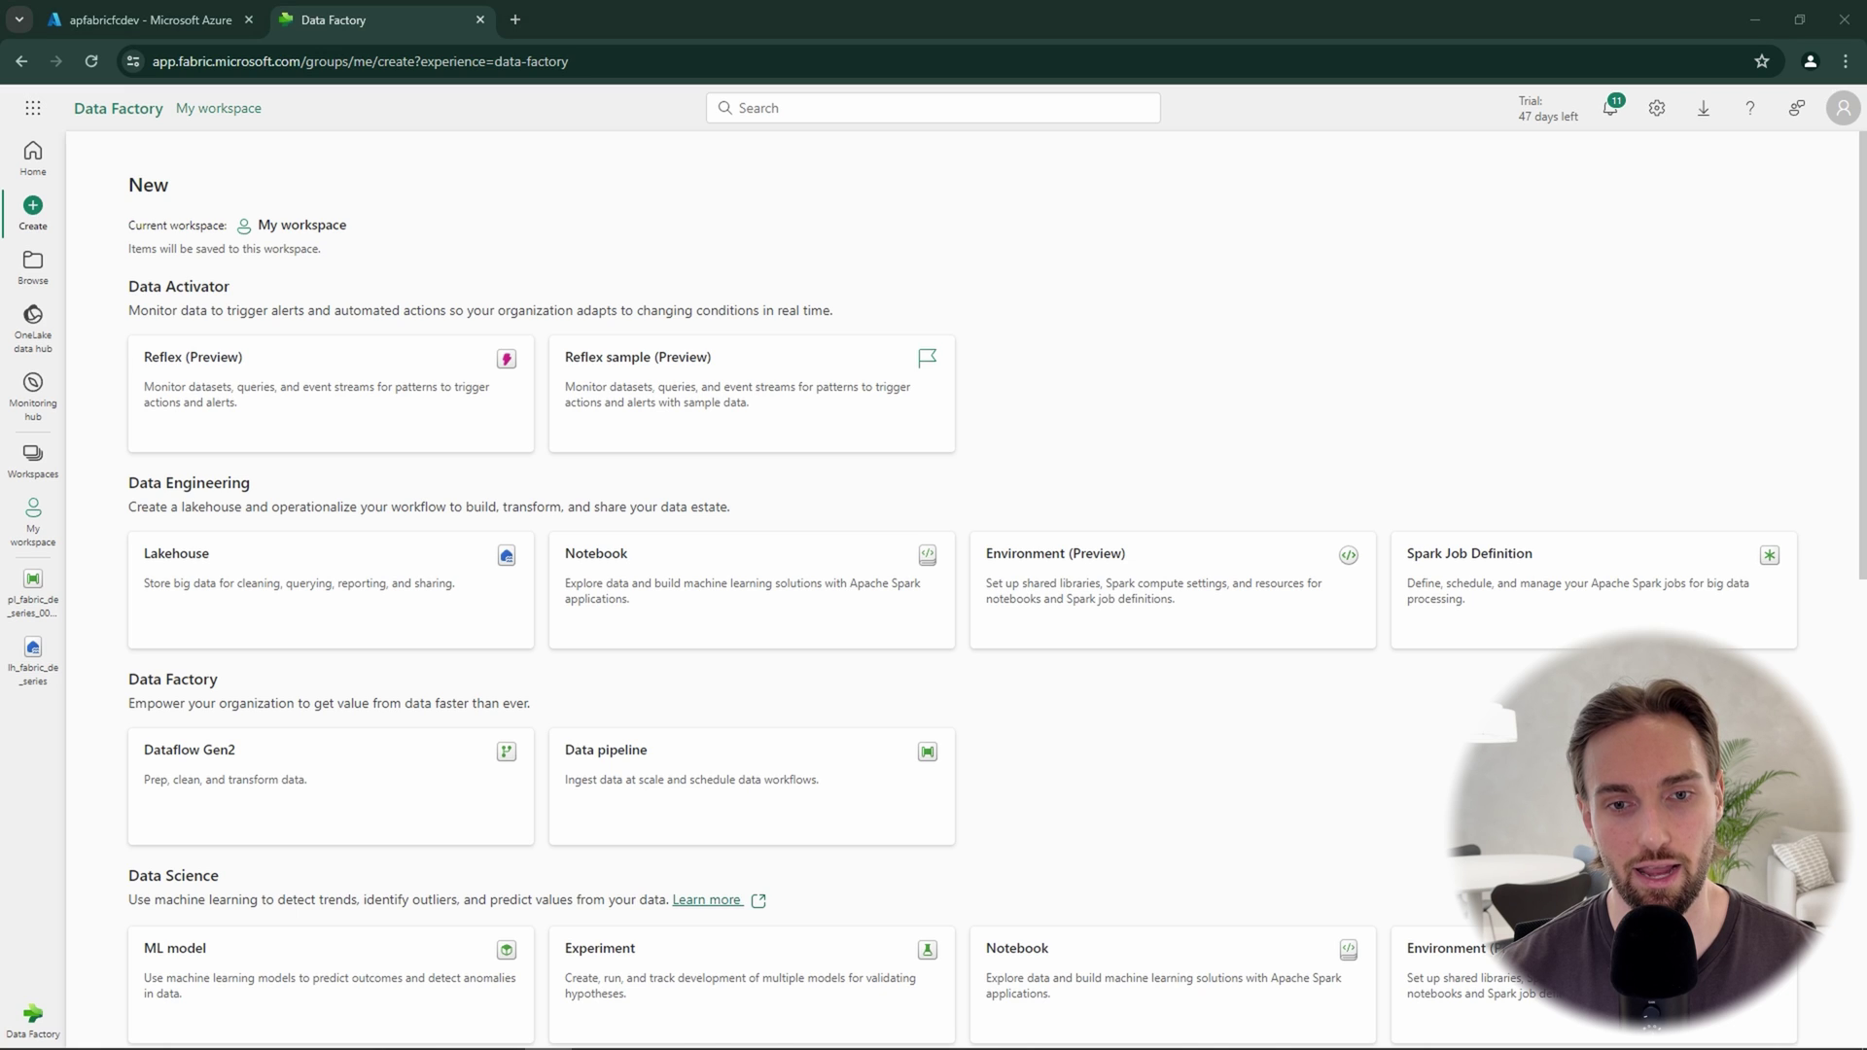
# Step: Create a new data pipeline named pl_fabric_de_series_004_data_copy
pyautogui.click(733, 754)
pyautogui.hotkey('ctrl', 'a')
pyautogui.write('pl_fabric_de_series_004_data_copy')
pyautogui.click(946, 658)
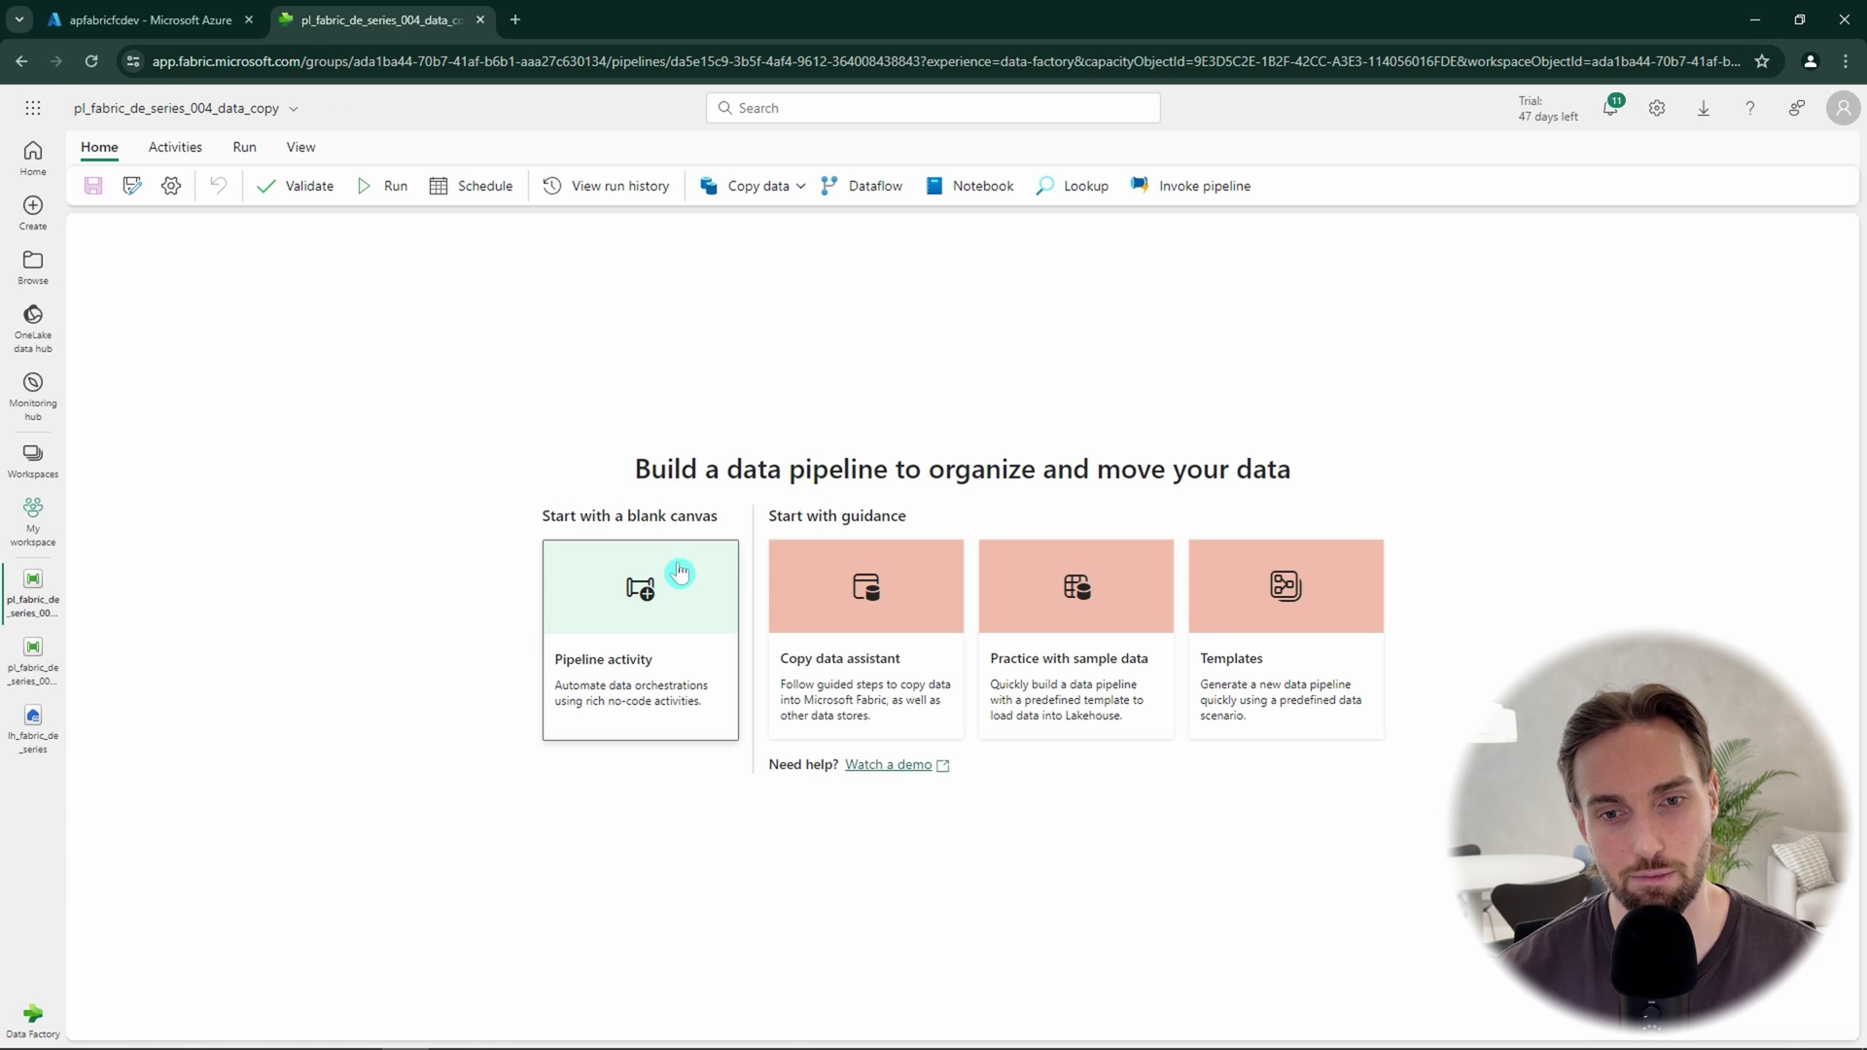
# Step: Add a Copy data activity and rename it 'Copy data movies csv lh table'
pyautogui.click(675, 581)
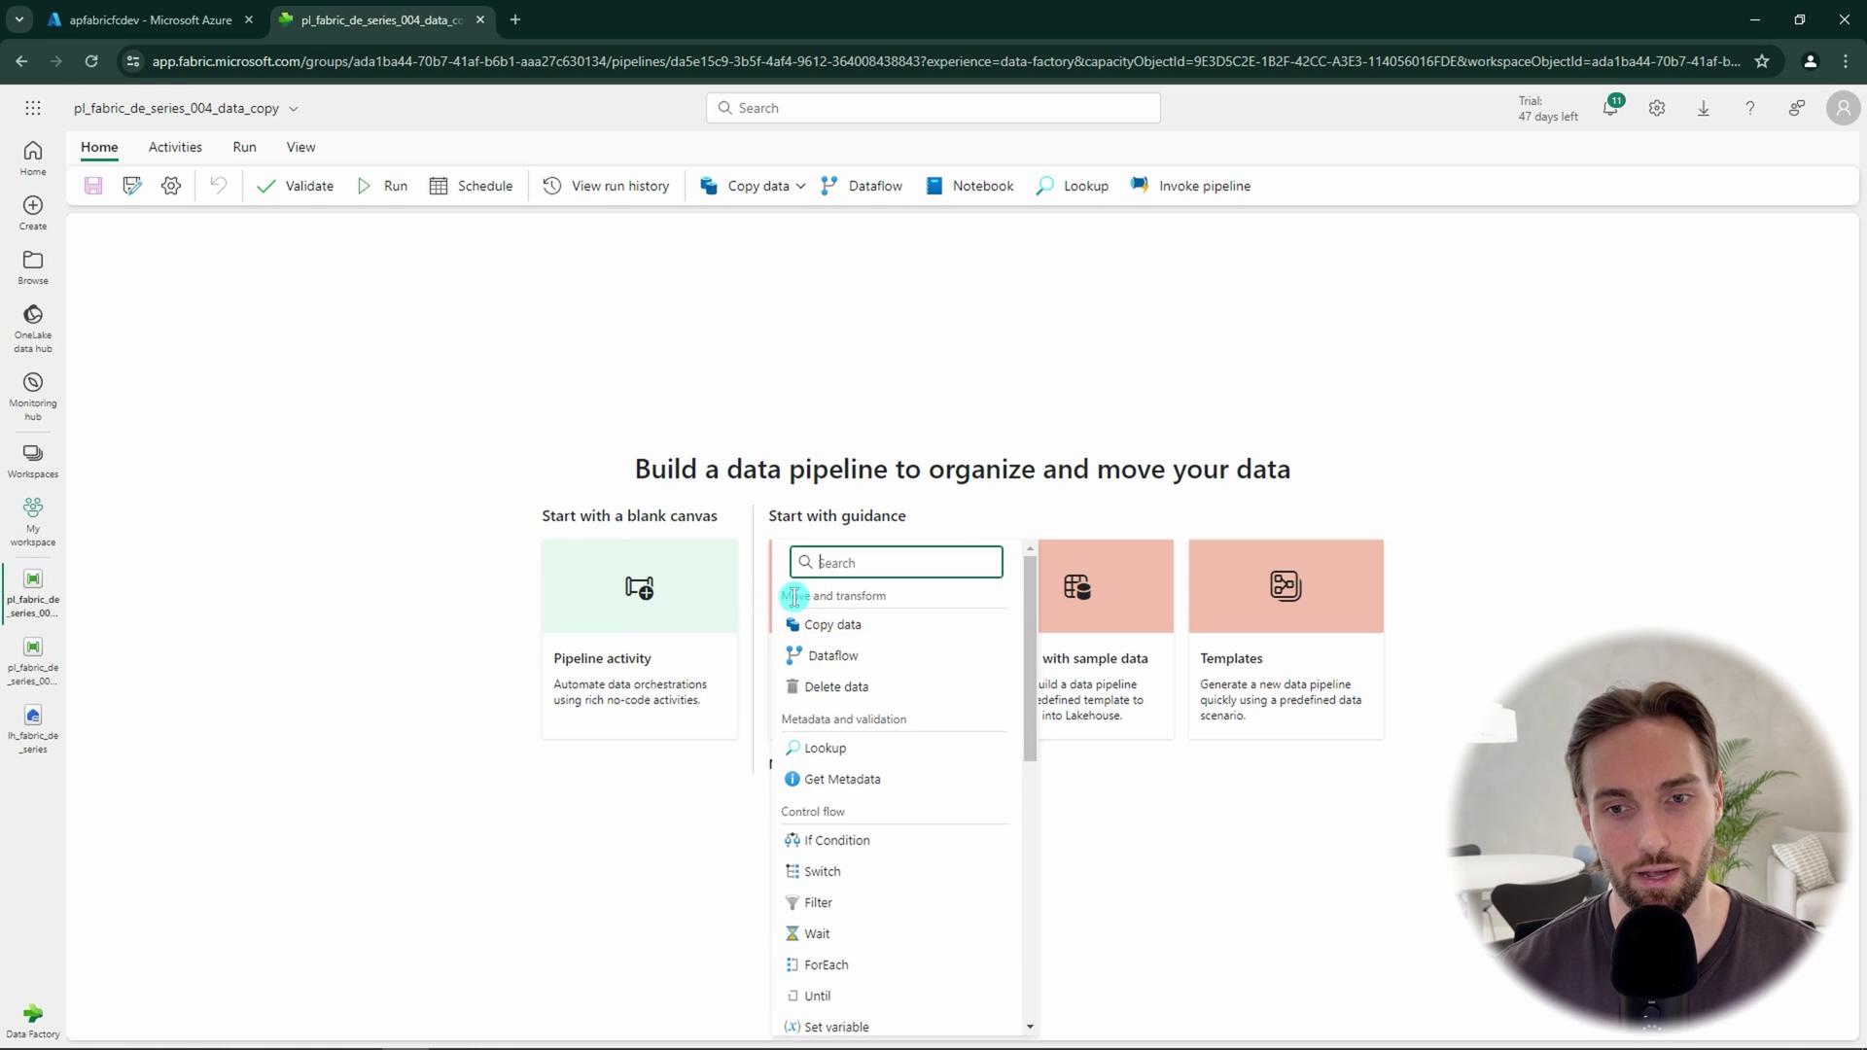
pyautogui.click(856, 624)
pyautogui.click(521, 519)
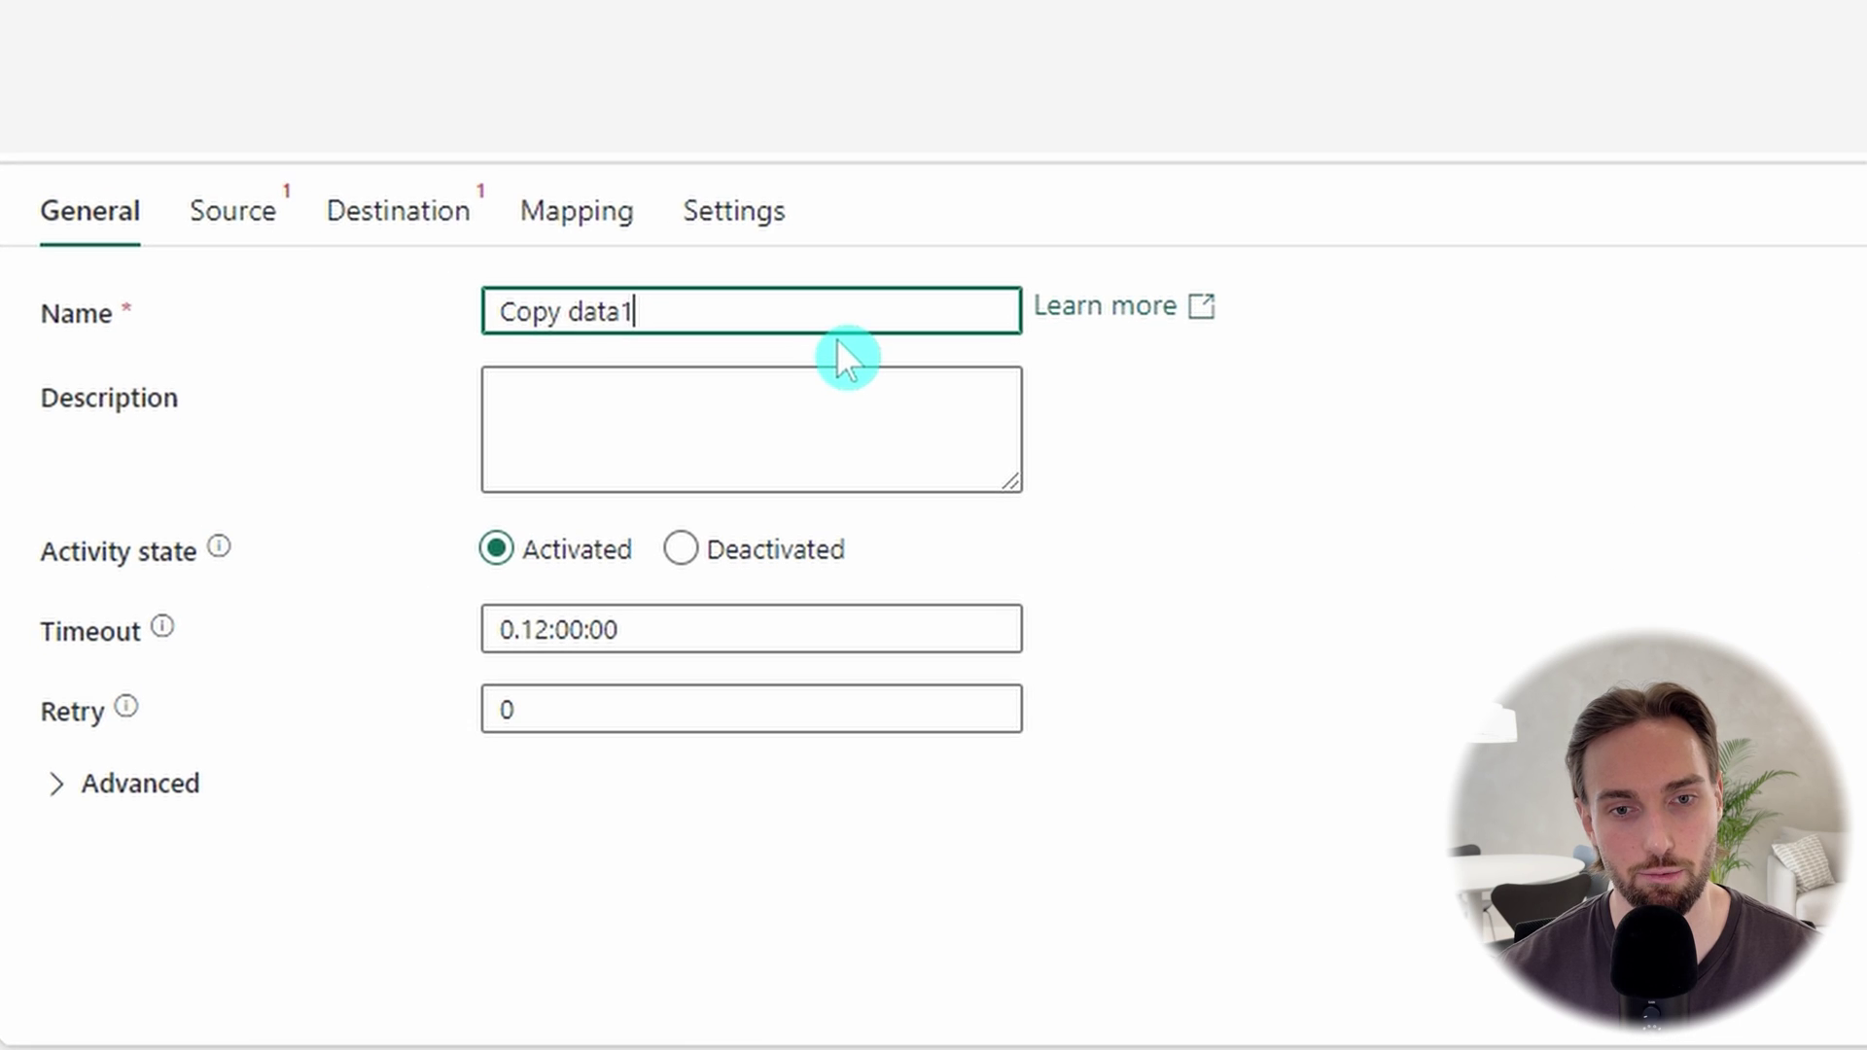
pyautogui.press('BackSpace')
pyautogui.write('movies csv lh table')
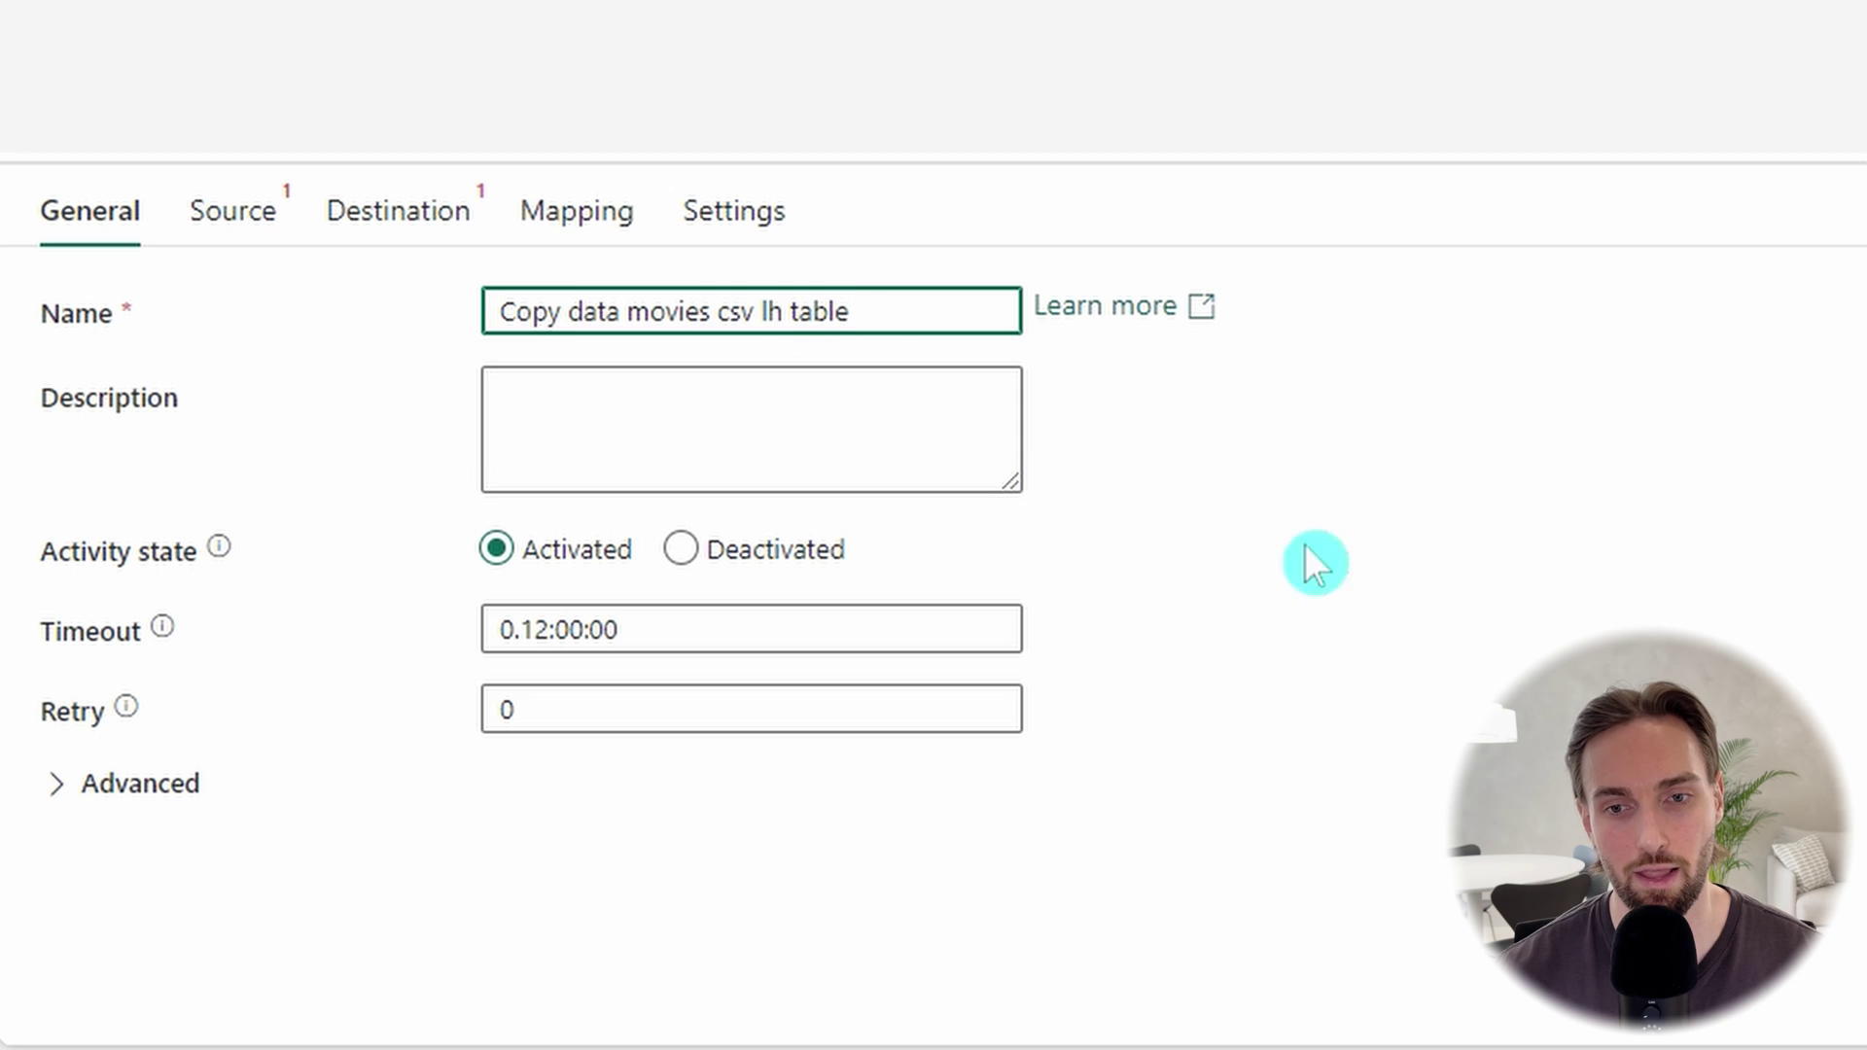
# Step: Source movies.csv from fabric_de_series_004_source in lh_fabric_de_series Files, reading recursively
pyautogui.click(1417, 496)
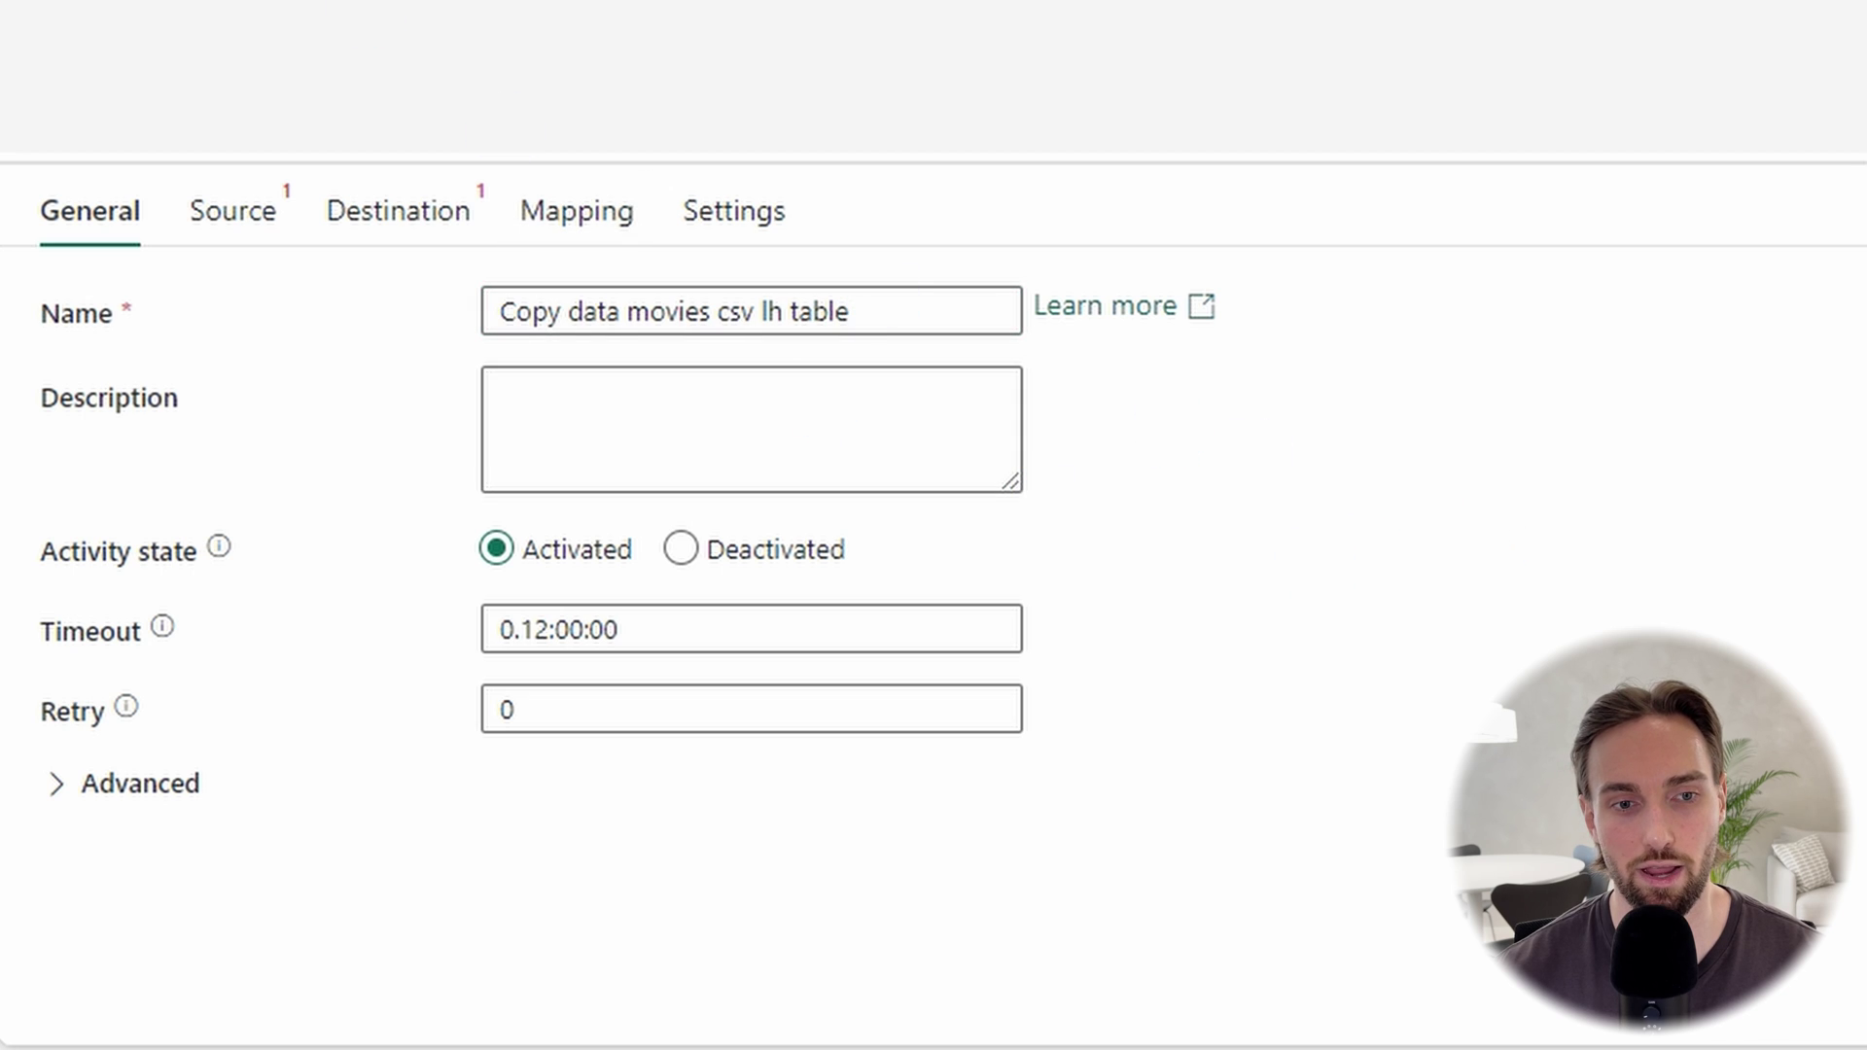
pyautogui.click(235, 232)
pyautogui.click(547, 474)
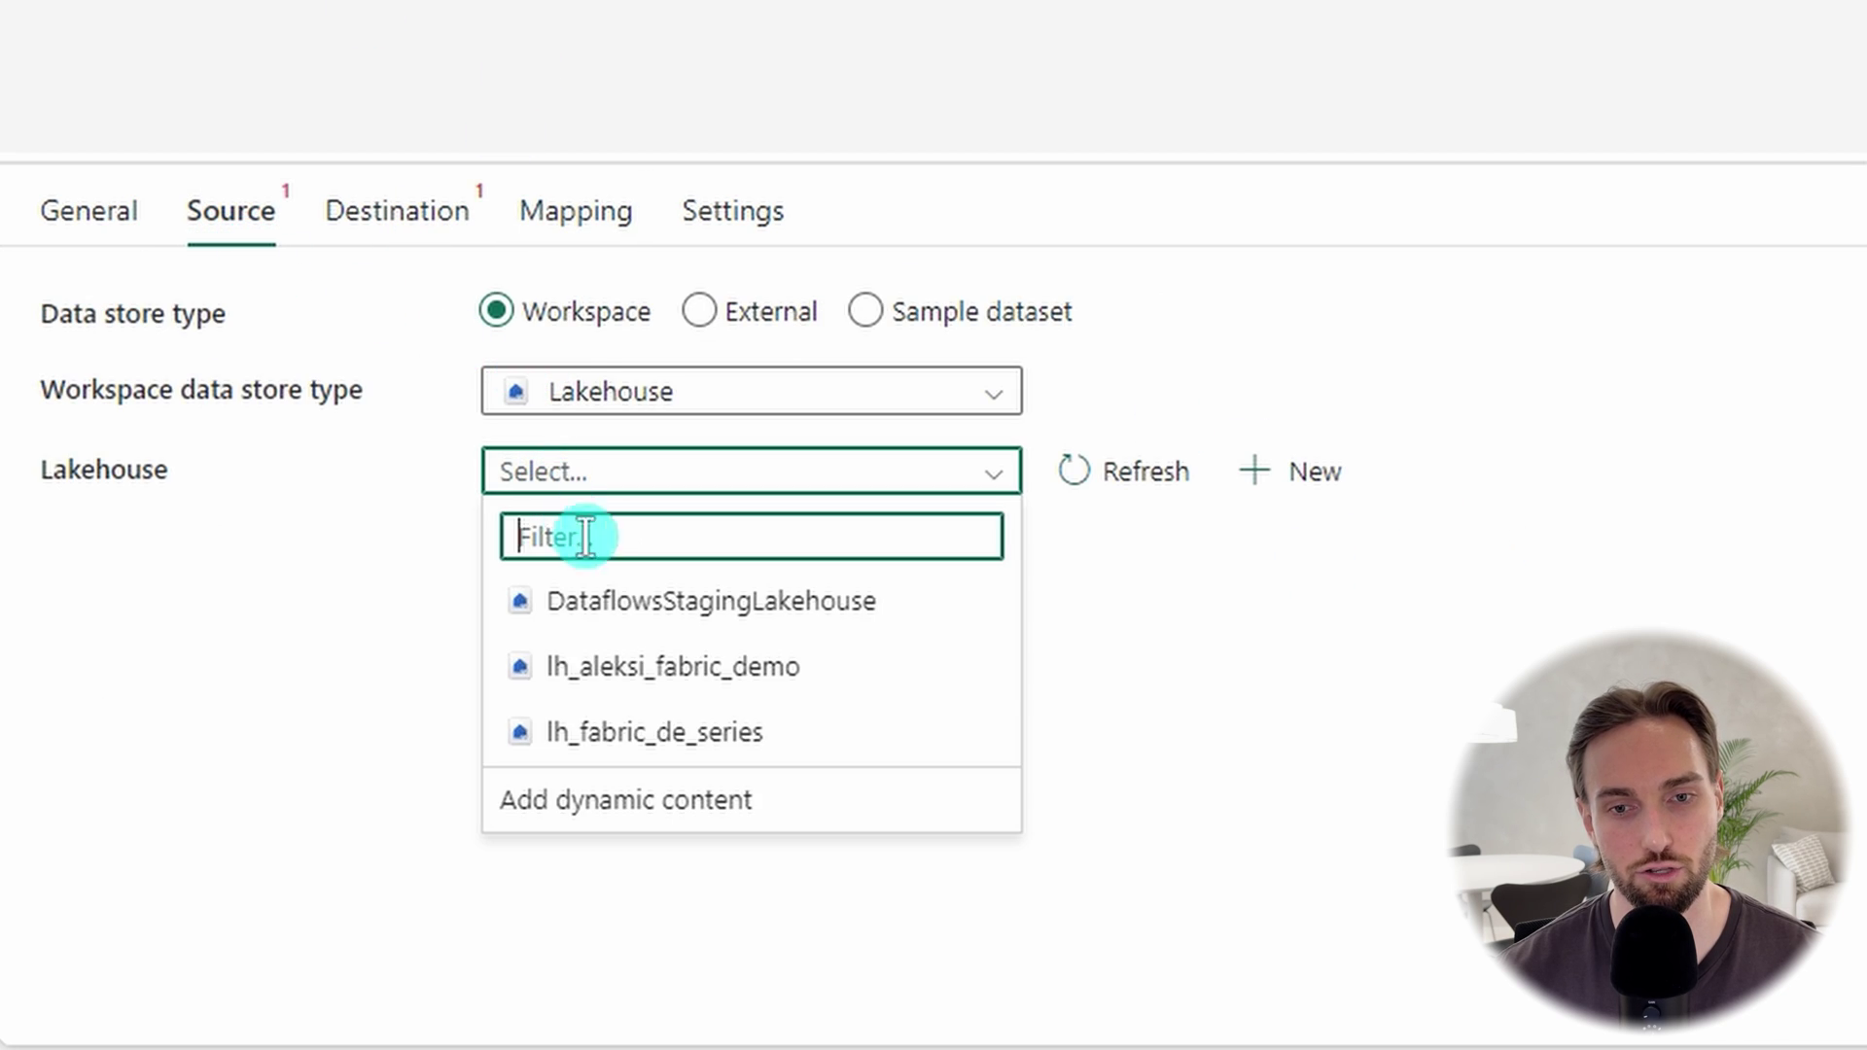
pyautogui.click(659, 748)
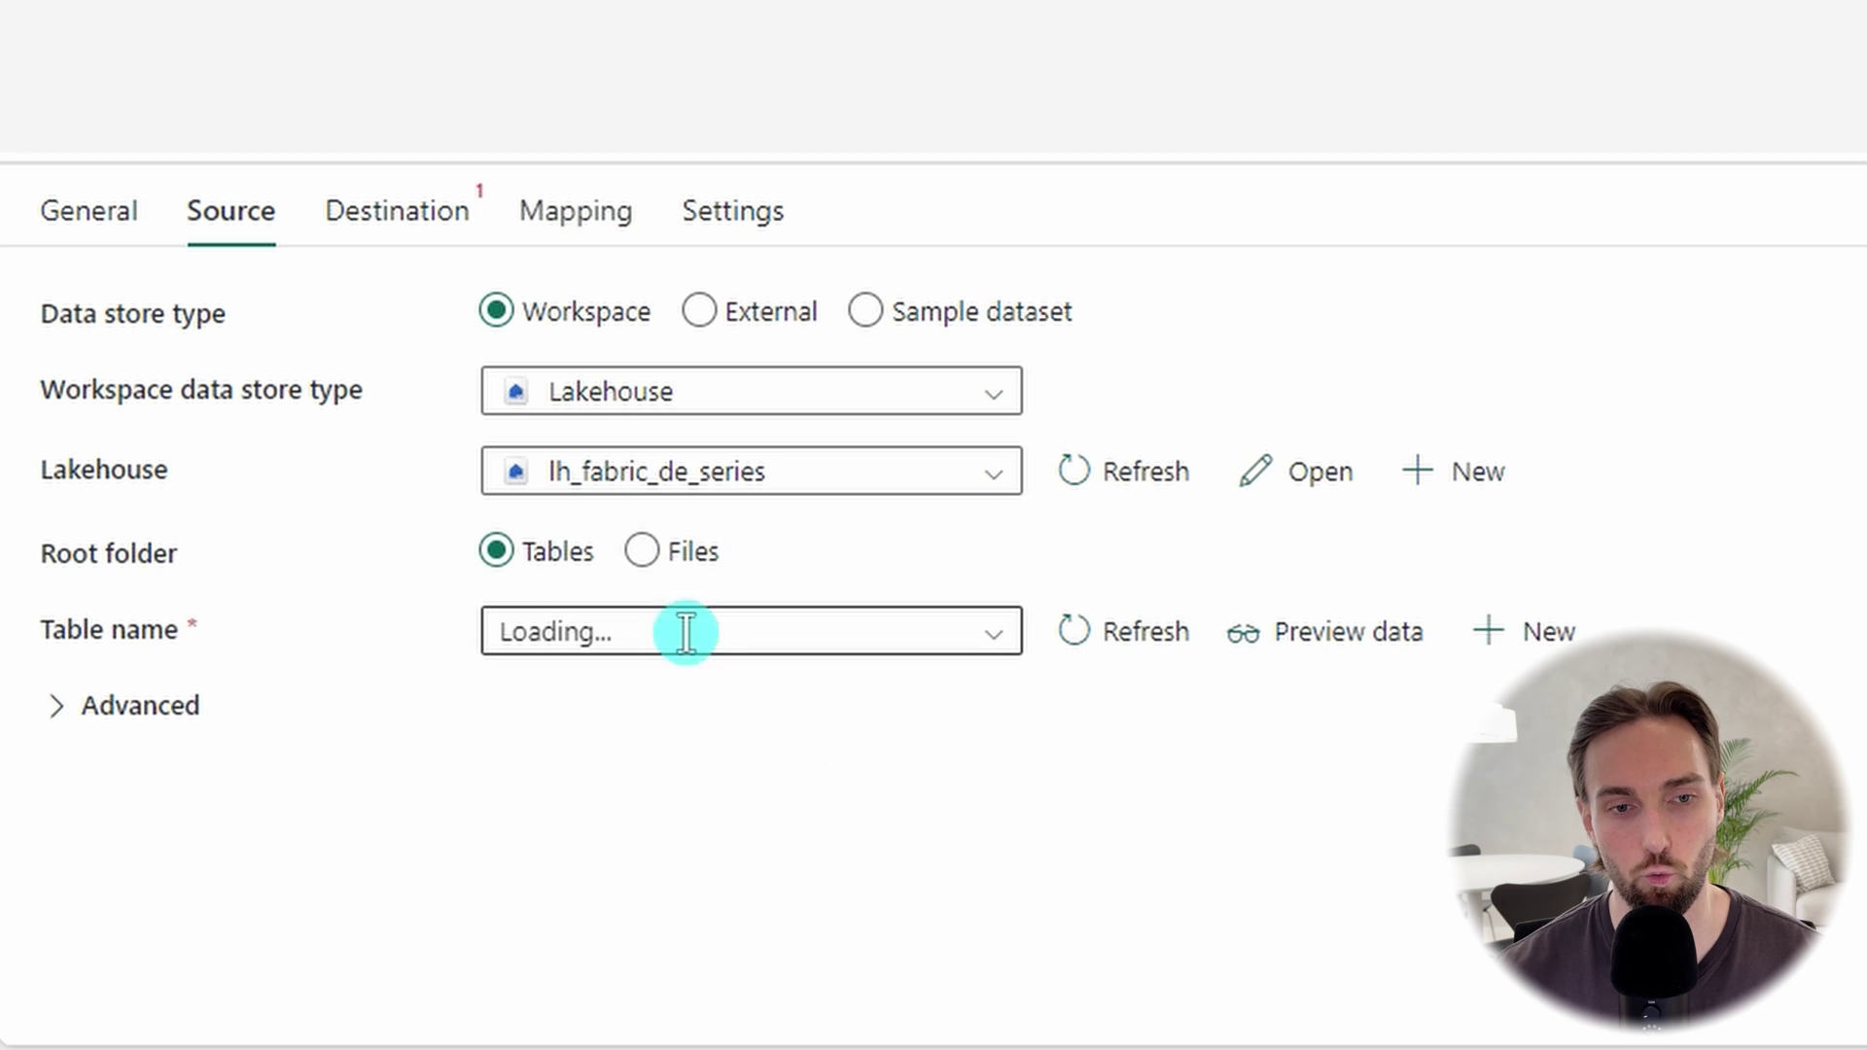
pyautogui.click(642, 551)
pyautogui.click(336, 896)
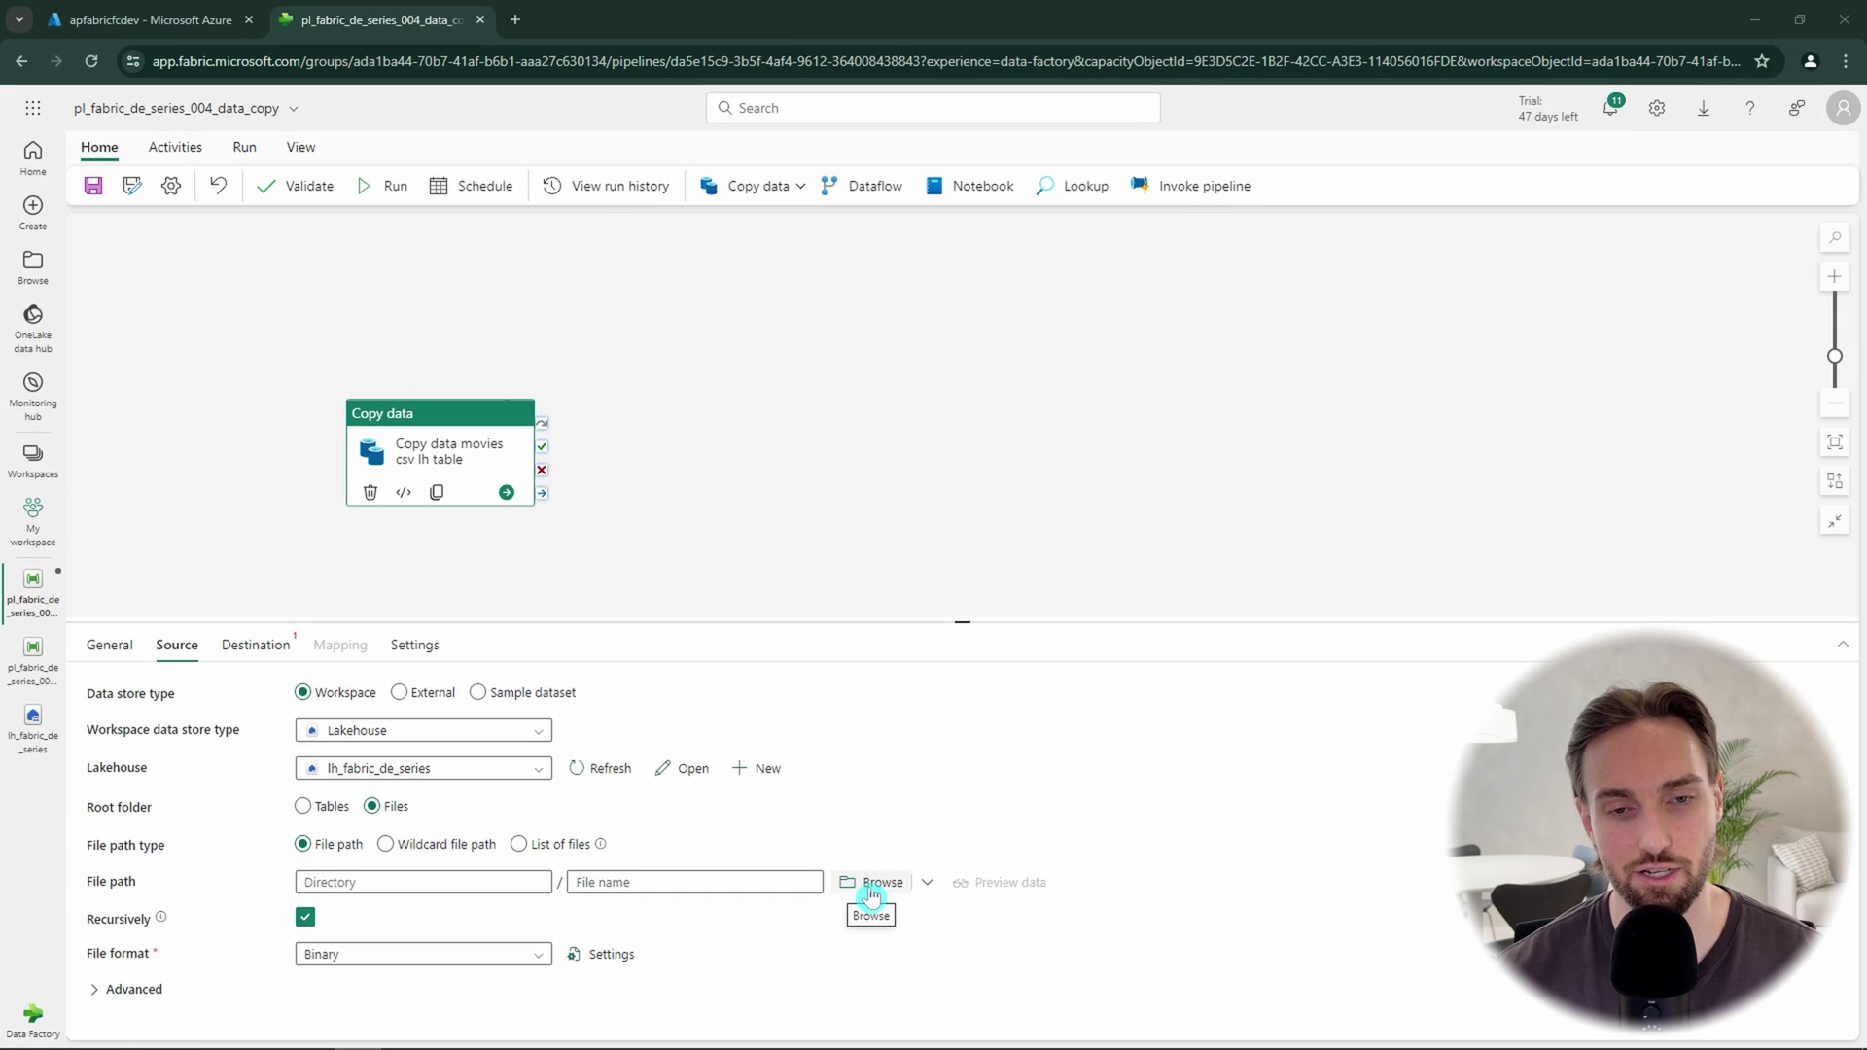
pyautogui.click(1011, 855)
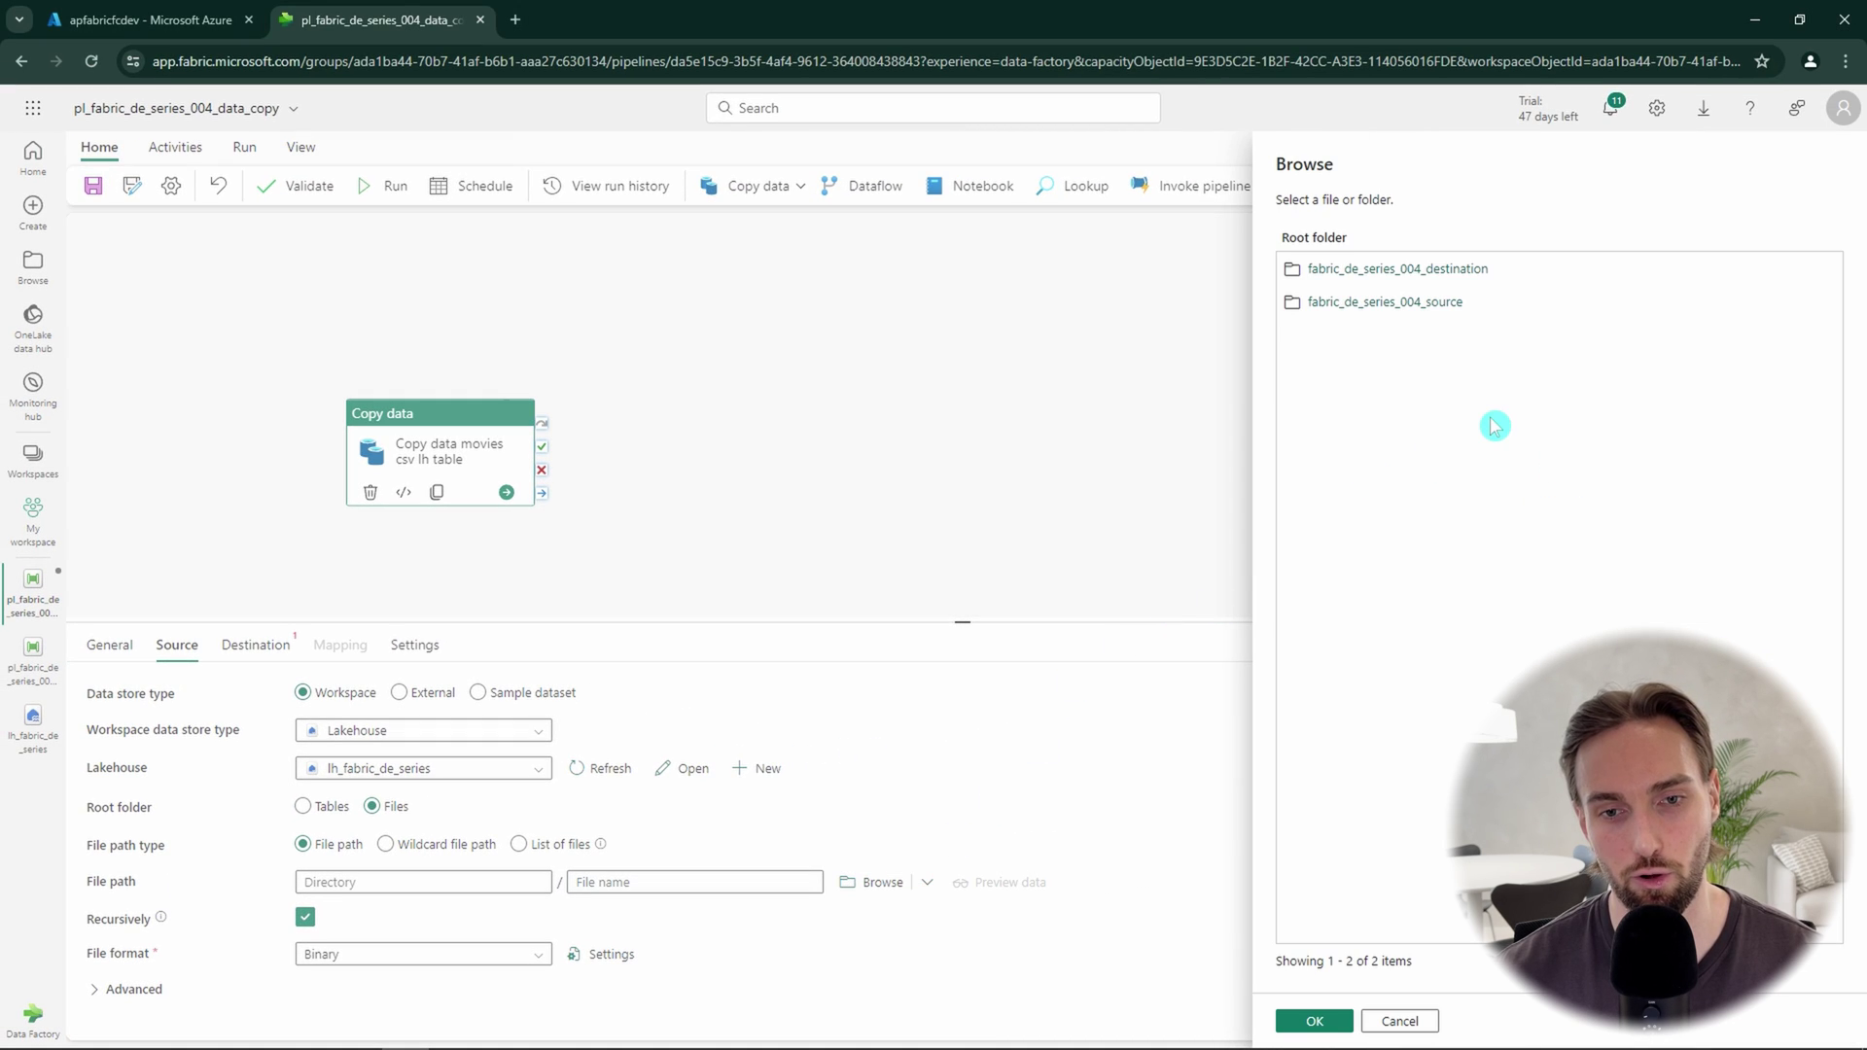
pyautogui.doubleClick(1399, 305)
pyautogui.click(1391, 292)
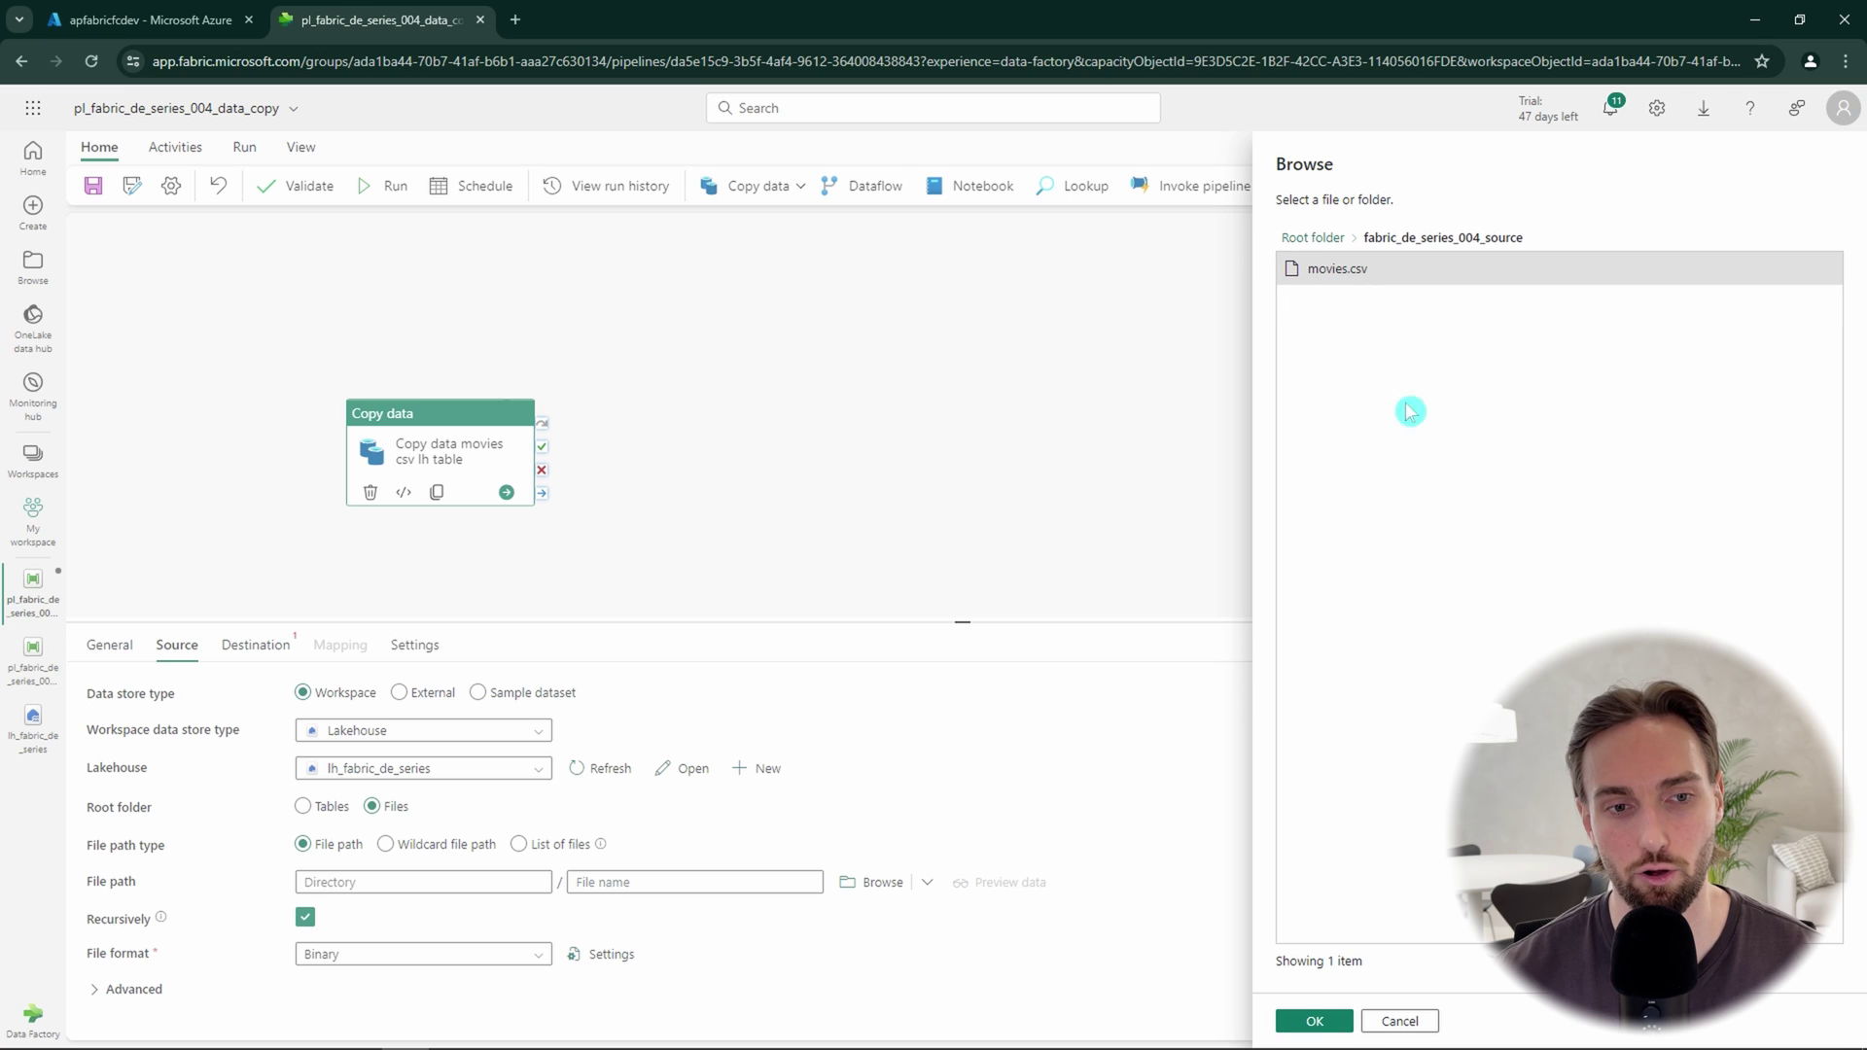
pyautogui.click(1312, 1020)
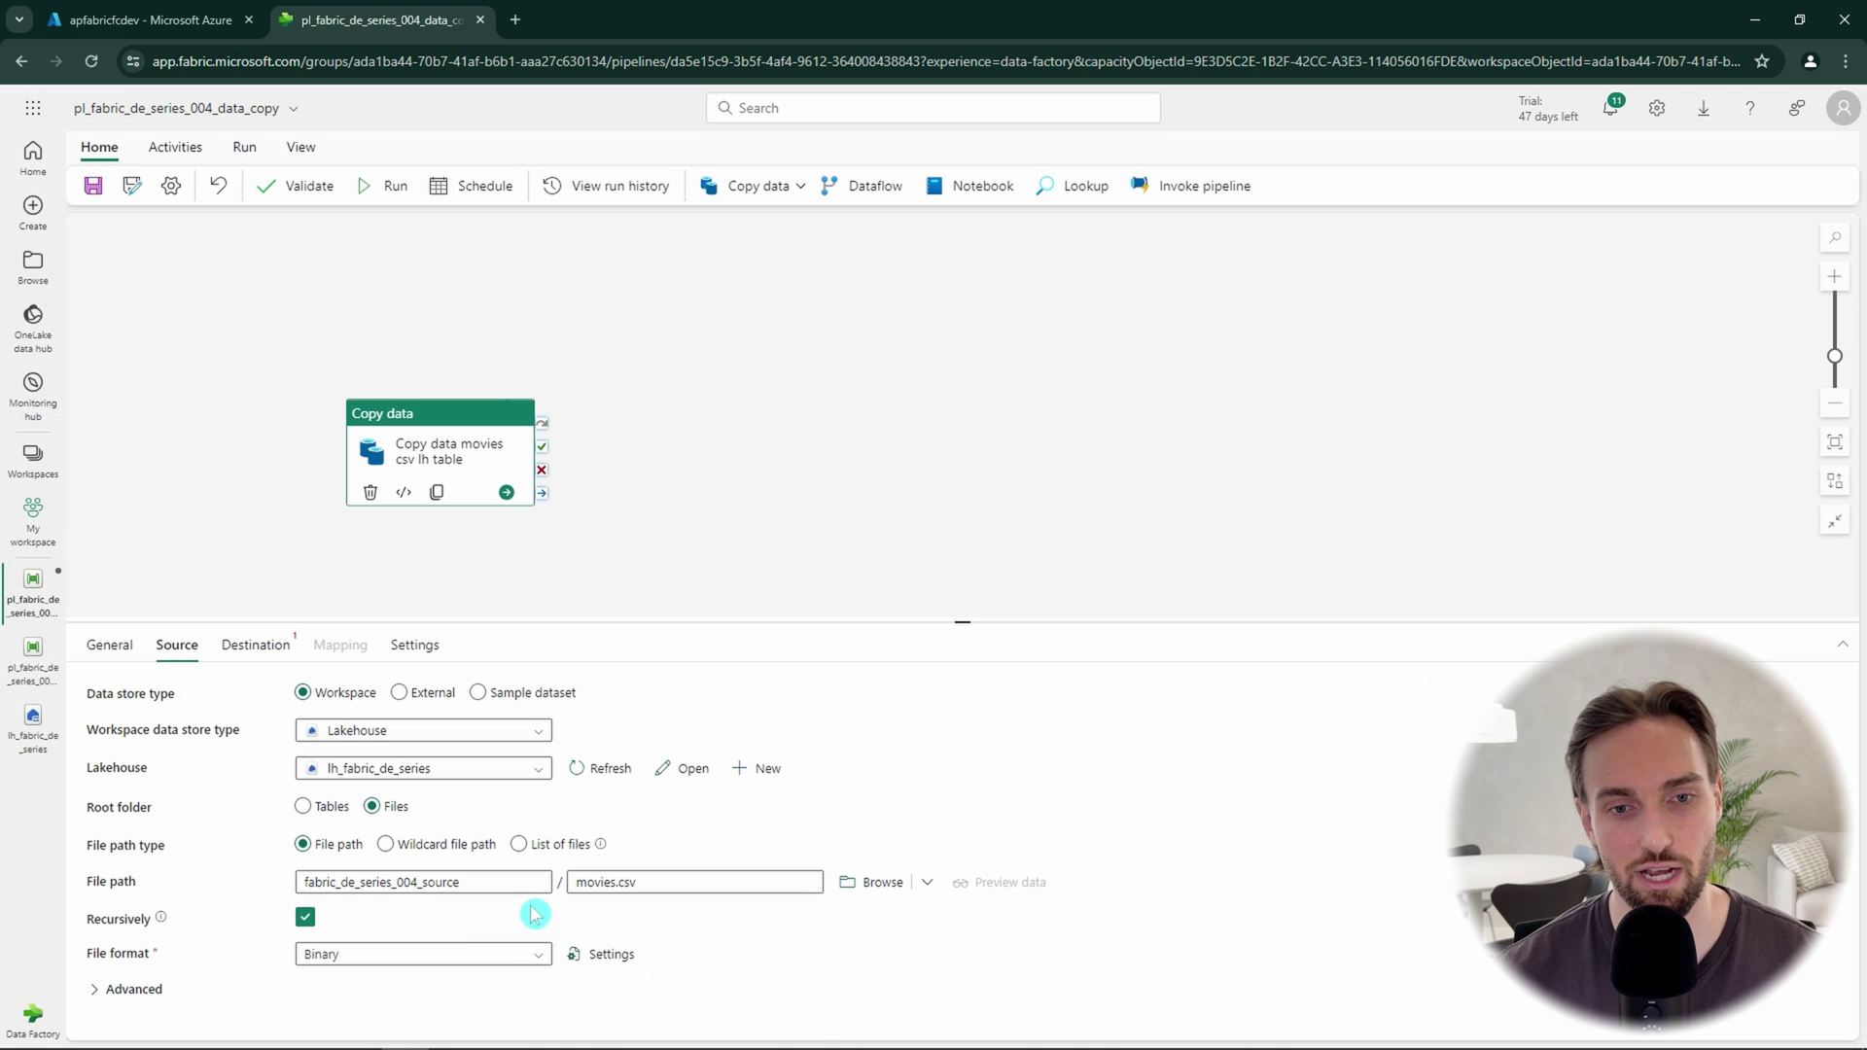
# Step: Set the source file format to DelimitedText and open its format settings
pyautogui.click(533, 954)
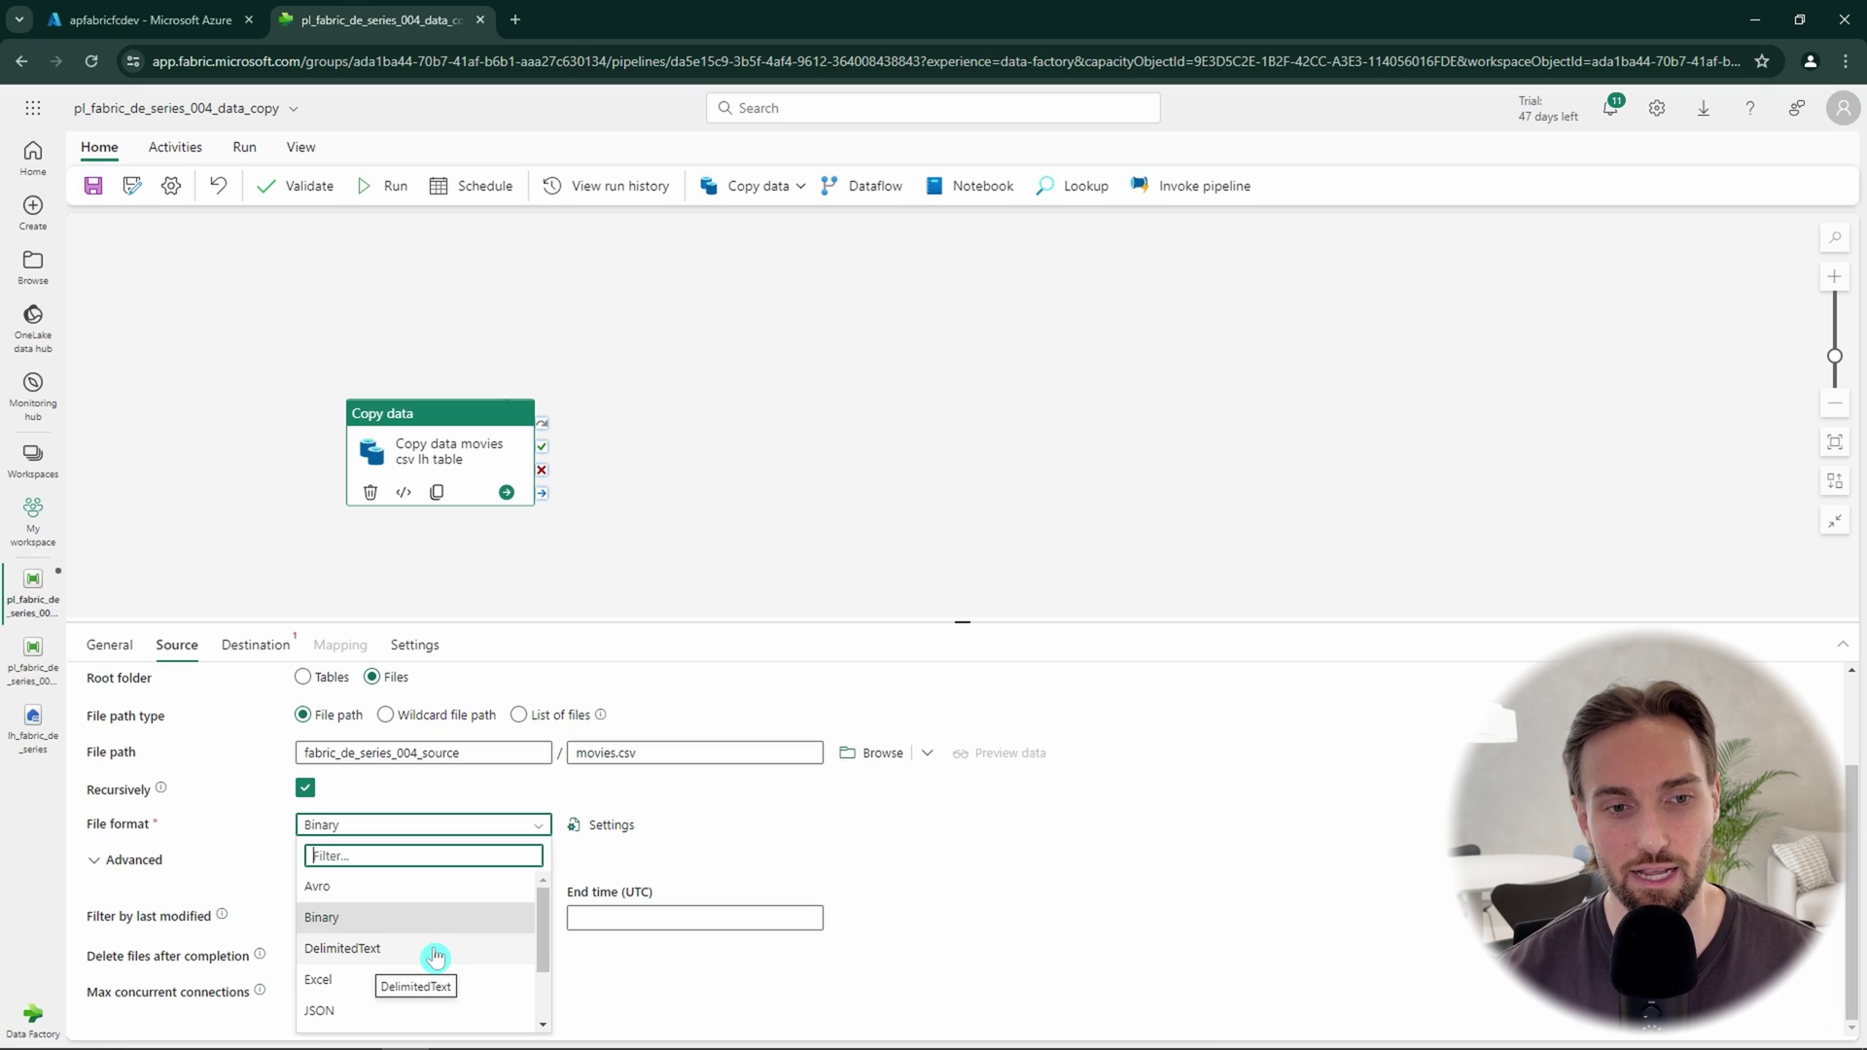
pyautogui.click(434, 951)
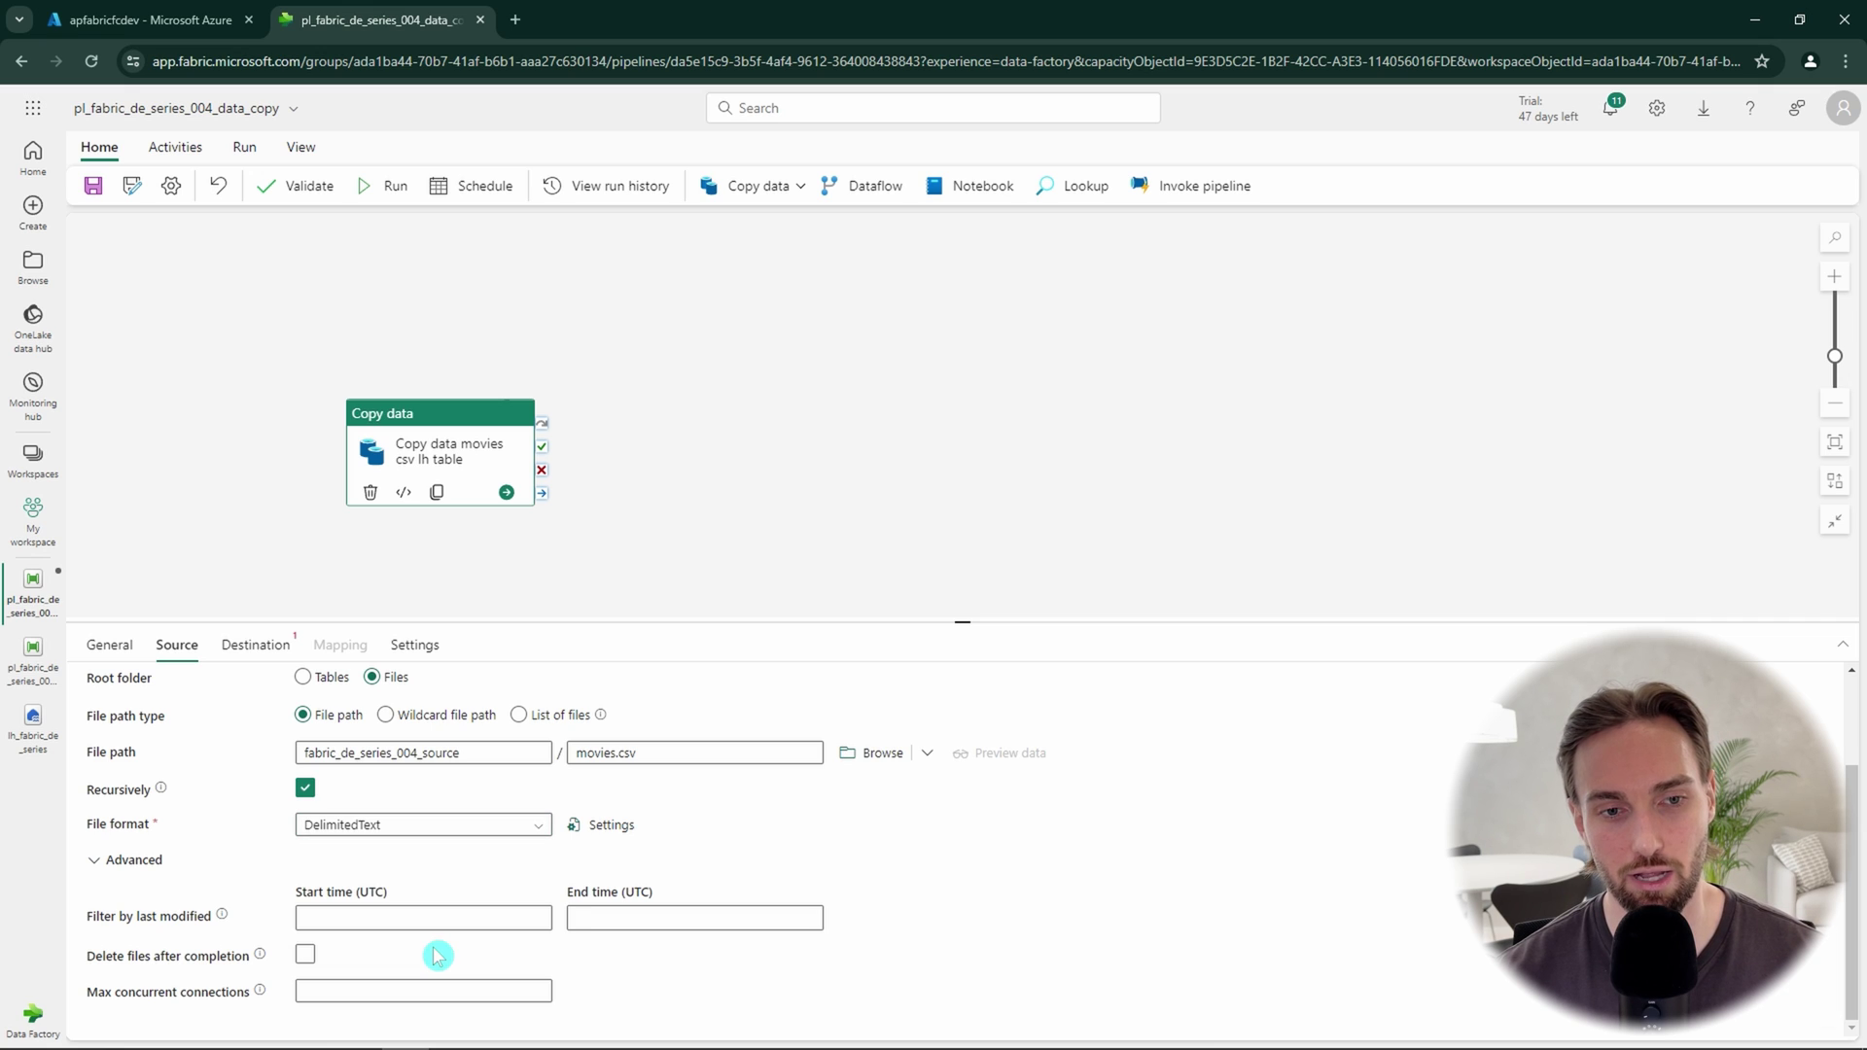
pyautogui.click(603, 829)
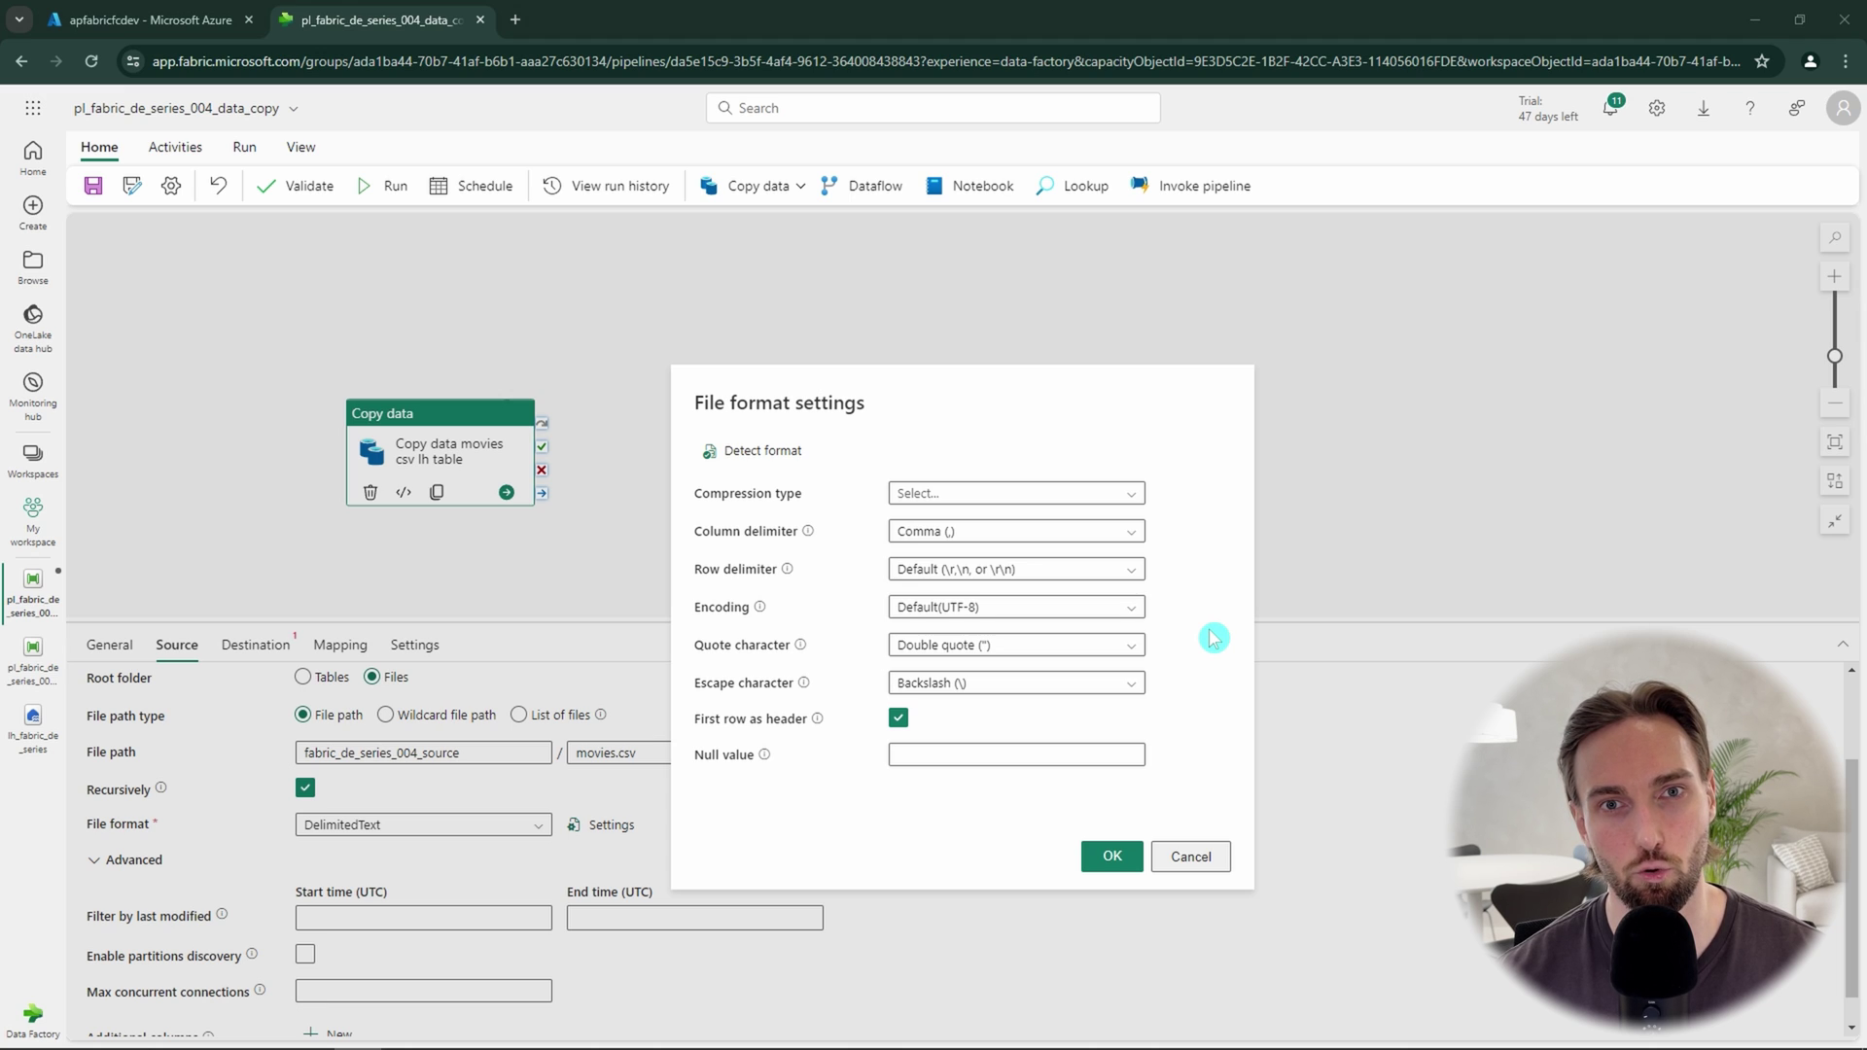
# Step: Keep the format settings unchanged and preview movies.csv's FILM, YEAR, RATING rows for three films
pyautogui.click(1190, 855)
pyautogui.scroll(2, 777, 729)
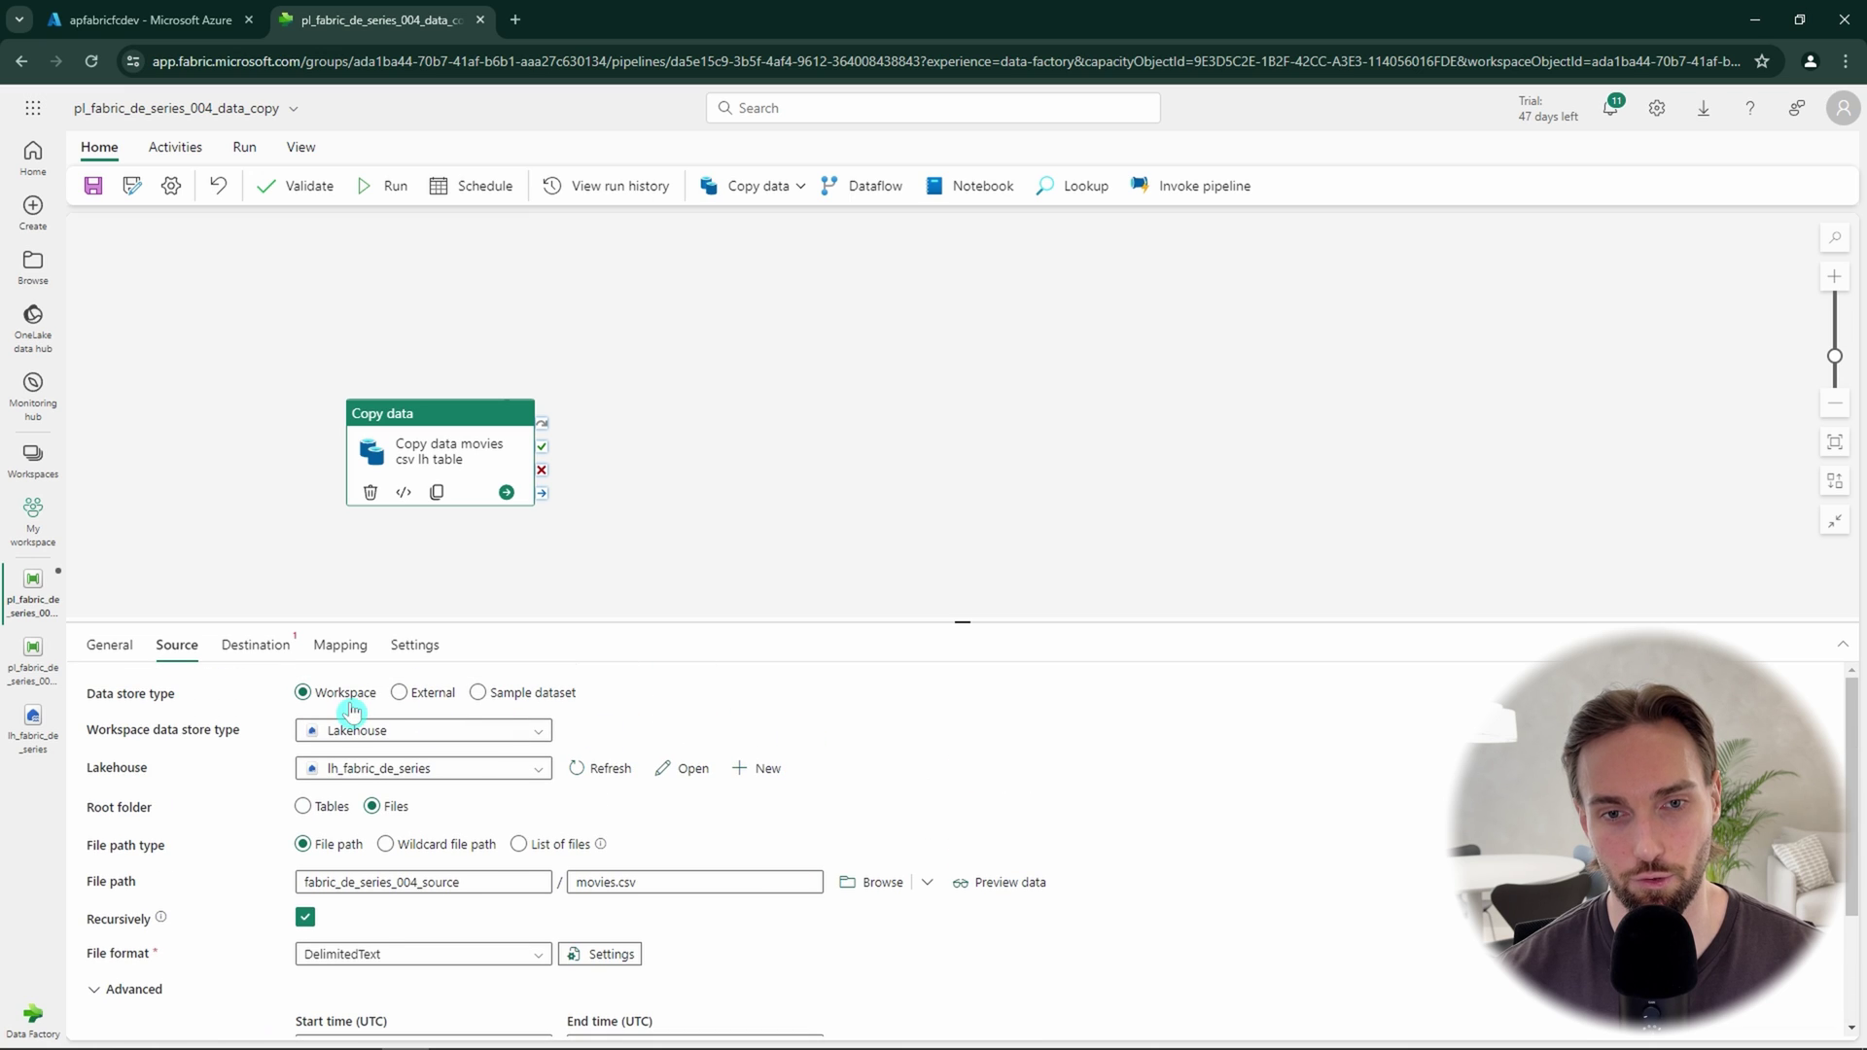
pyautogui.click(996, 887)
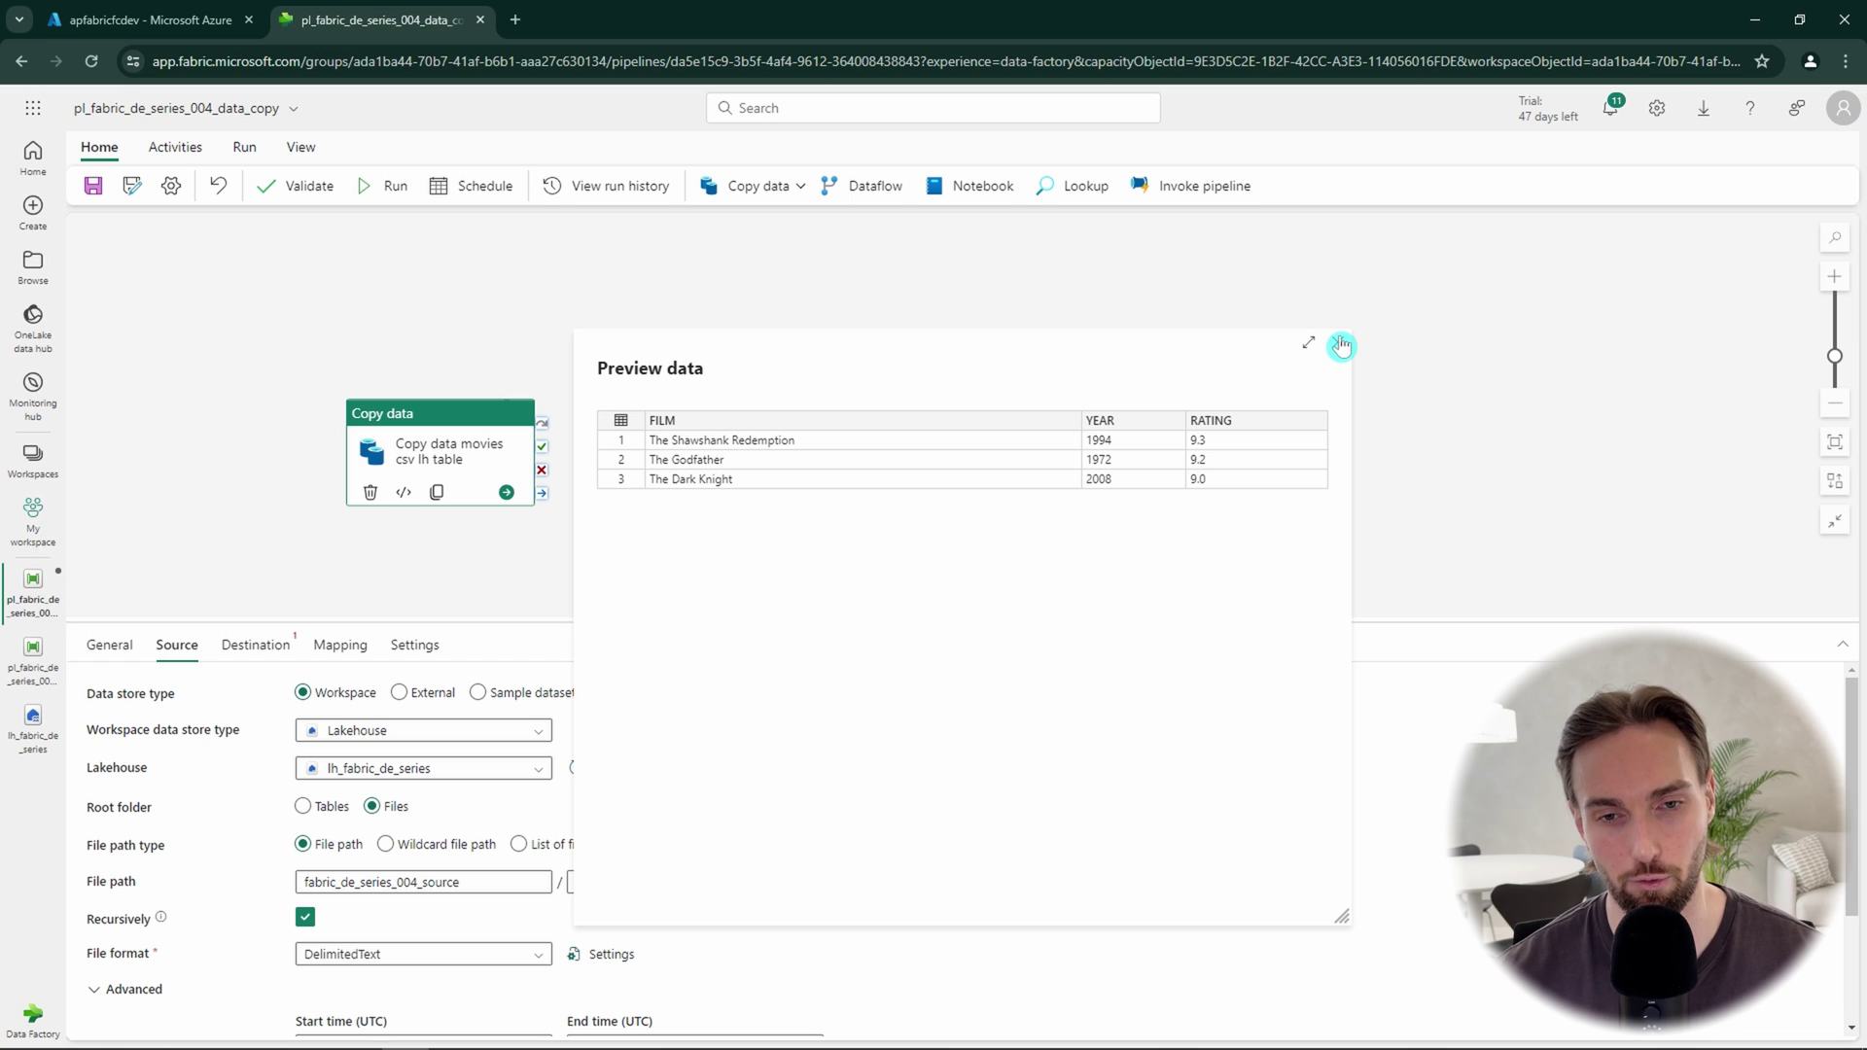
pyautogui.click(1341, 347)
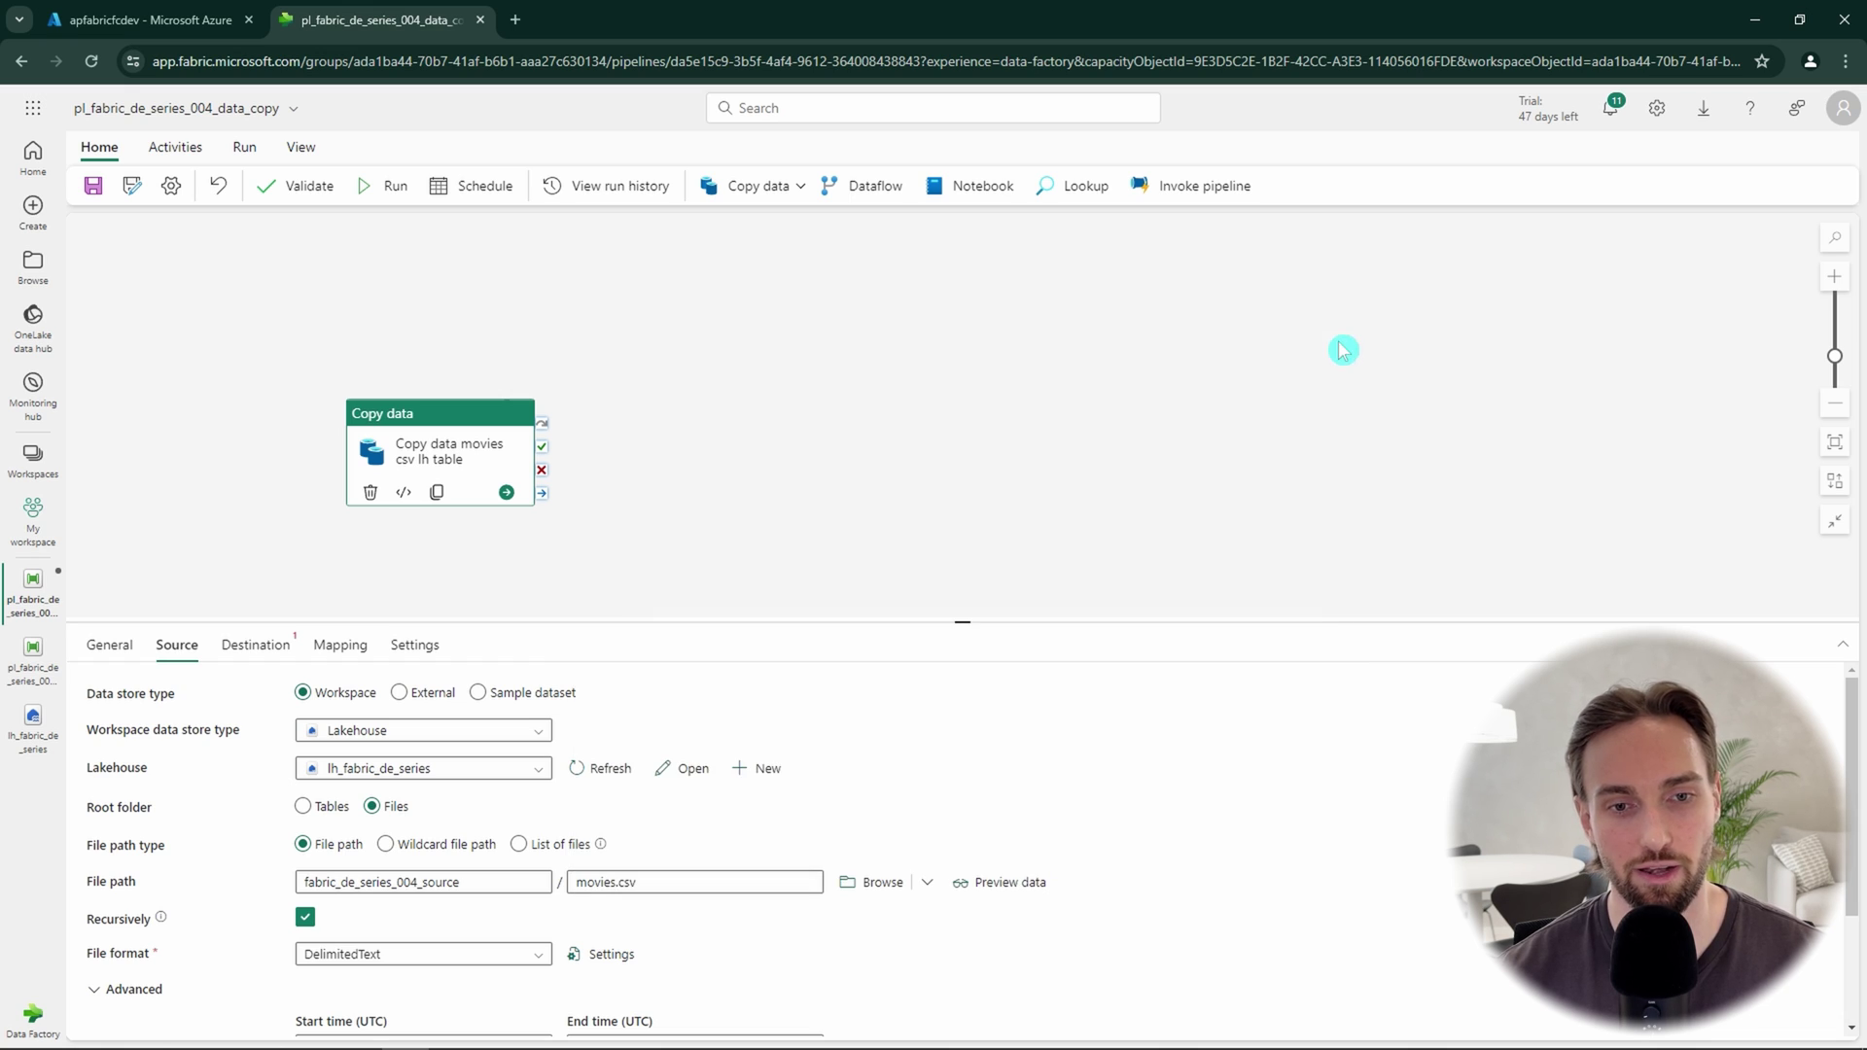
# Step: Set the copy destination to the lh_fabric_de_series lakehouse's Tables, table movies, with Overwrite
pyautogui.click(247, 658)
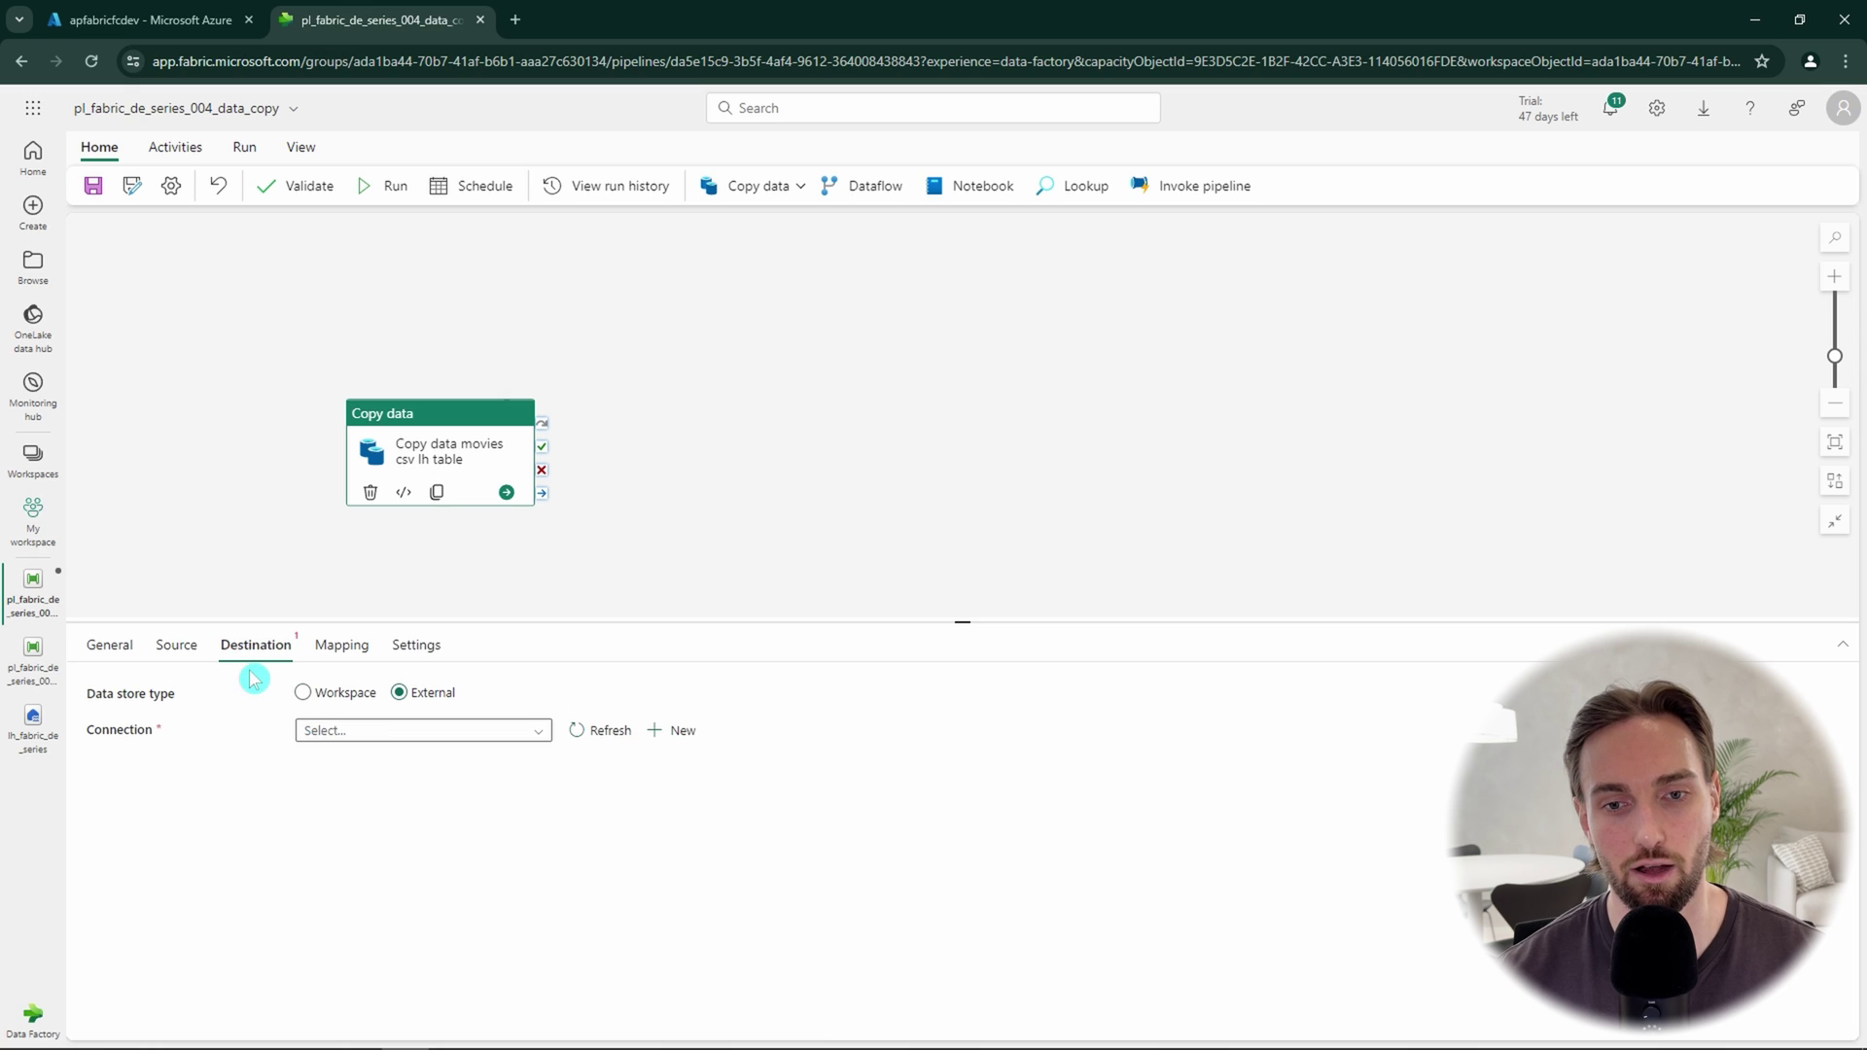
pyautogui.click(304, 692)
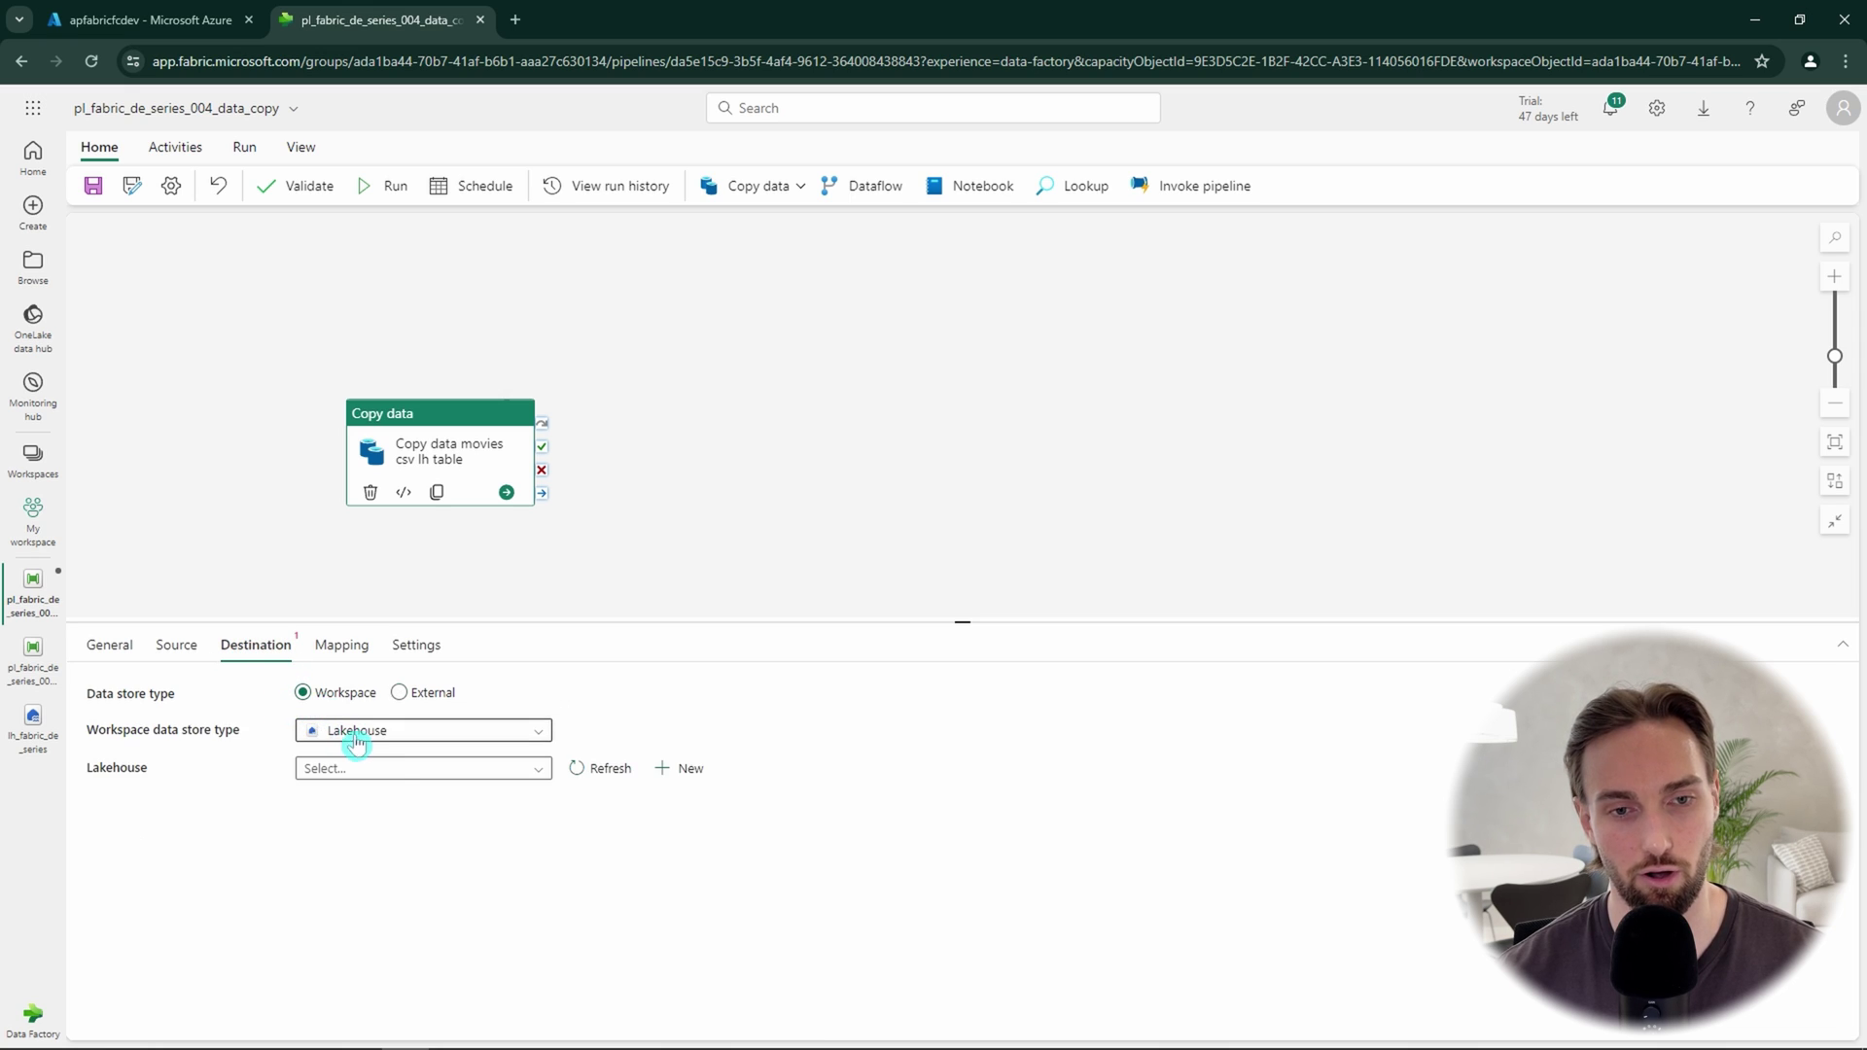
pyautogui.click(390, 781)
pyautogui.click(442, 893)
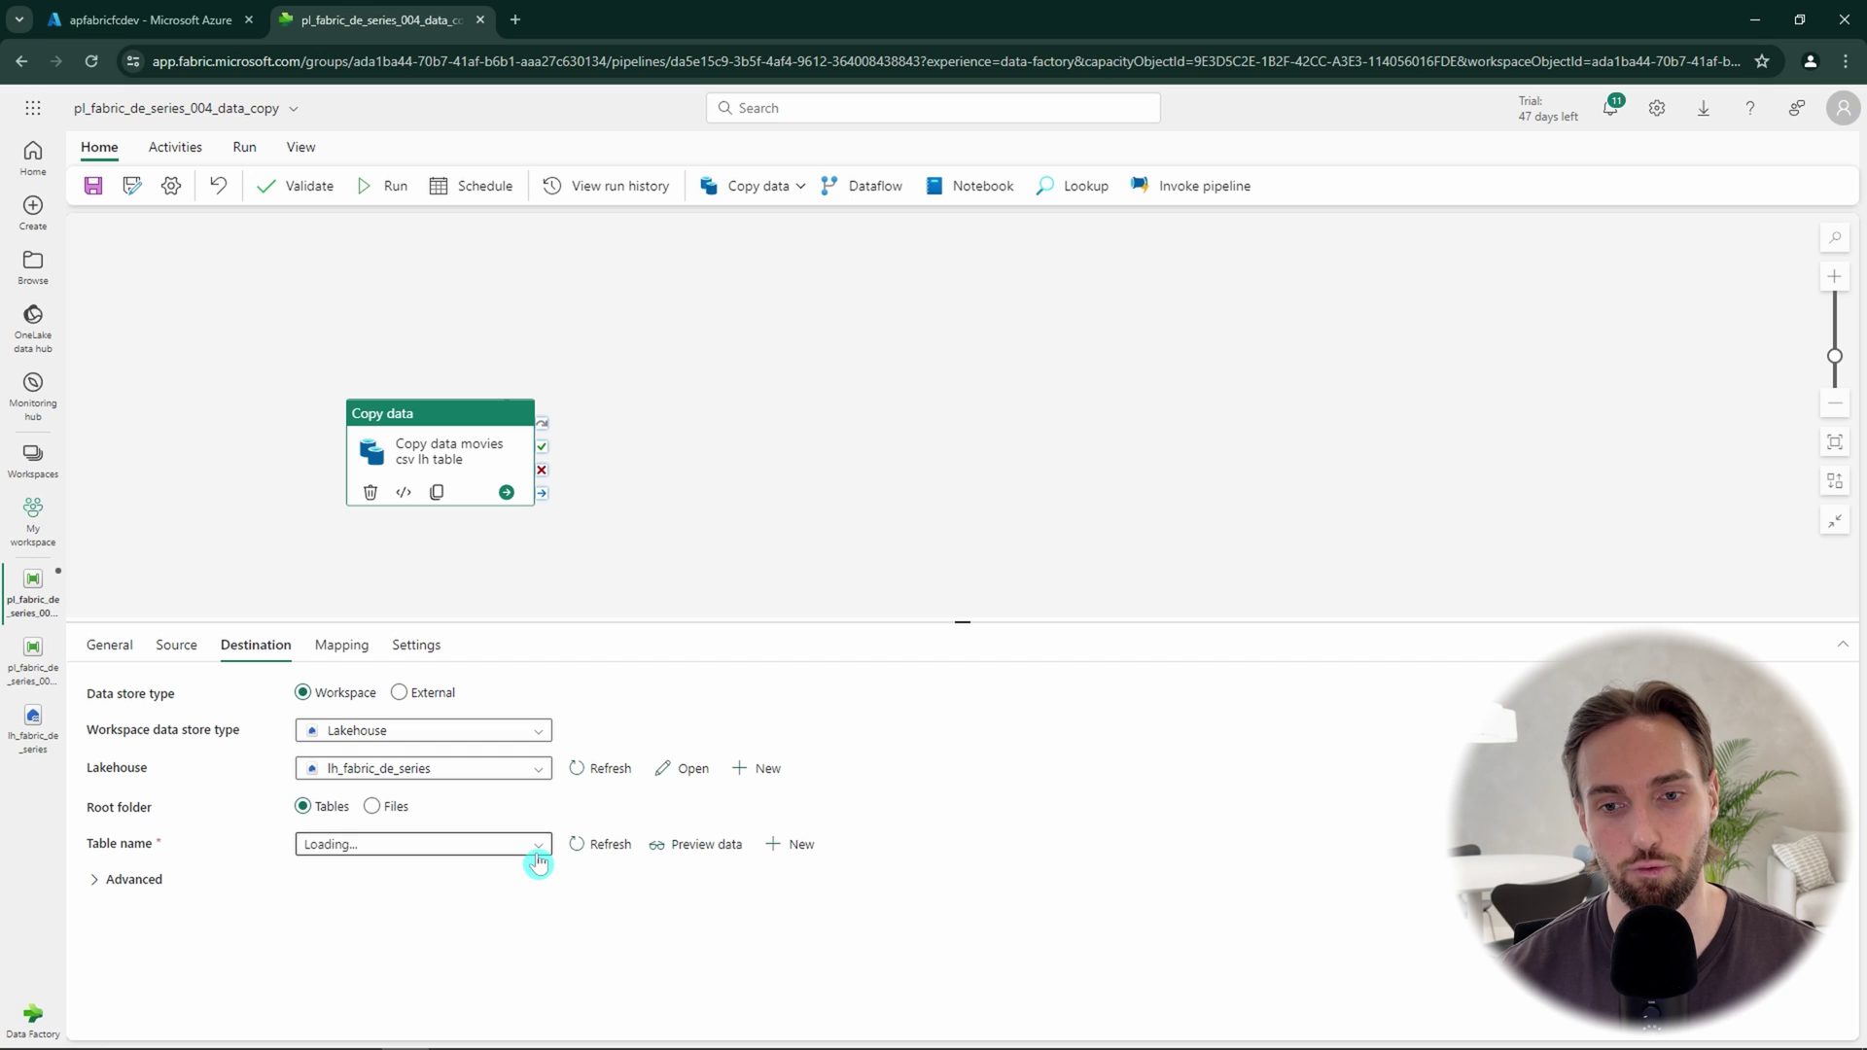
pyautogui.click(449, 844)
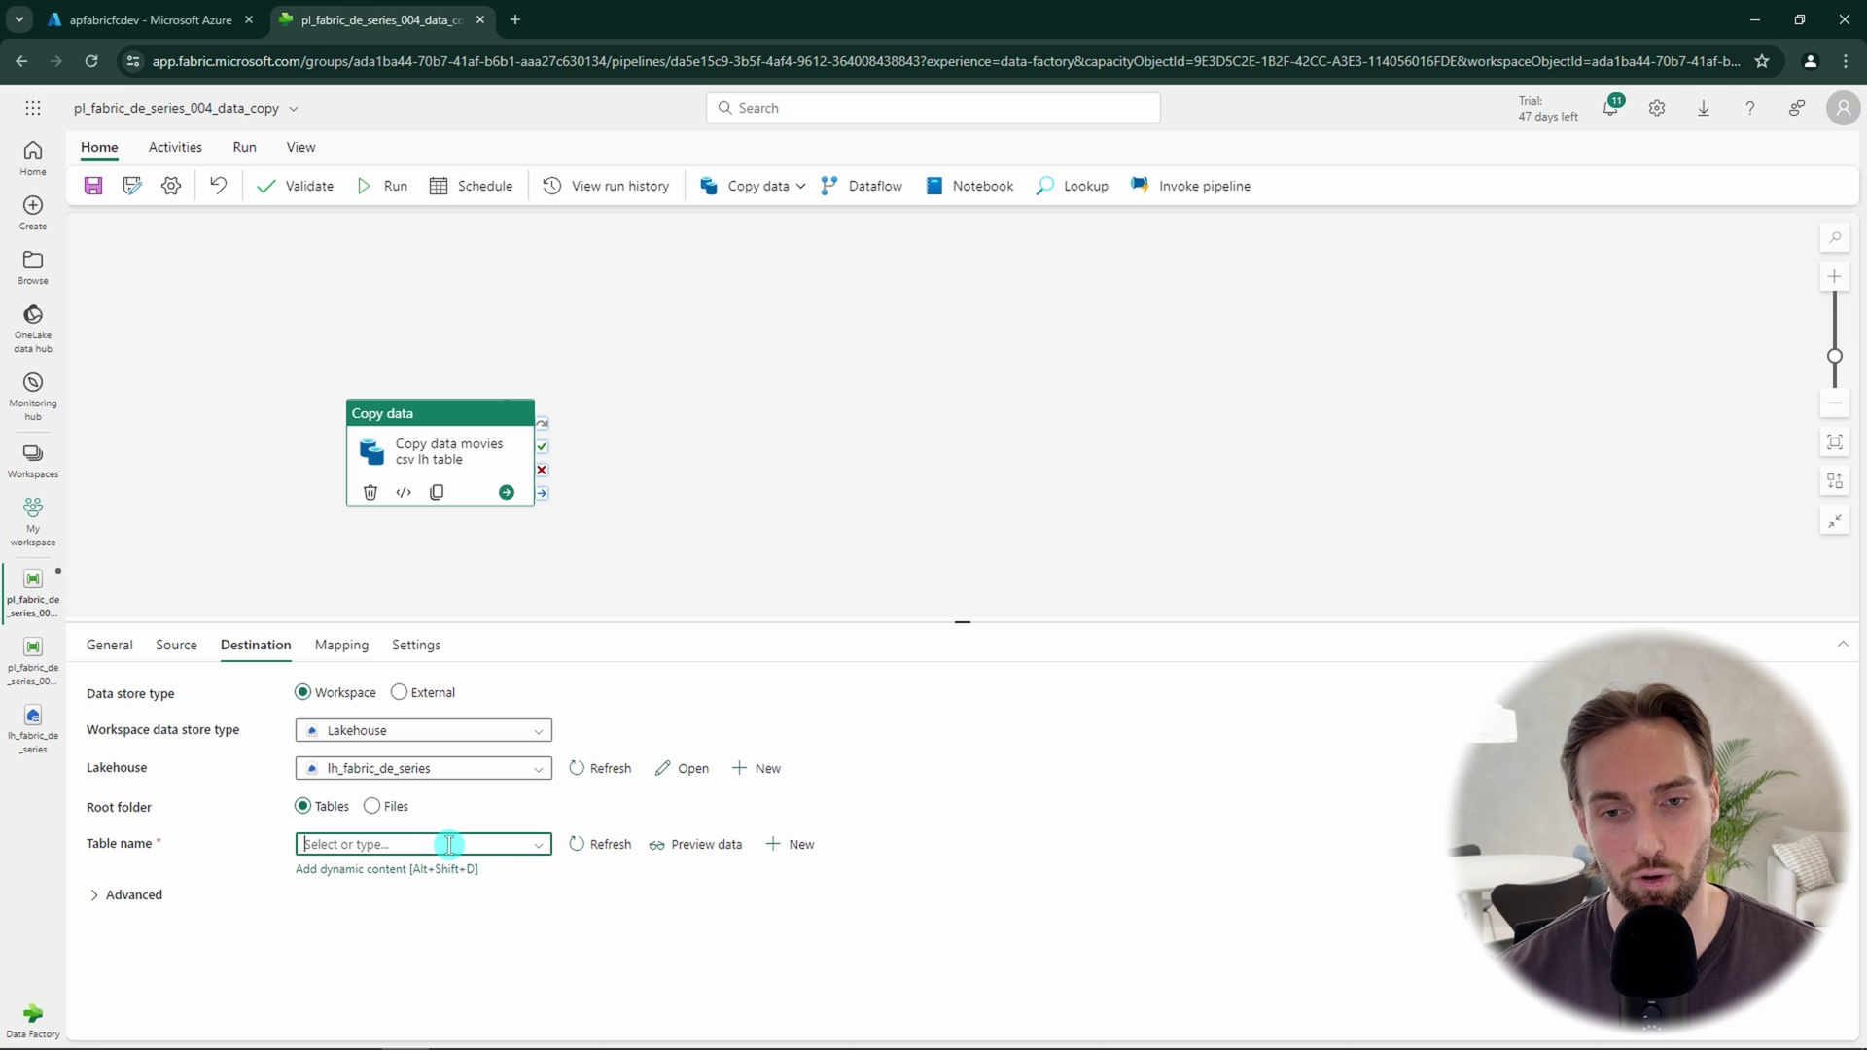
pyautogui.write('movies')
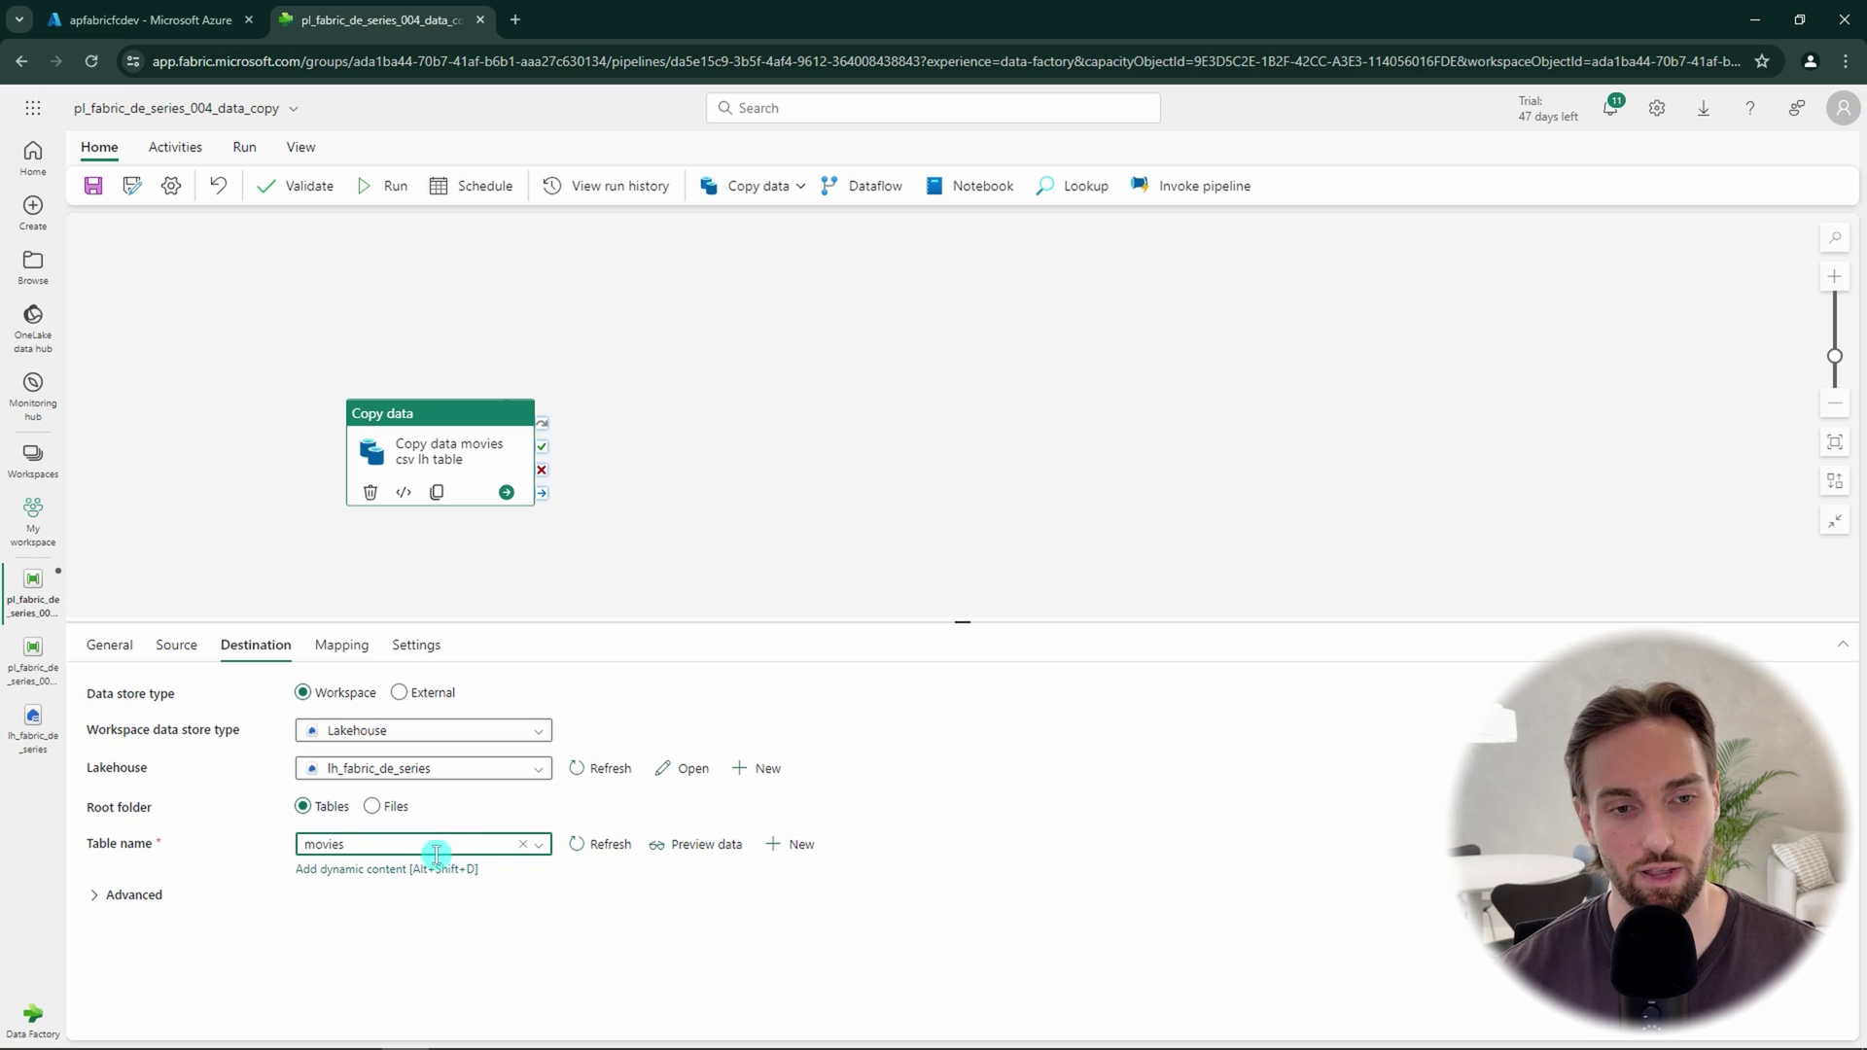
pyautogui.click(633, 896)
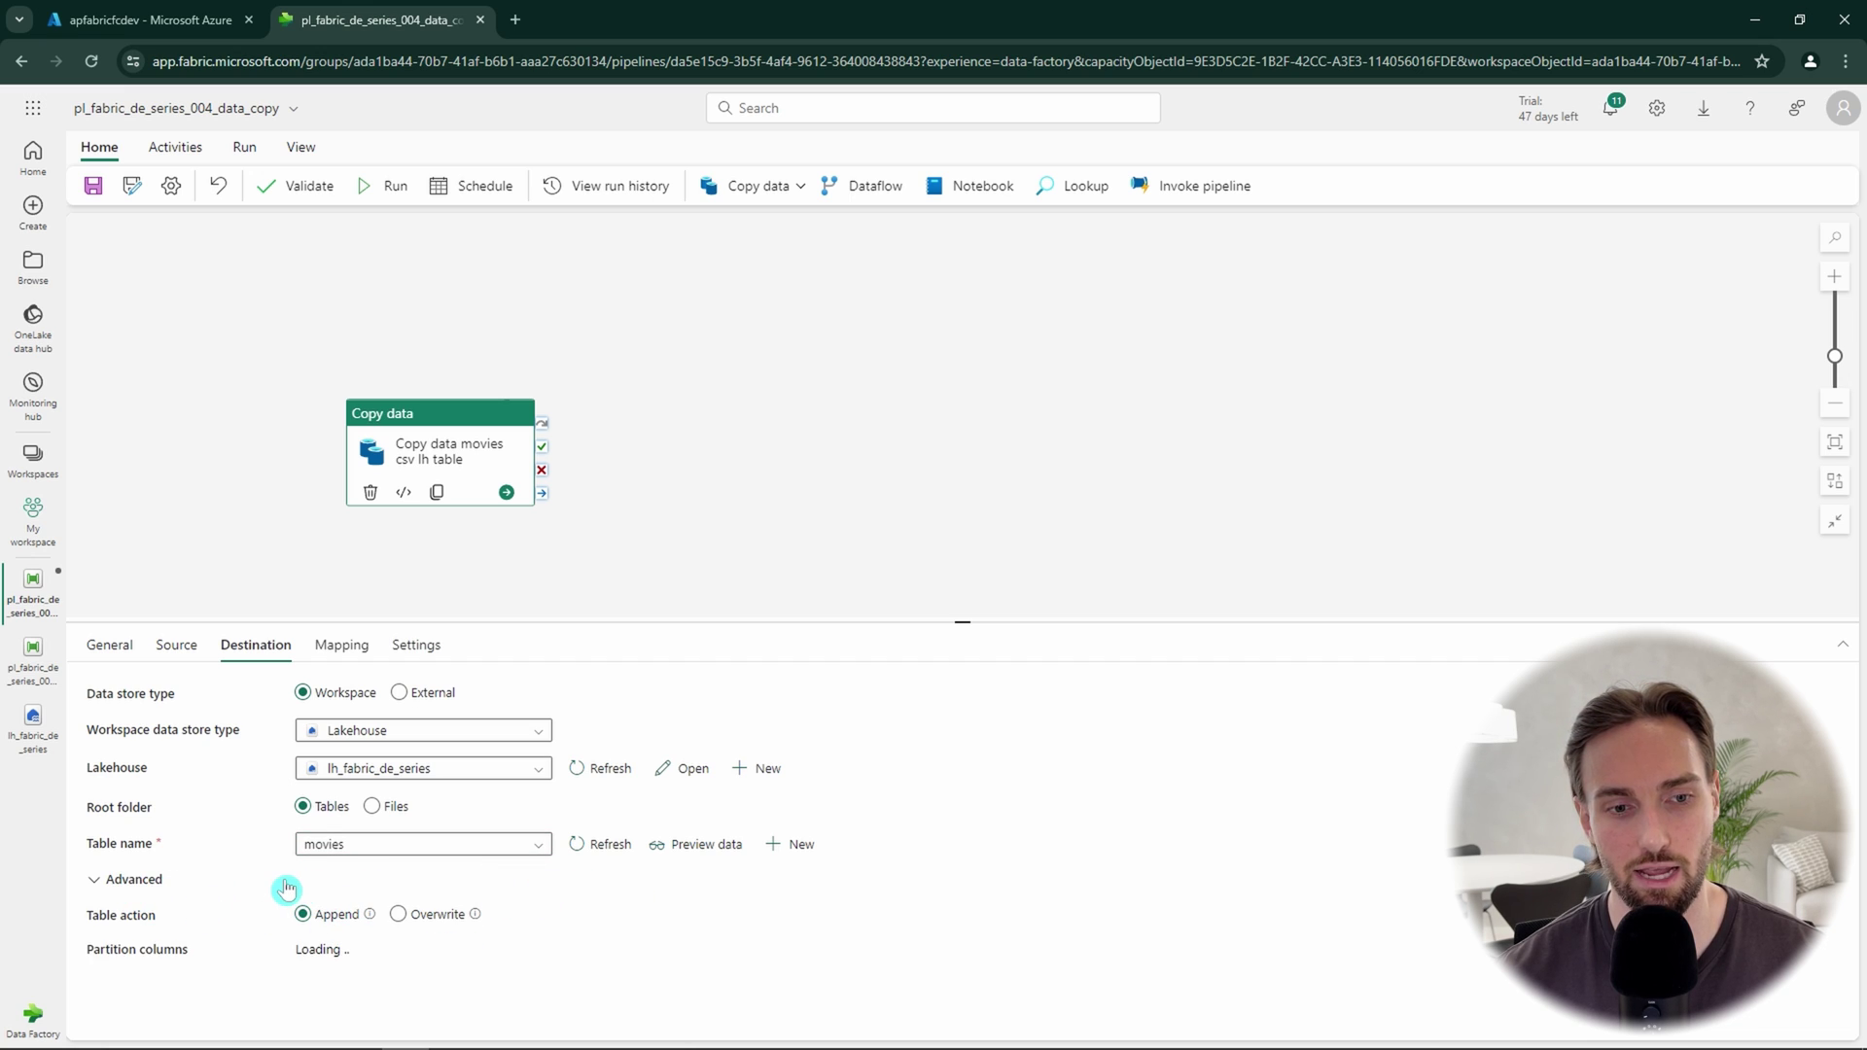
pyautogui.click(397, 914)
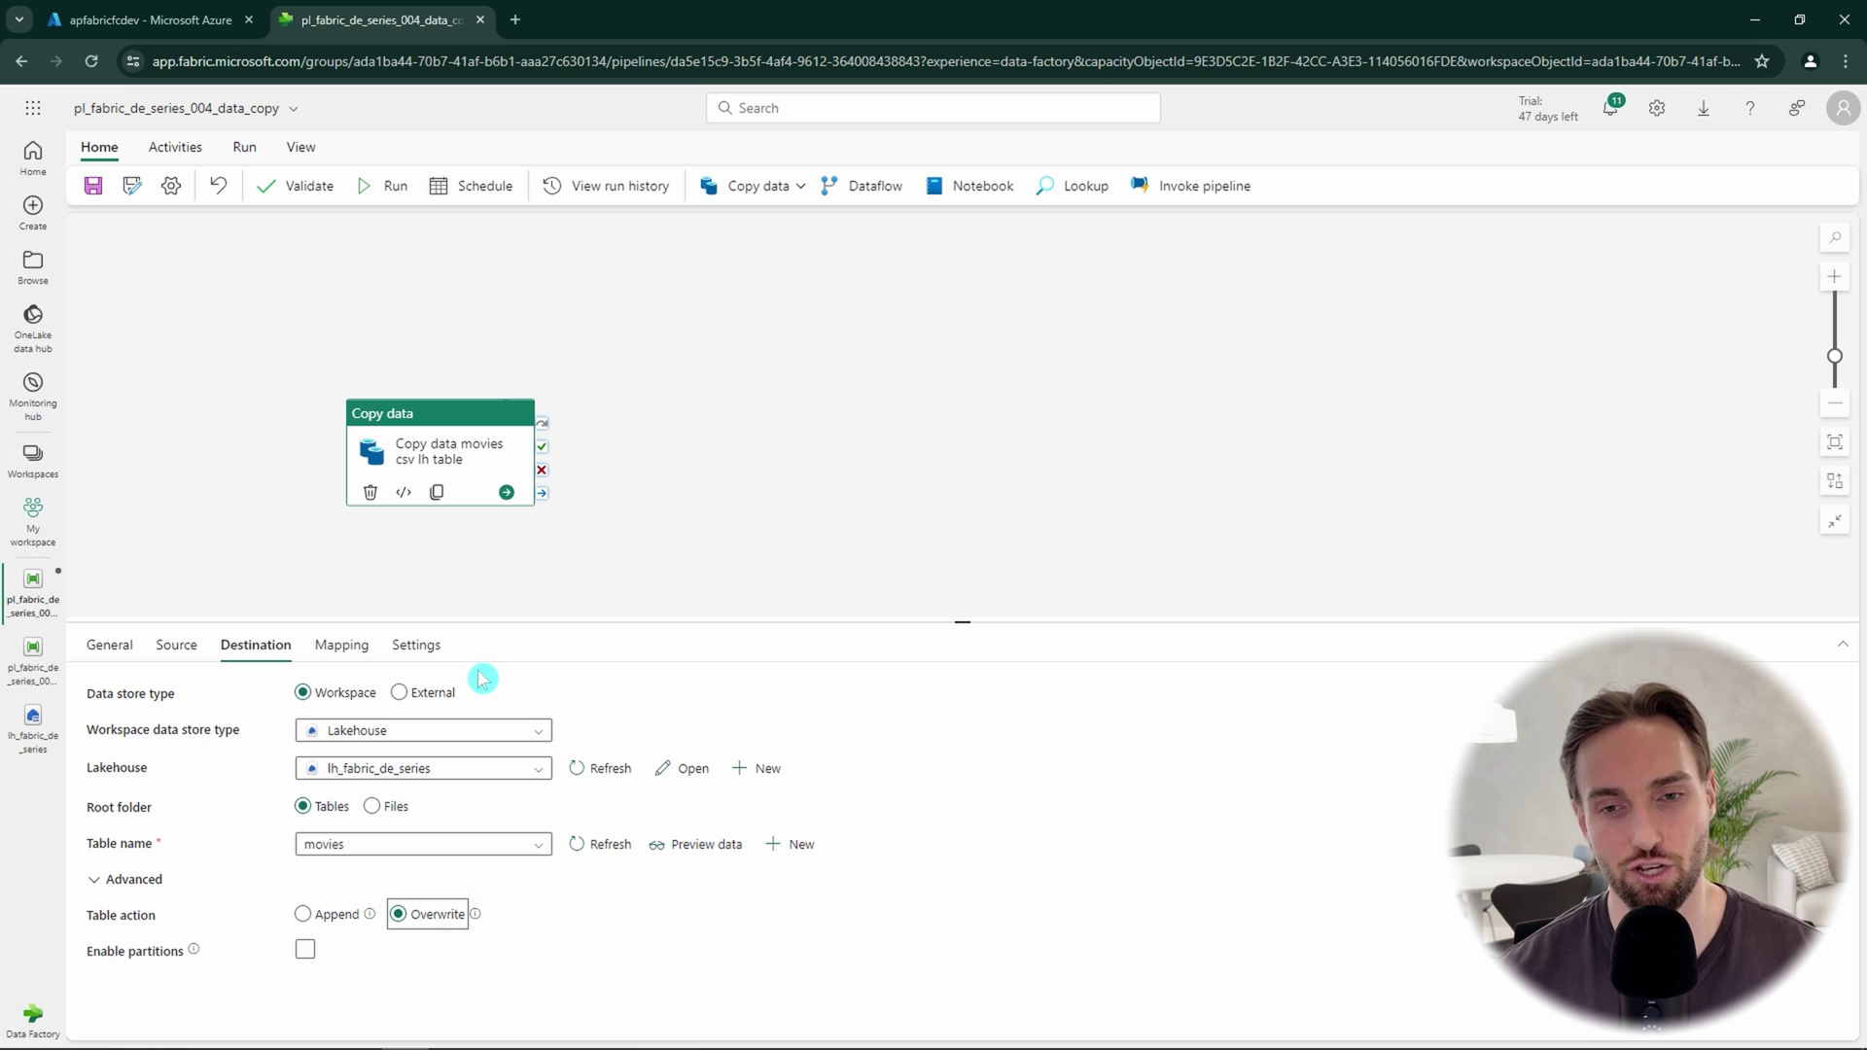
# Step: Import the FILM, YEAR and RATING column mapping and change RATING's destination type to float
pyautogui.click(338, 655)
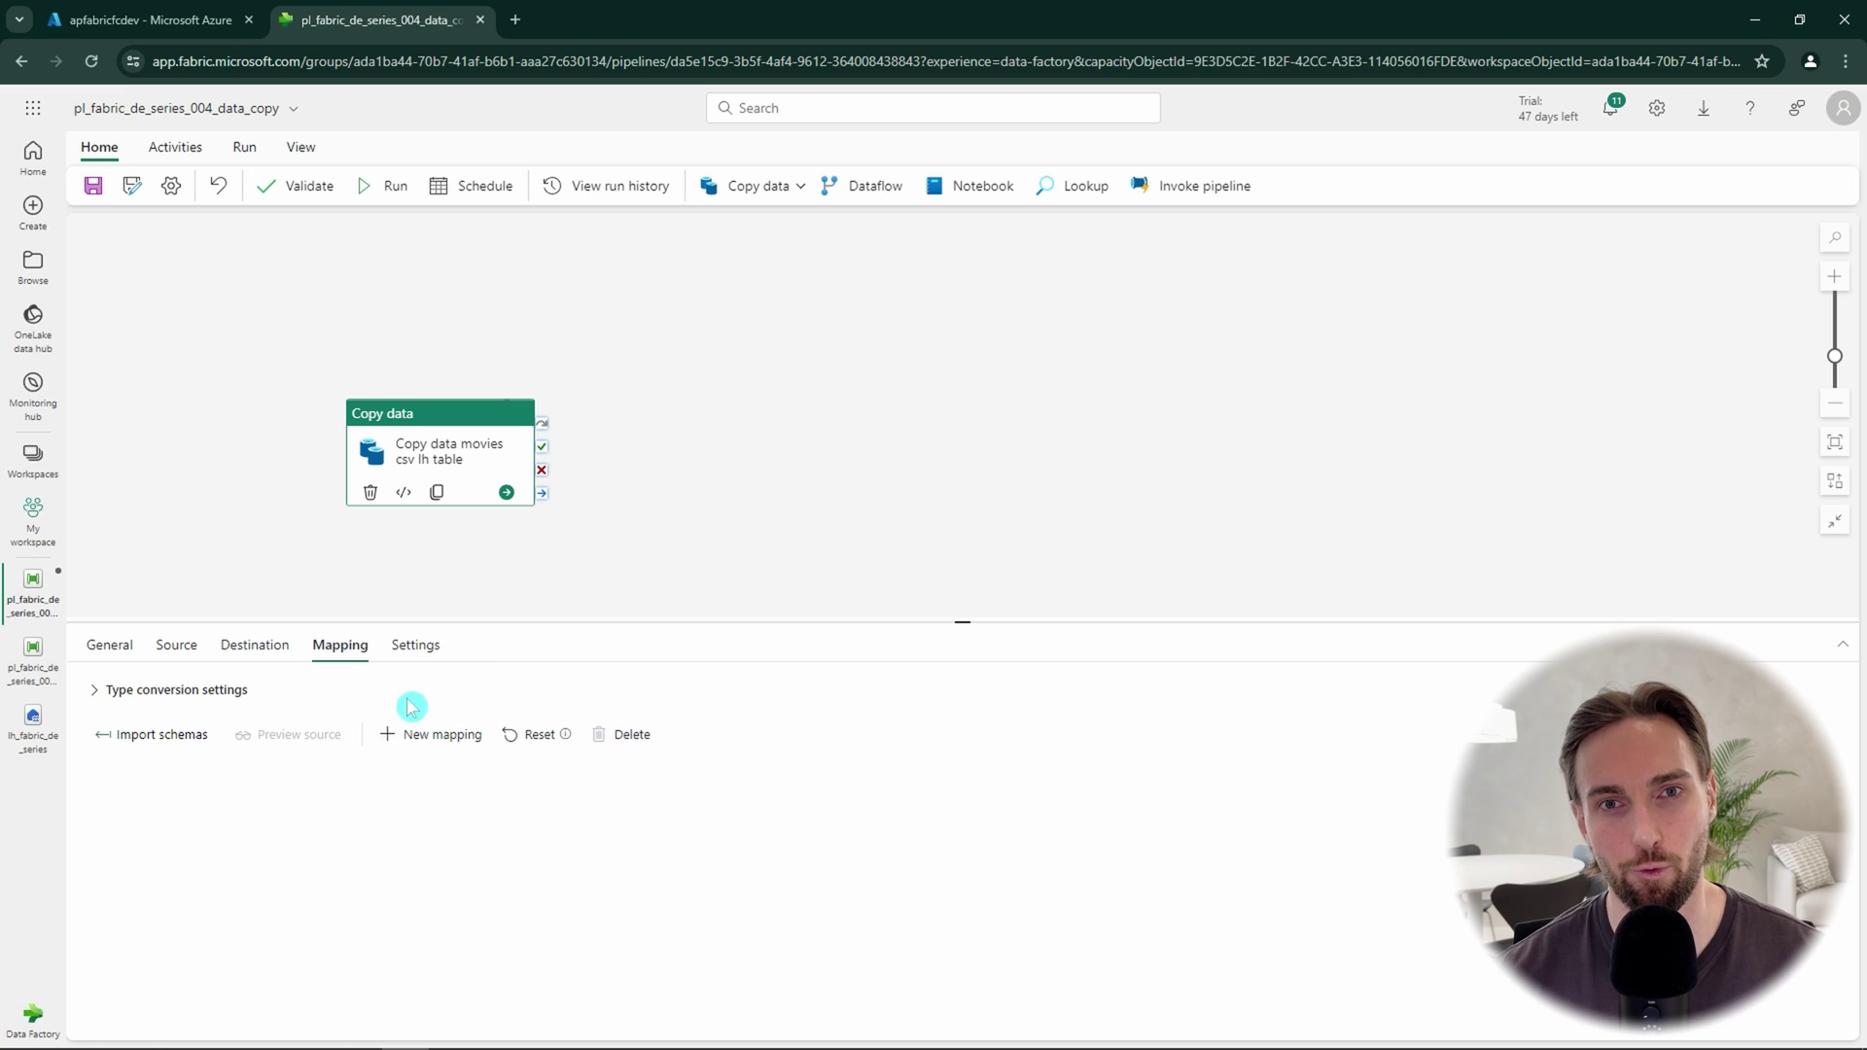
pyautogui.click(166, 742)
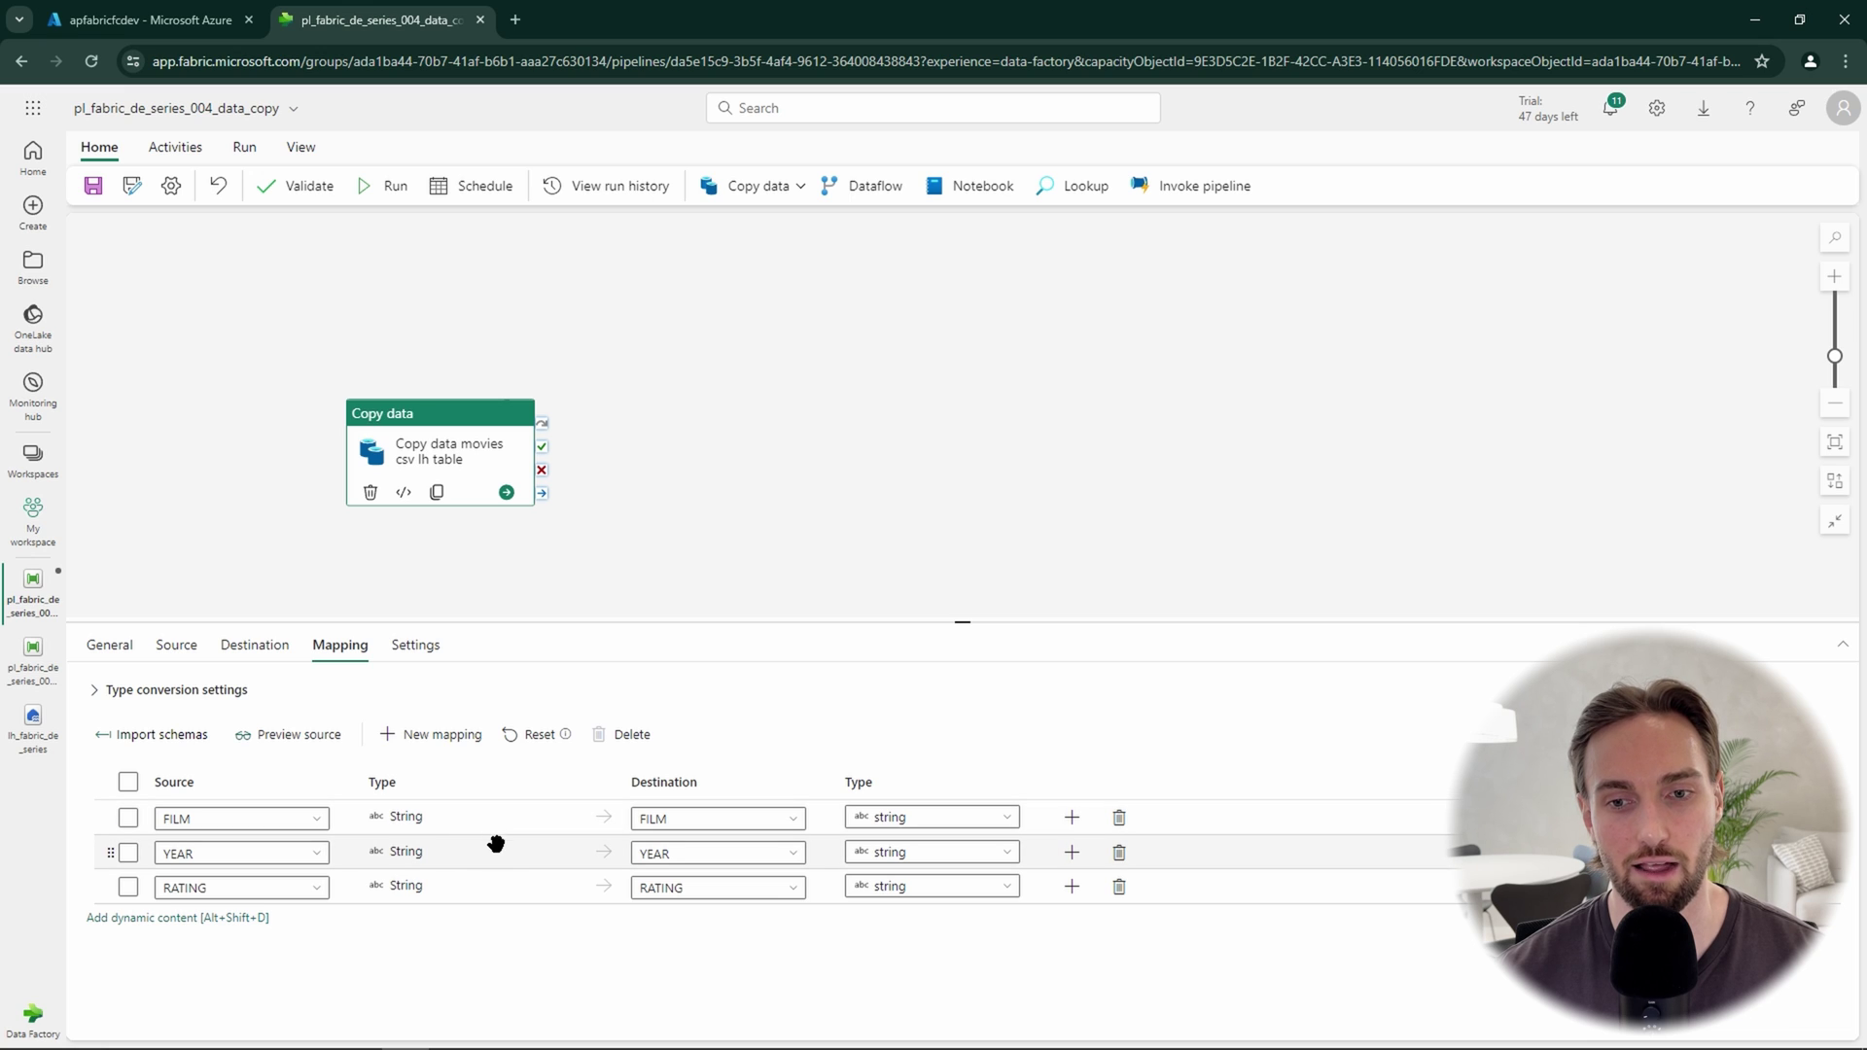
pyautogui.click(571, 925)
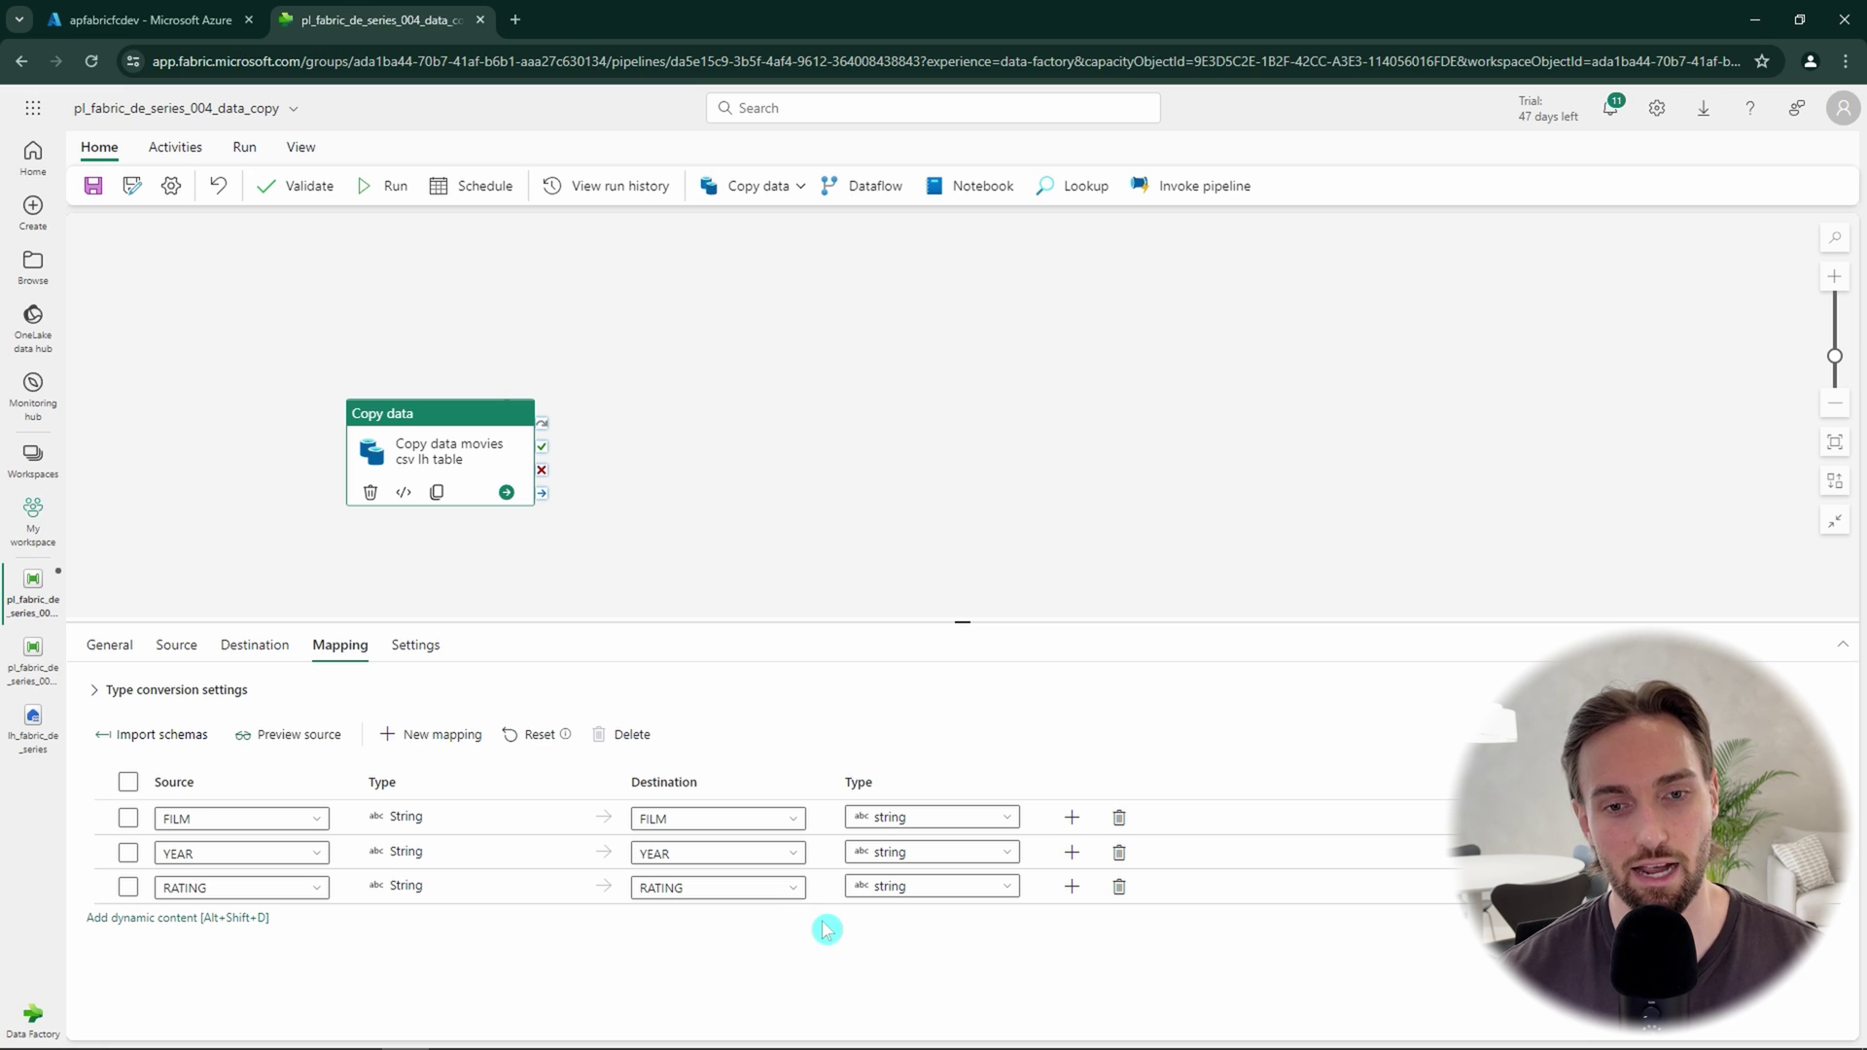
pyautogui.click(1007, 889)
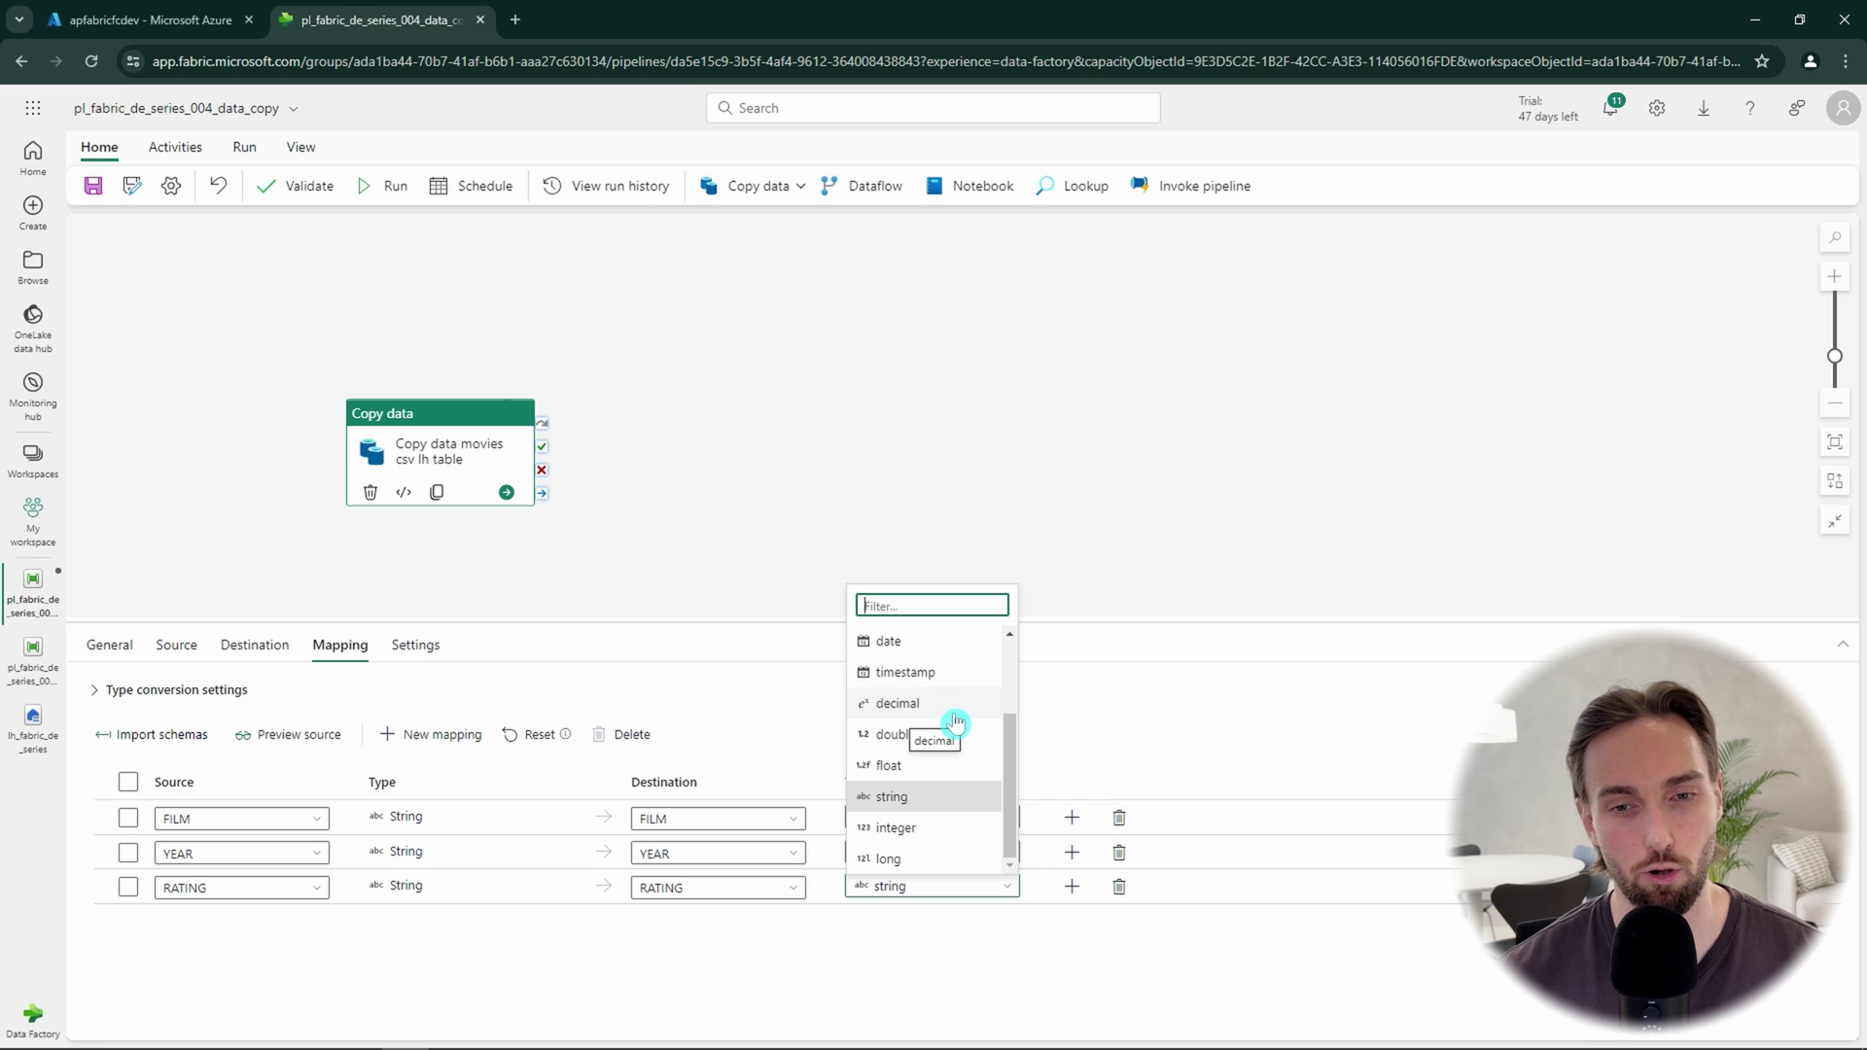
pyautogui.click(927, 768)
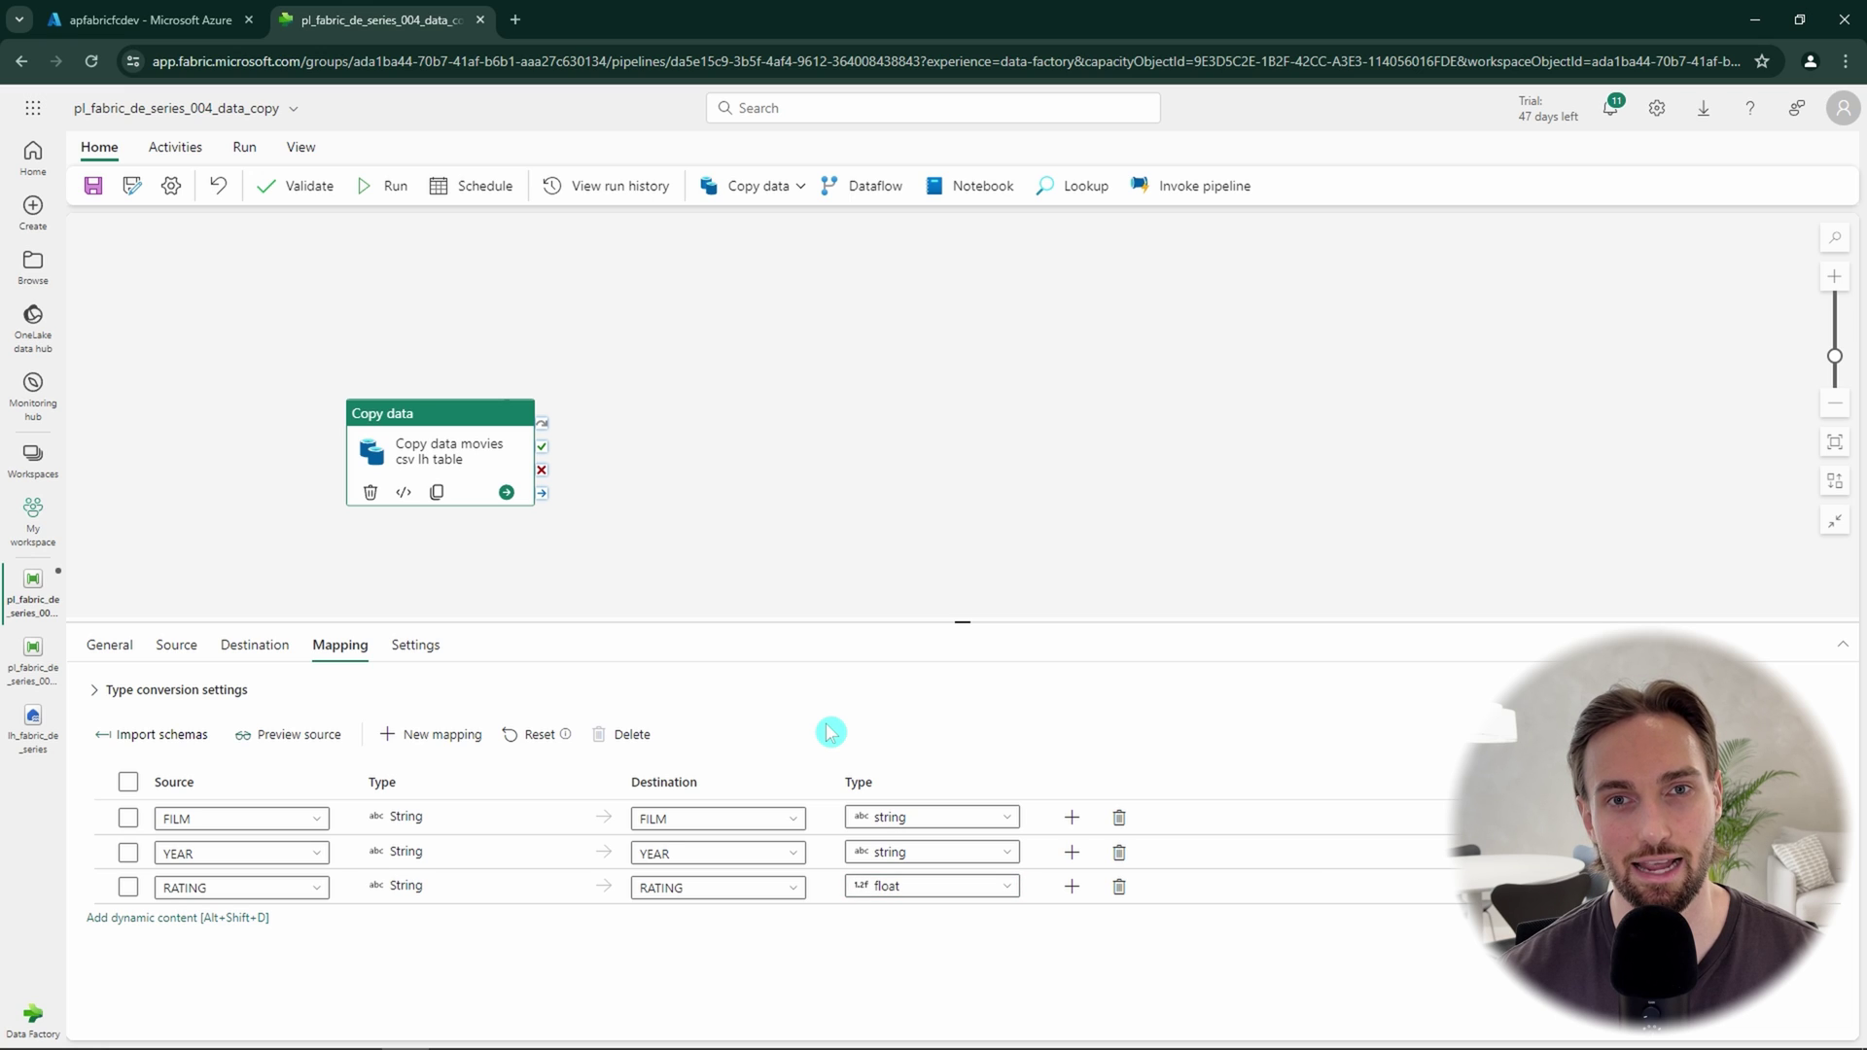
# Step: Validate the pipeline, then save and run it and refresh the run status
pyautogui.click(623, 544)
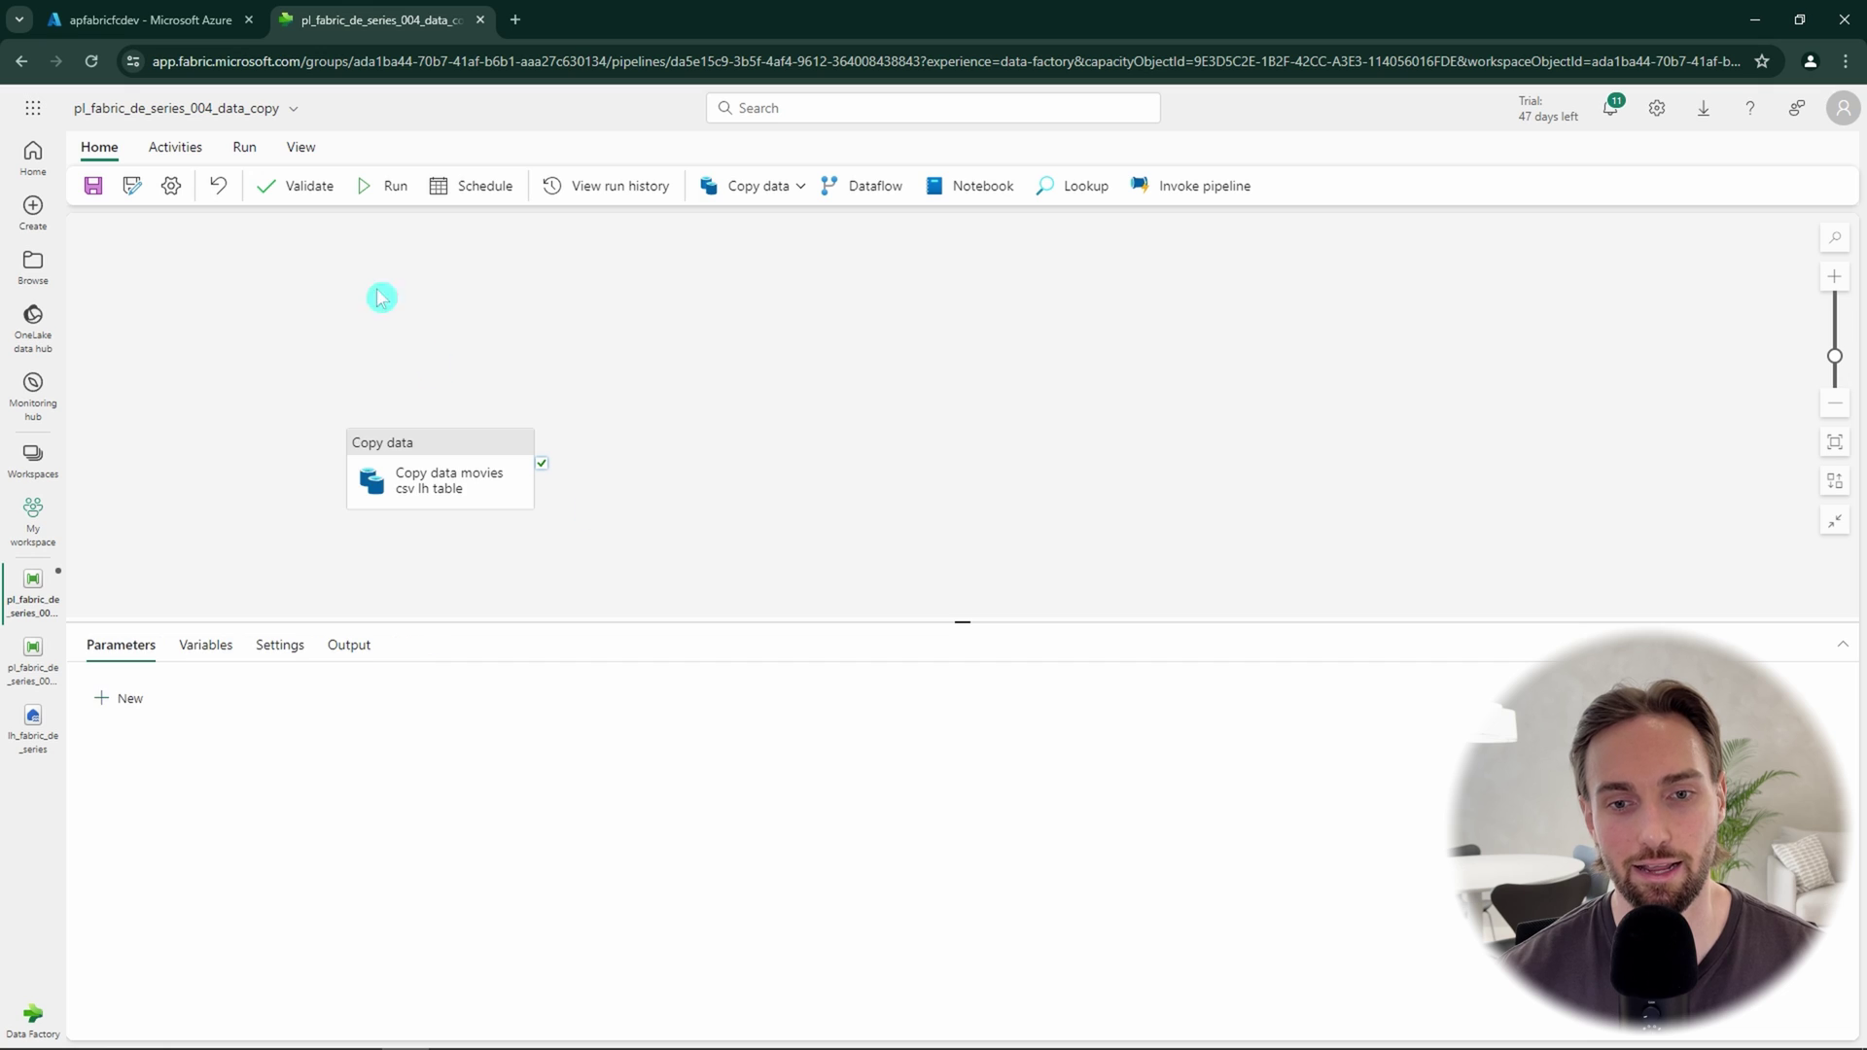
pyautogui.click(301, 186)
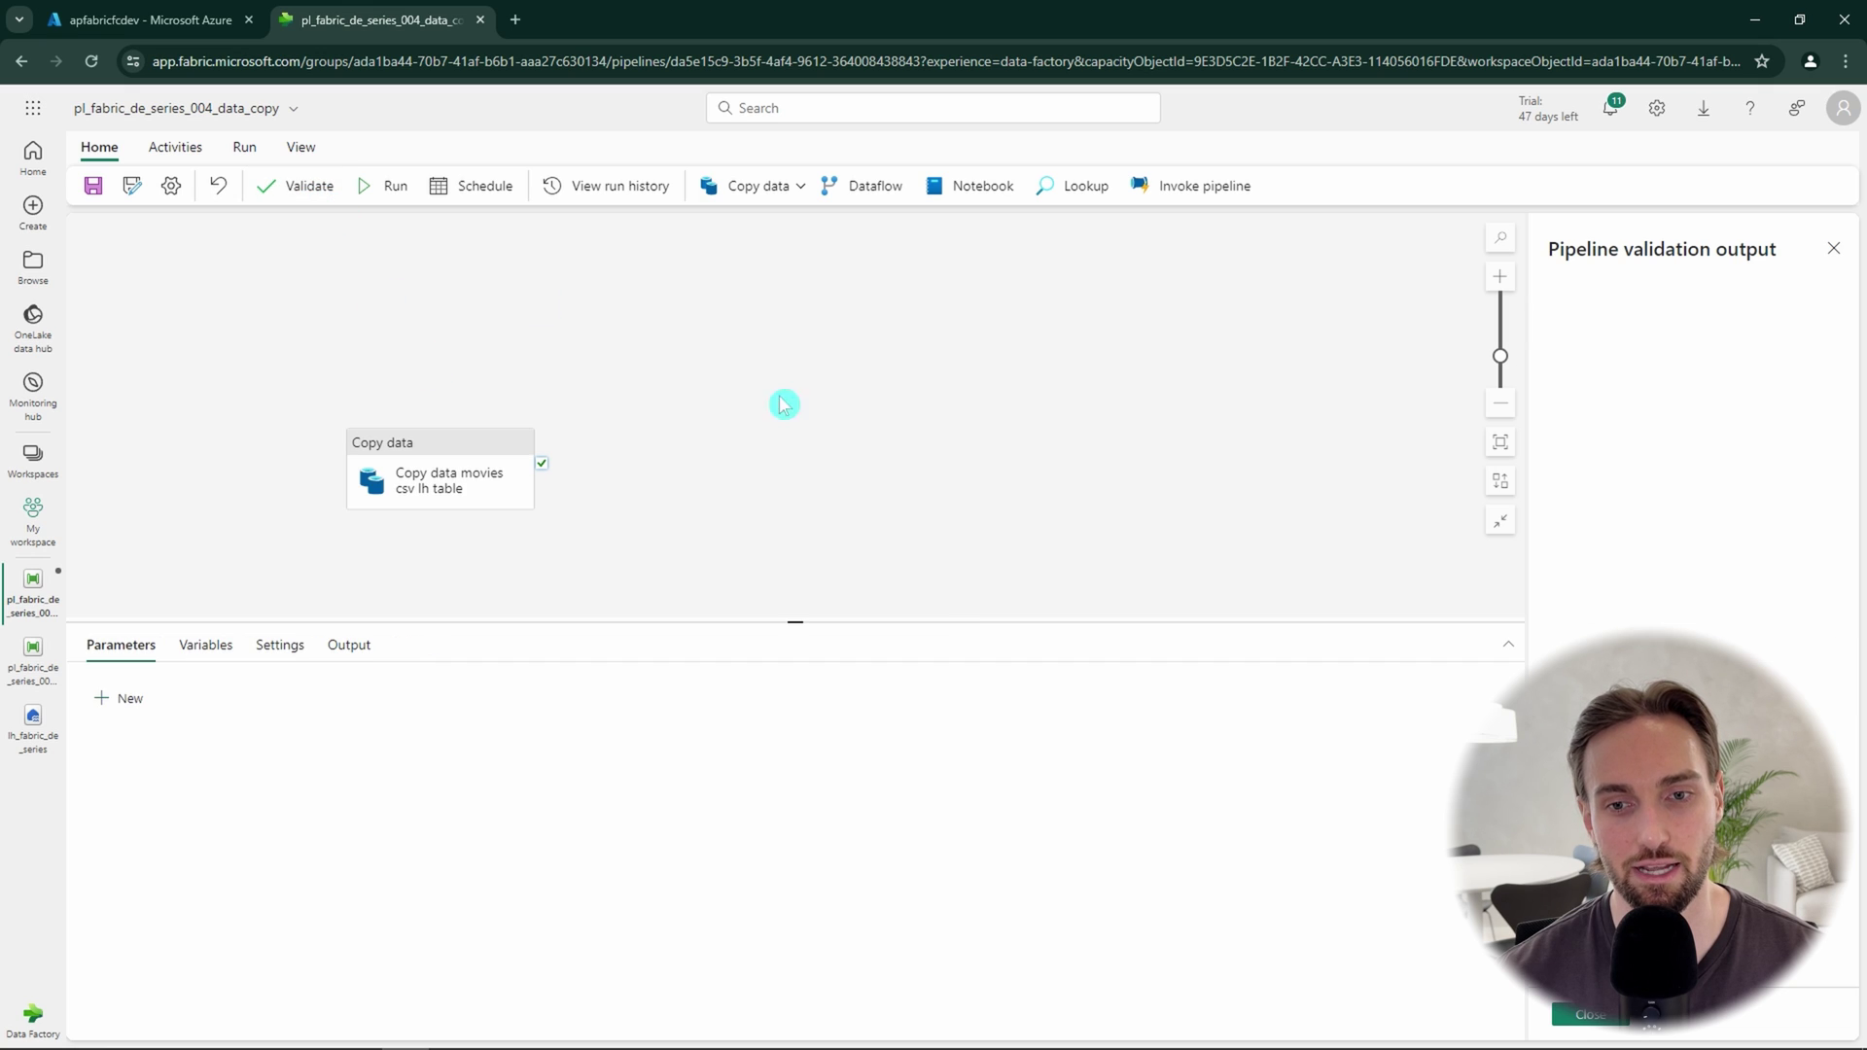
pyautogui.click(1581, 1021)
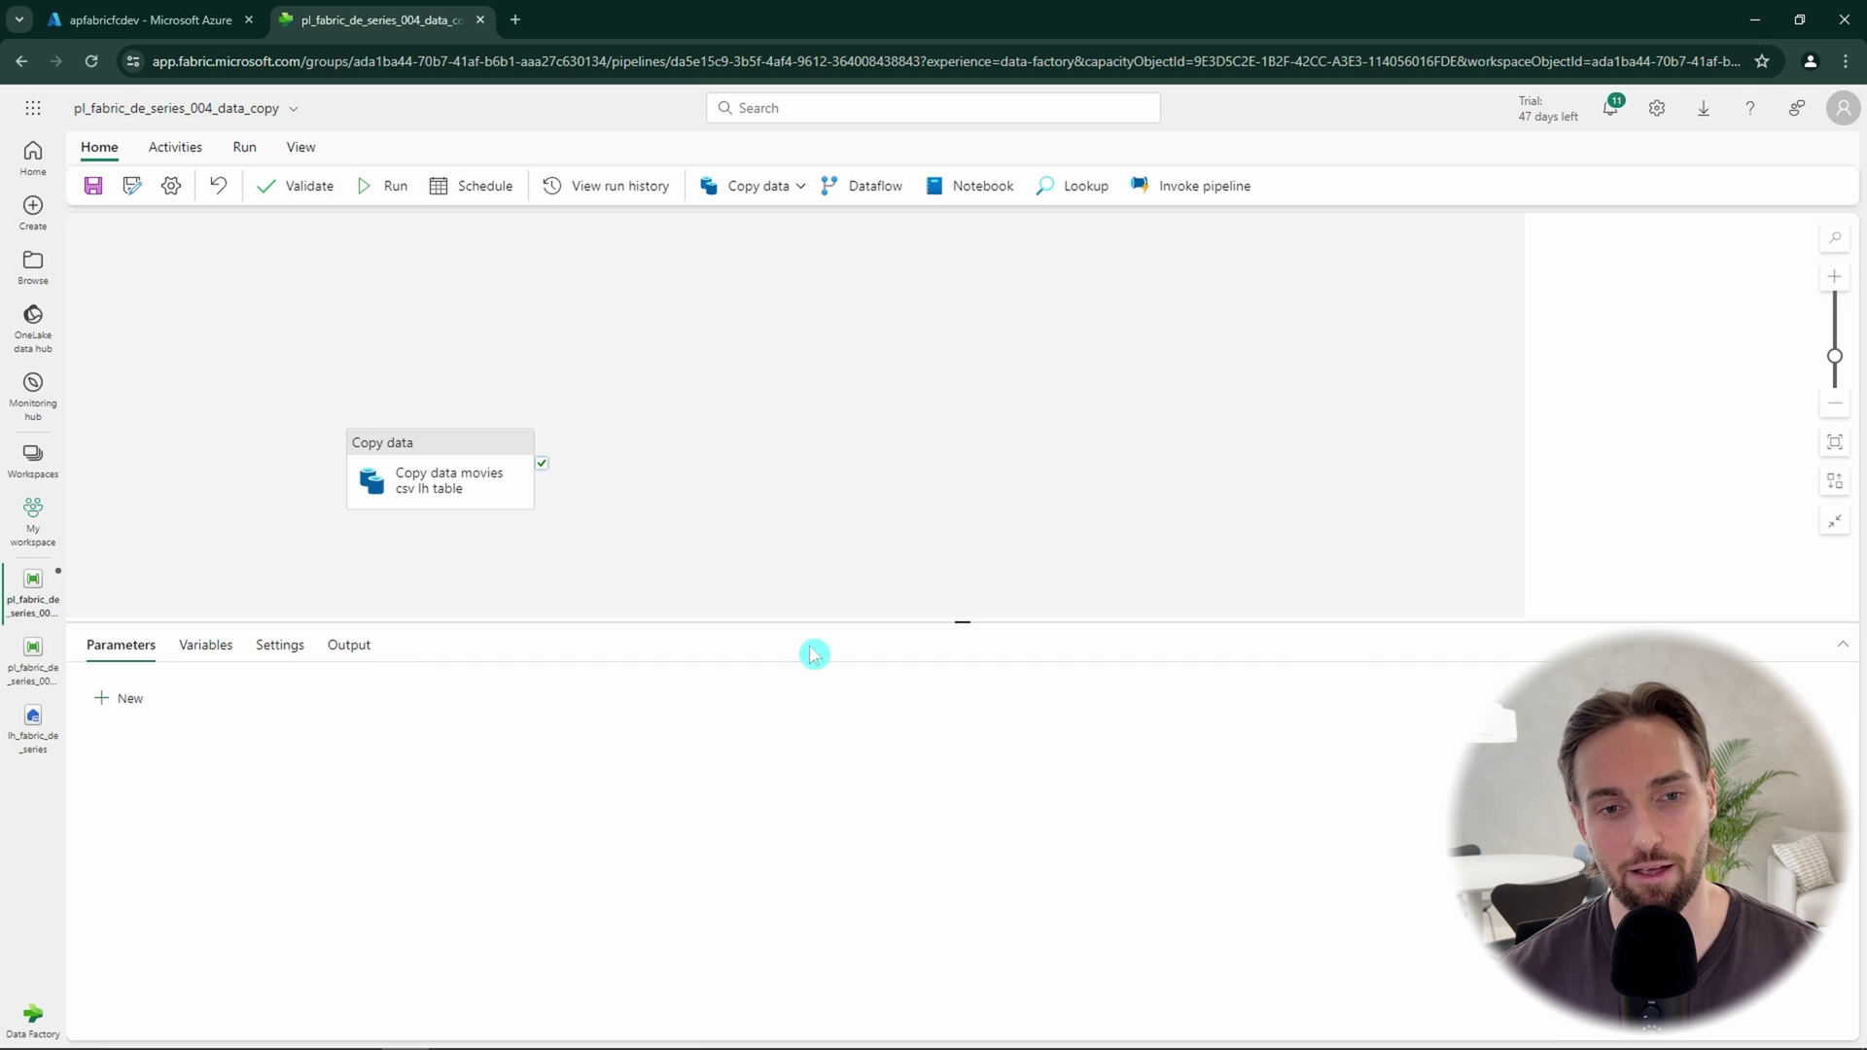
pyautogui.click(379, 187)
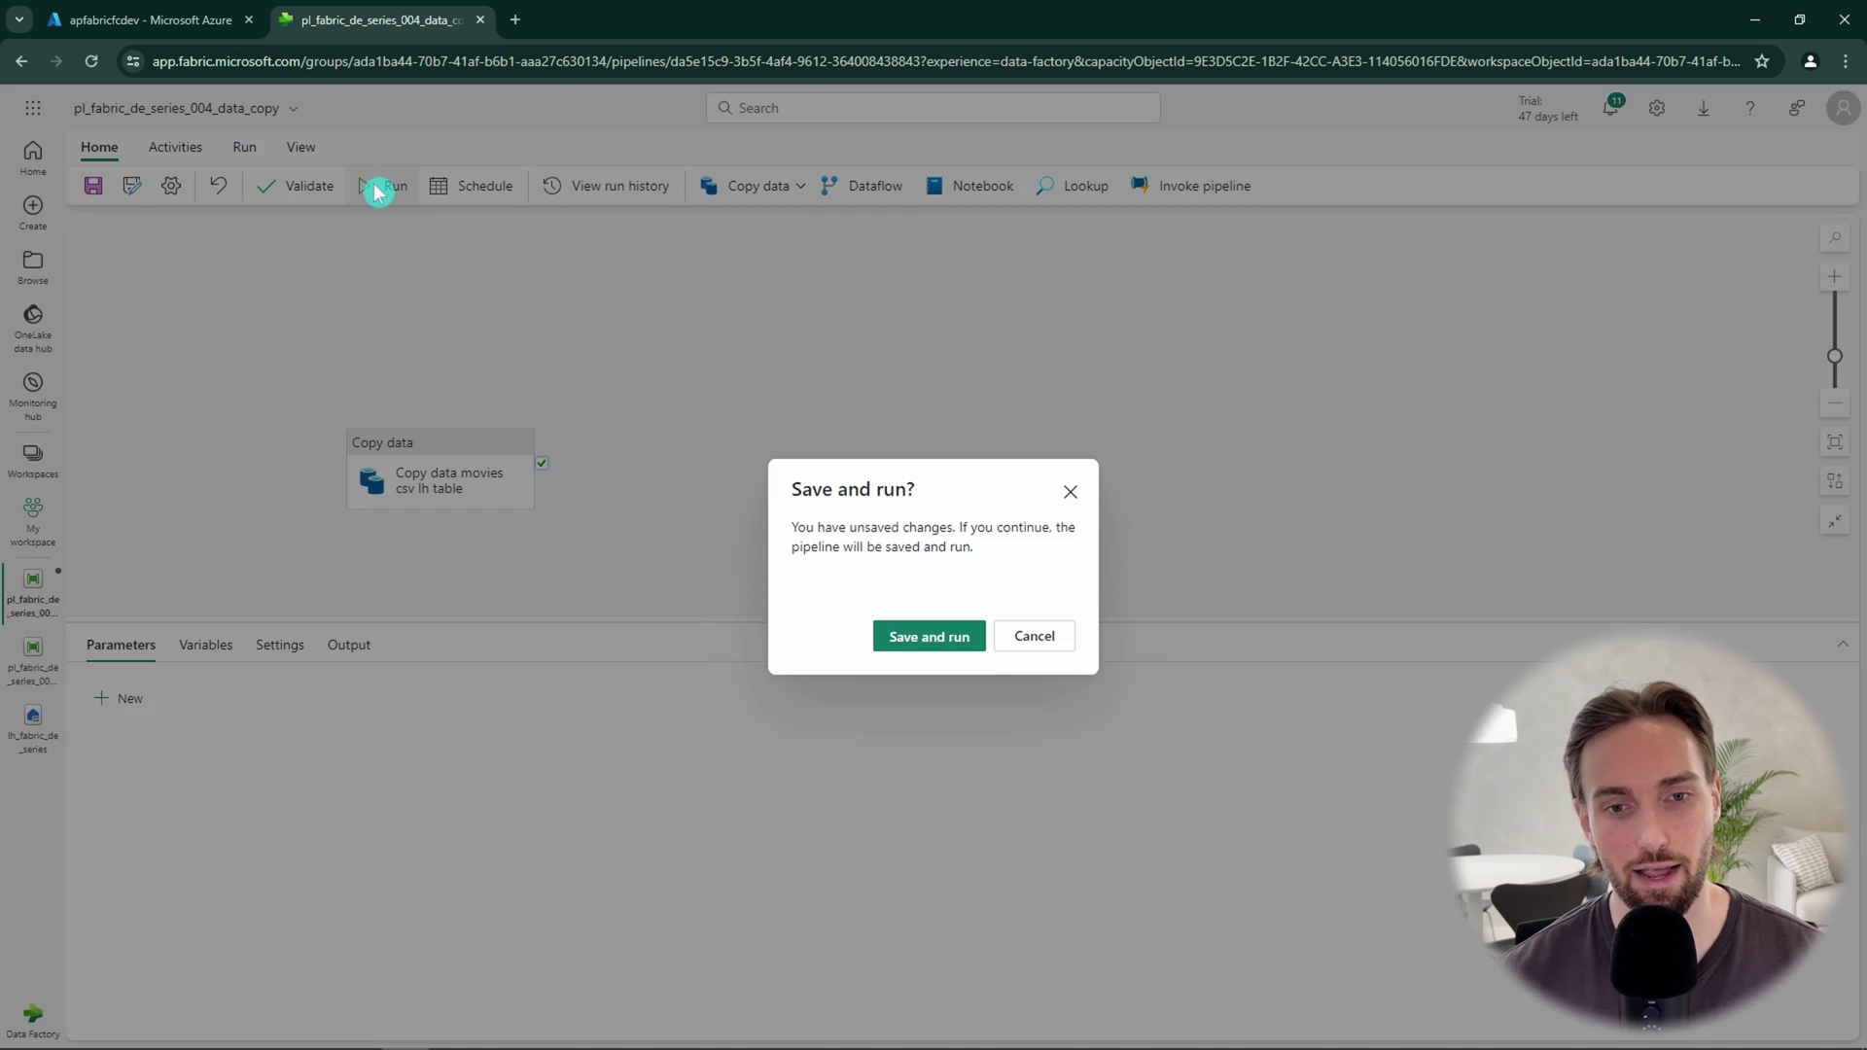
pyautogui.click(930, 638)
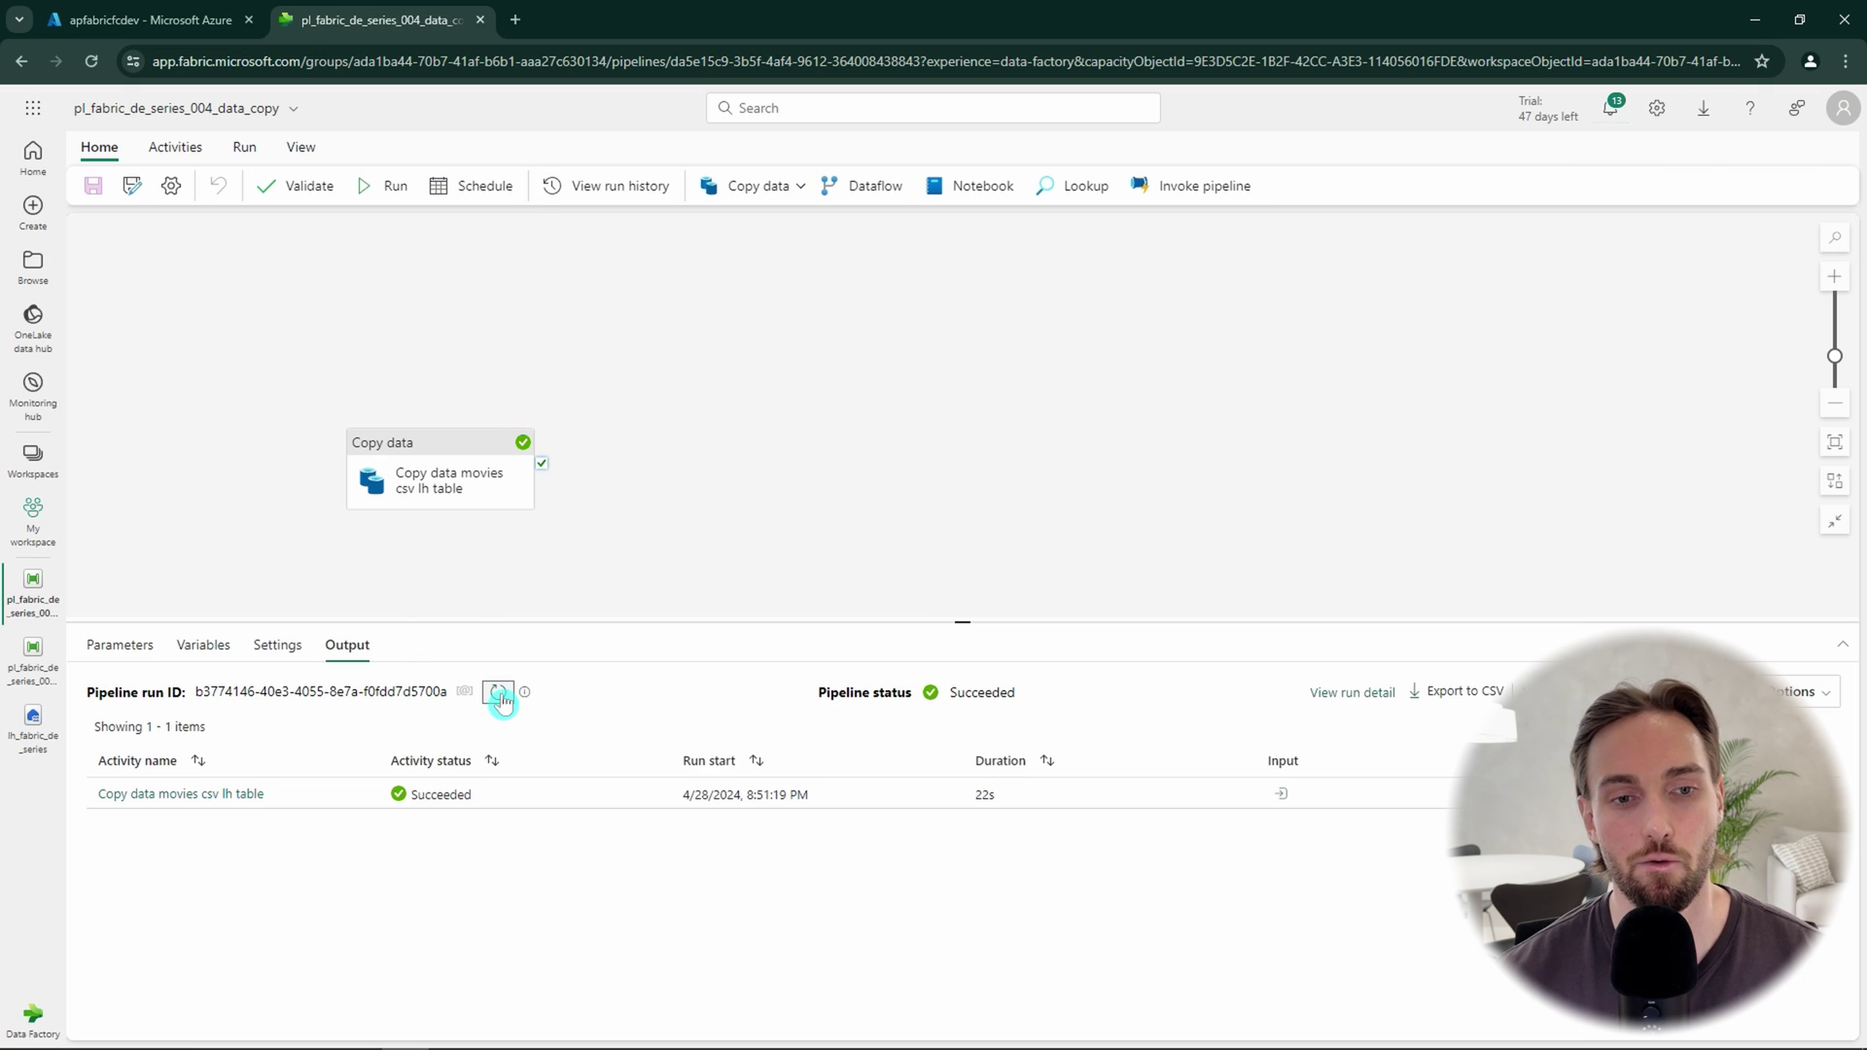
pyautogui.click(499, 693)
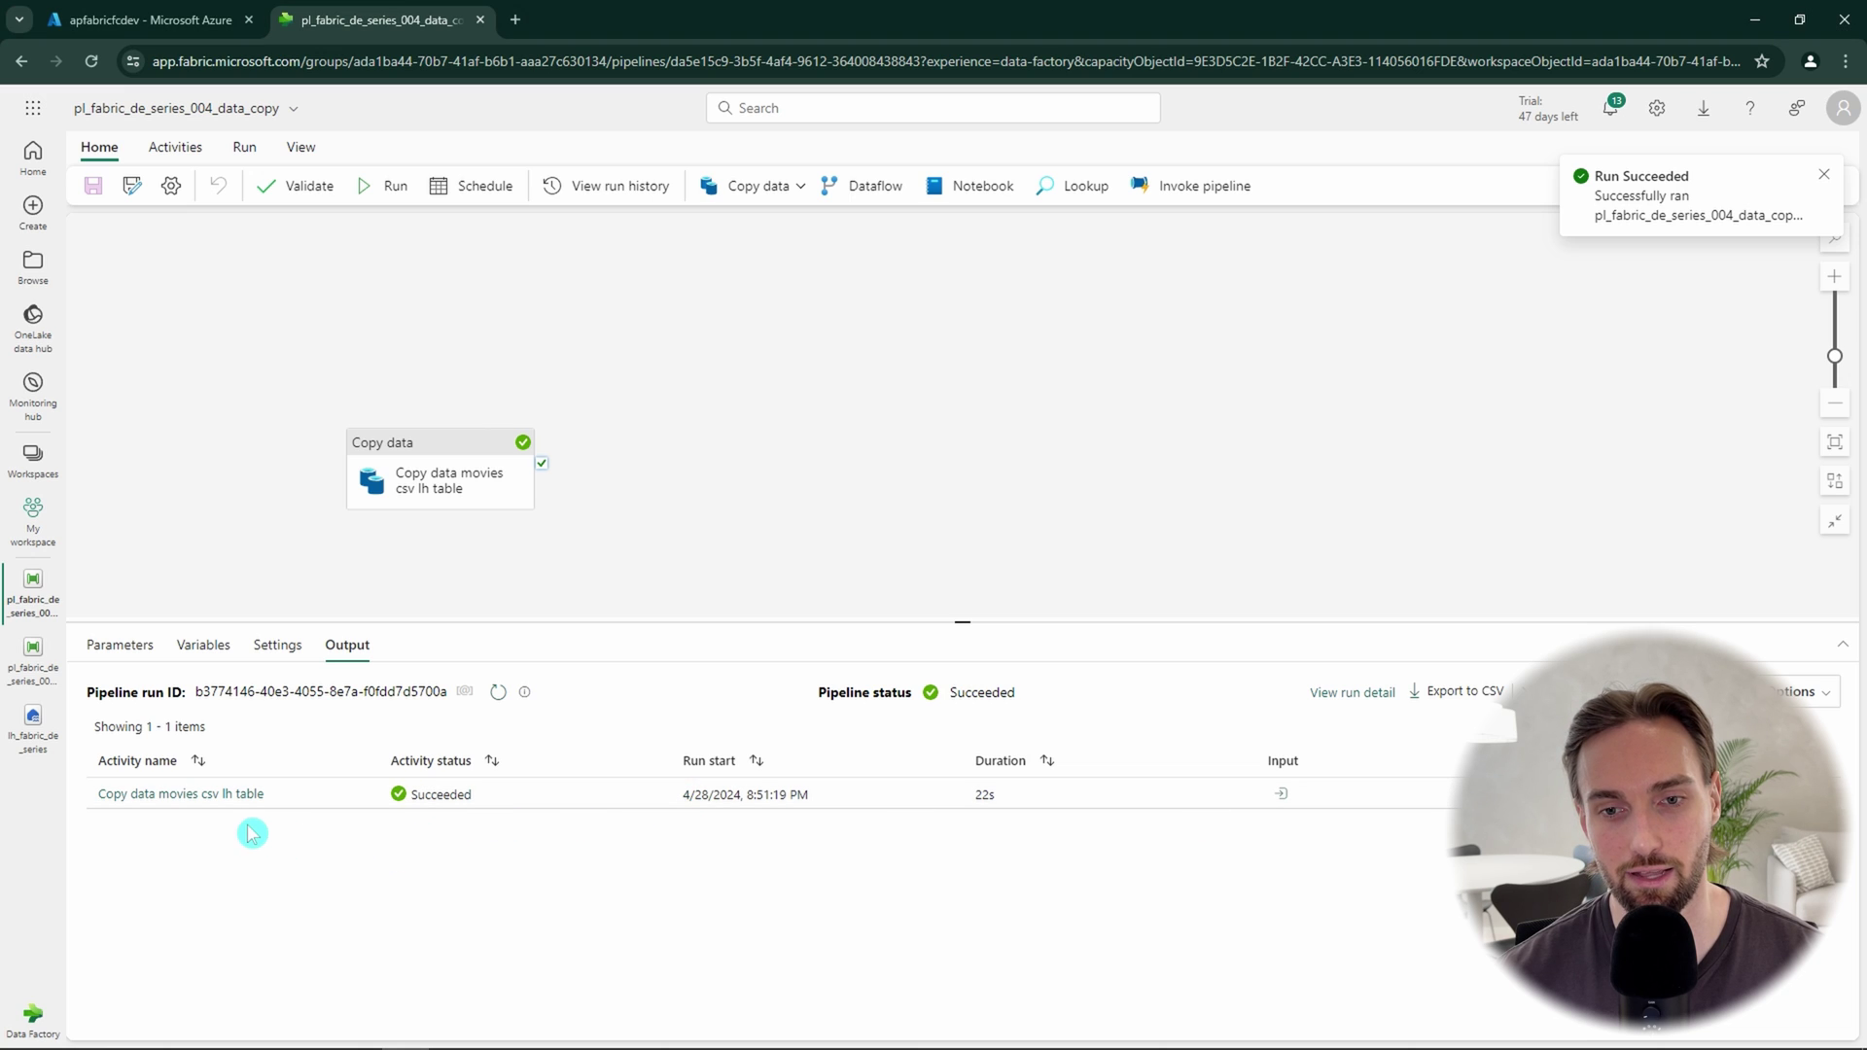
# Step: Review the copy activity's run details showing 3 rows (999 bytes) written, then close them
pyautogui.click(227, 795)
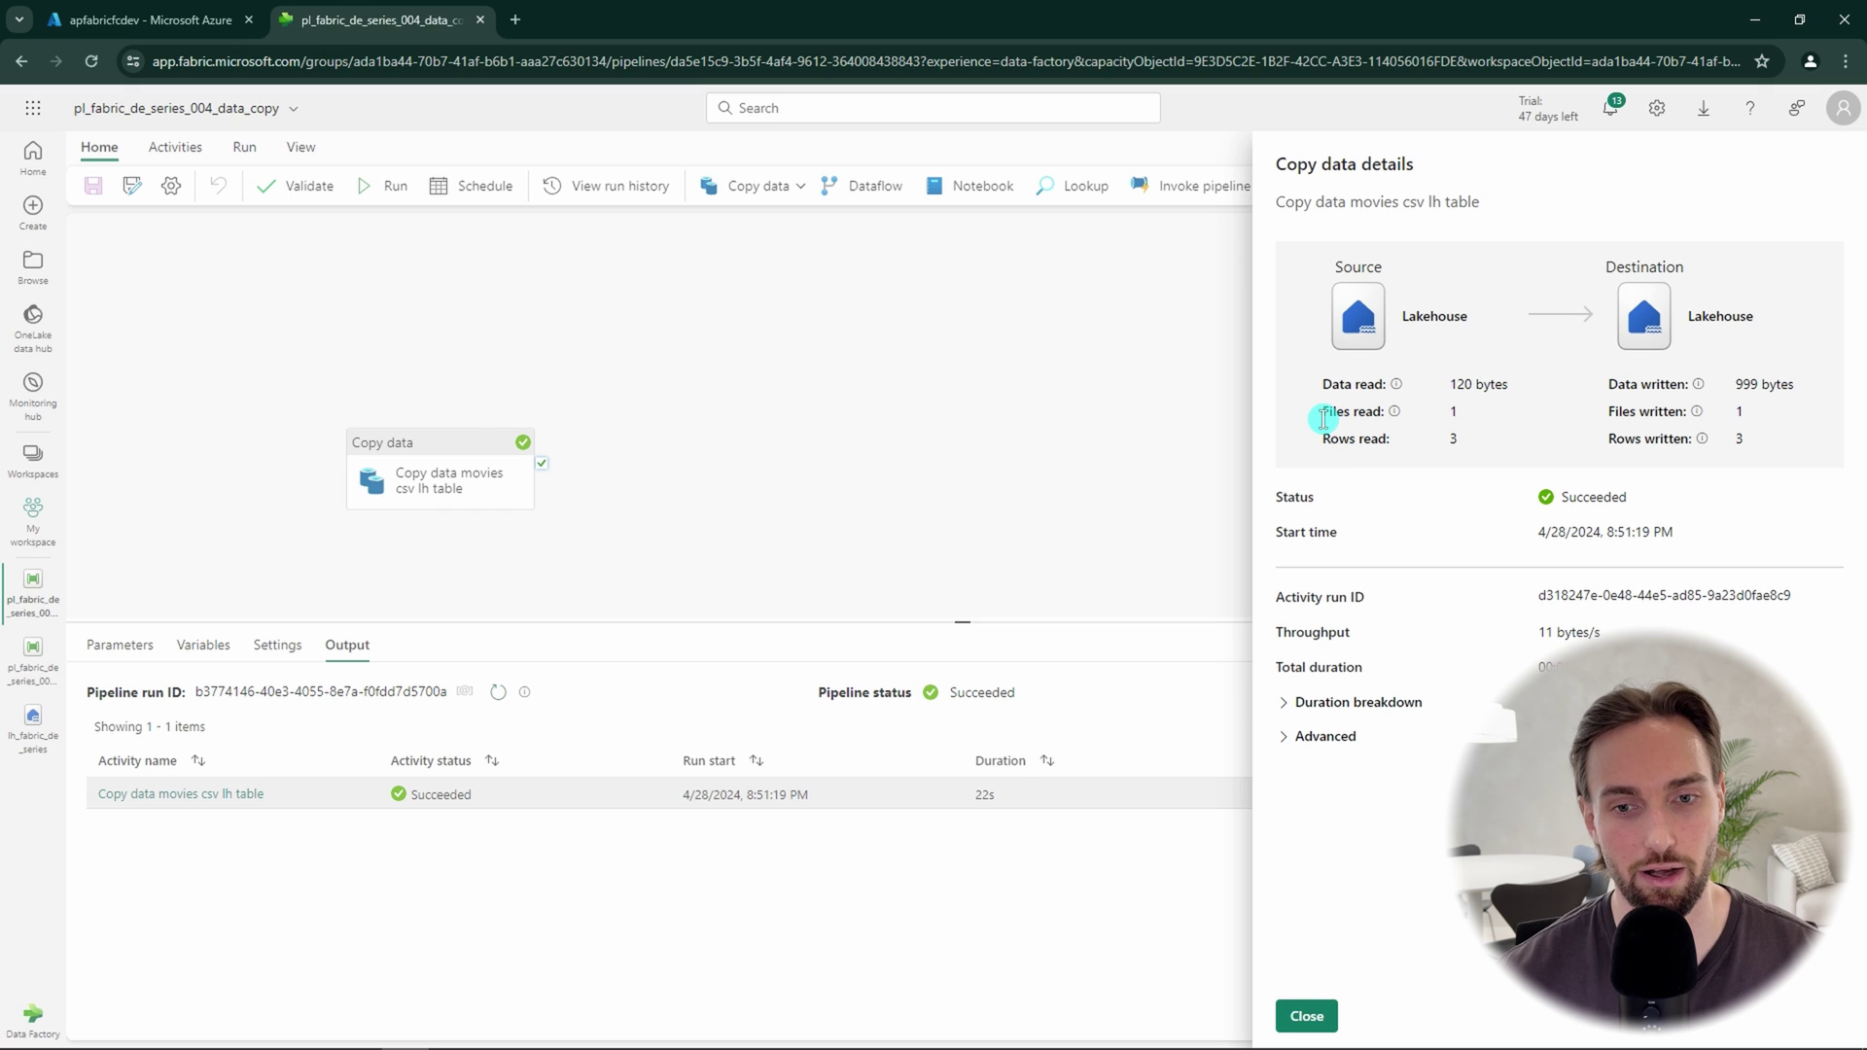
pyautogui.moveTo(1323, 410); pyautogui.dragTo(1419, 415)
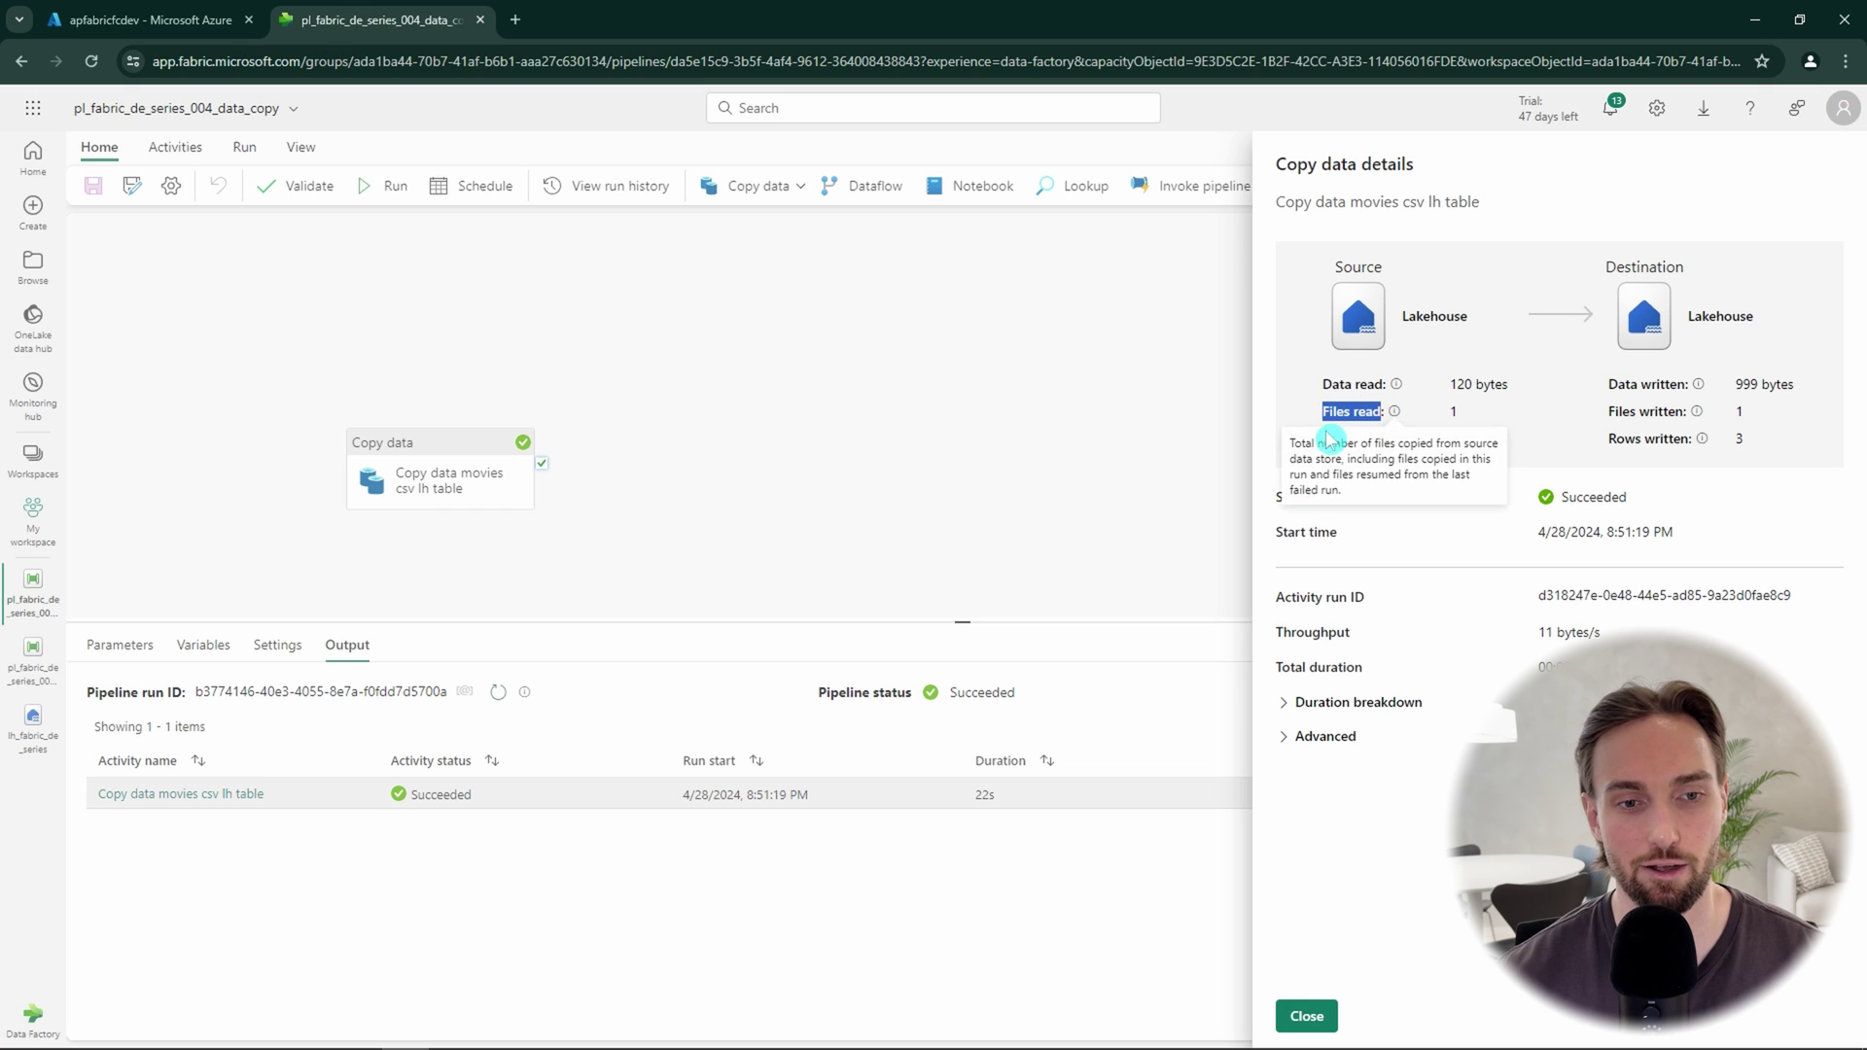
pyautogui.click(1406, 420)
pyautogui.moveTo(1596, 437); pyautogui.dragTo(1716, 457)
pyautogui.click(1721, 461)
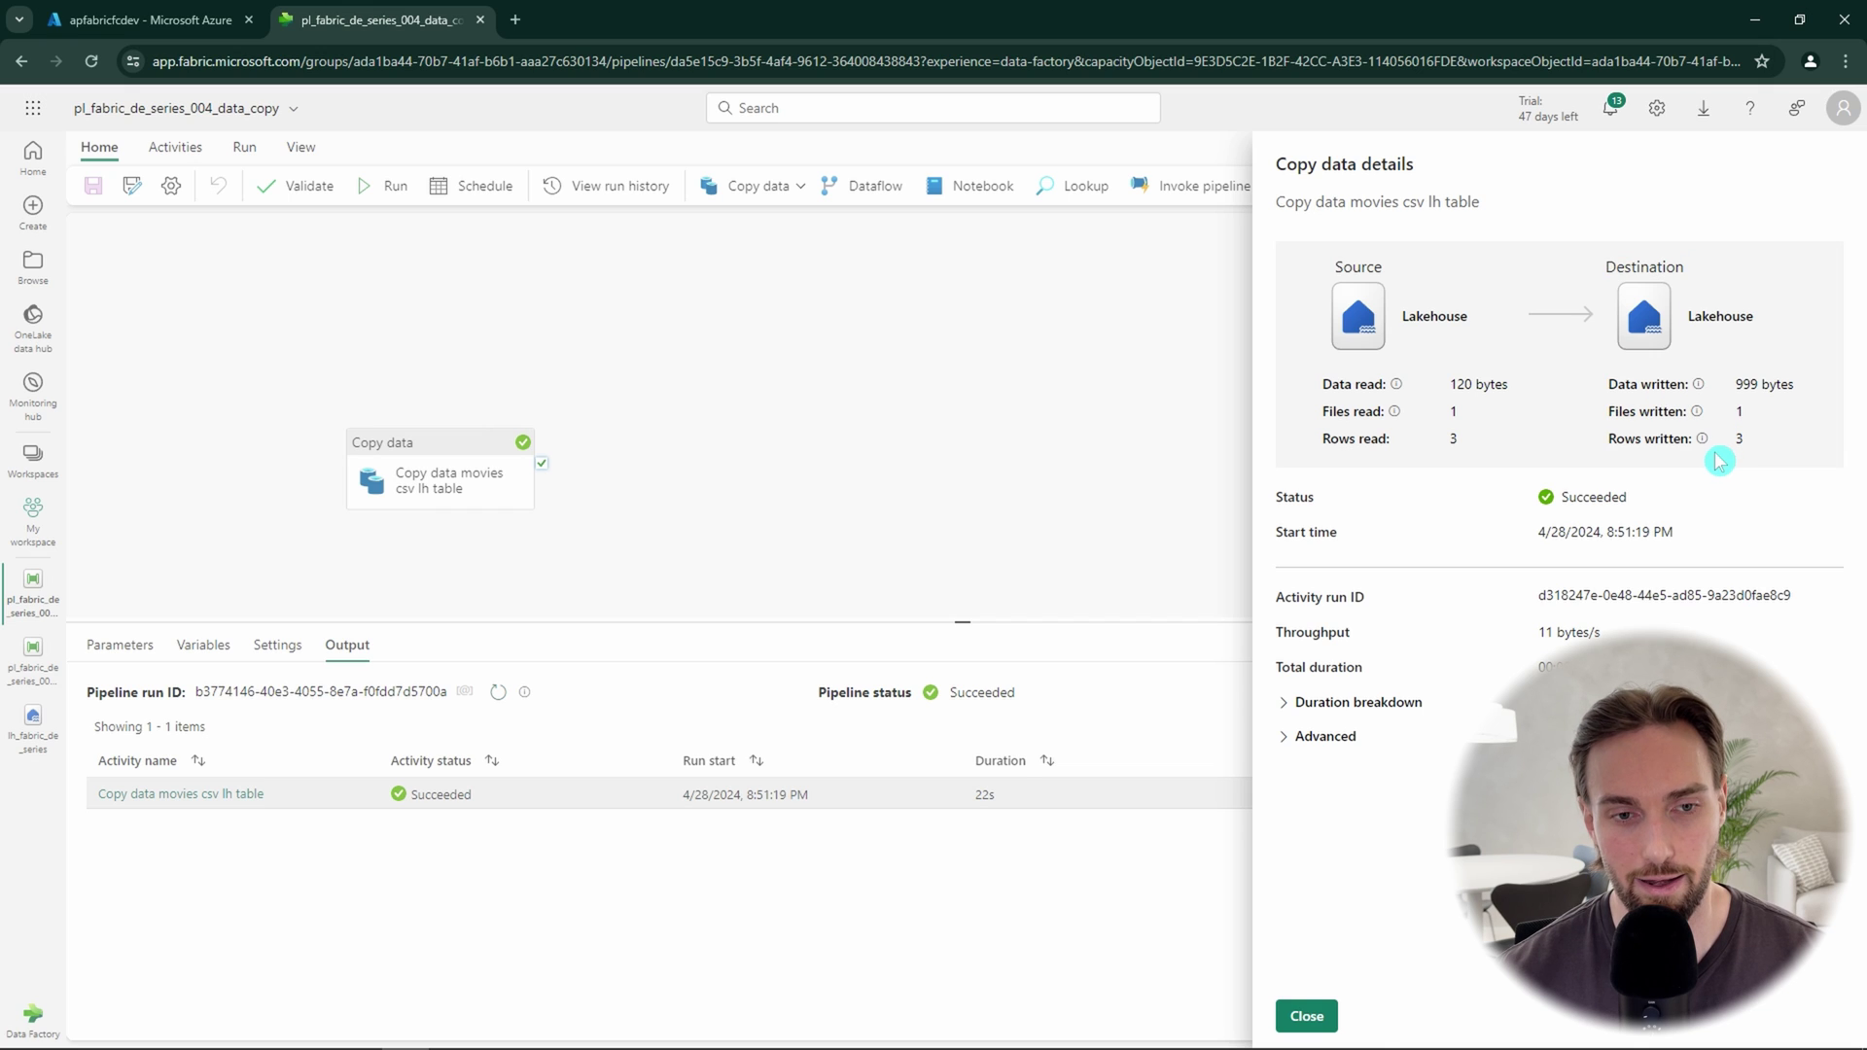
pyautogui.click(1307, 1016)
# Step: Open the movies table under Tables in the lh_fabric_de_series lakehouse to preview its rows
pyautogui.click(32, 744)
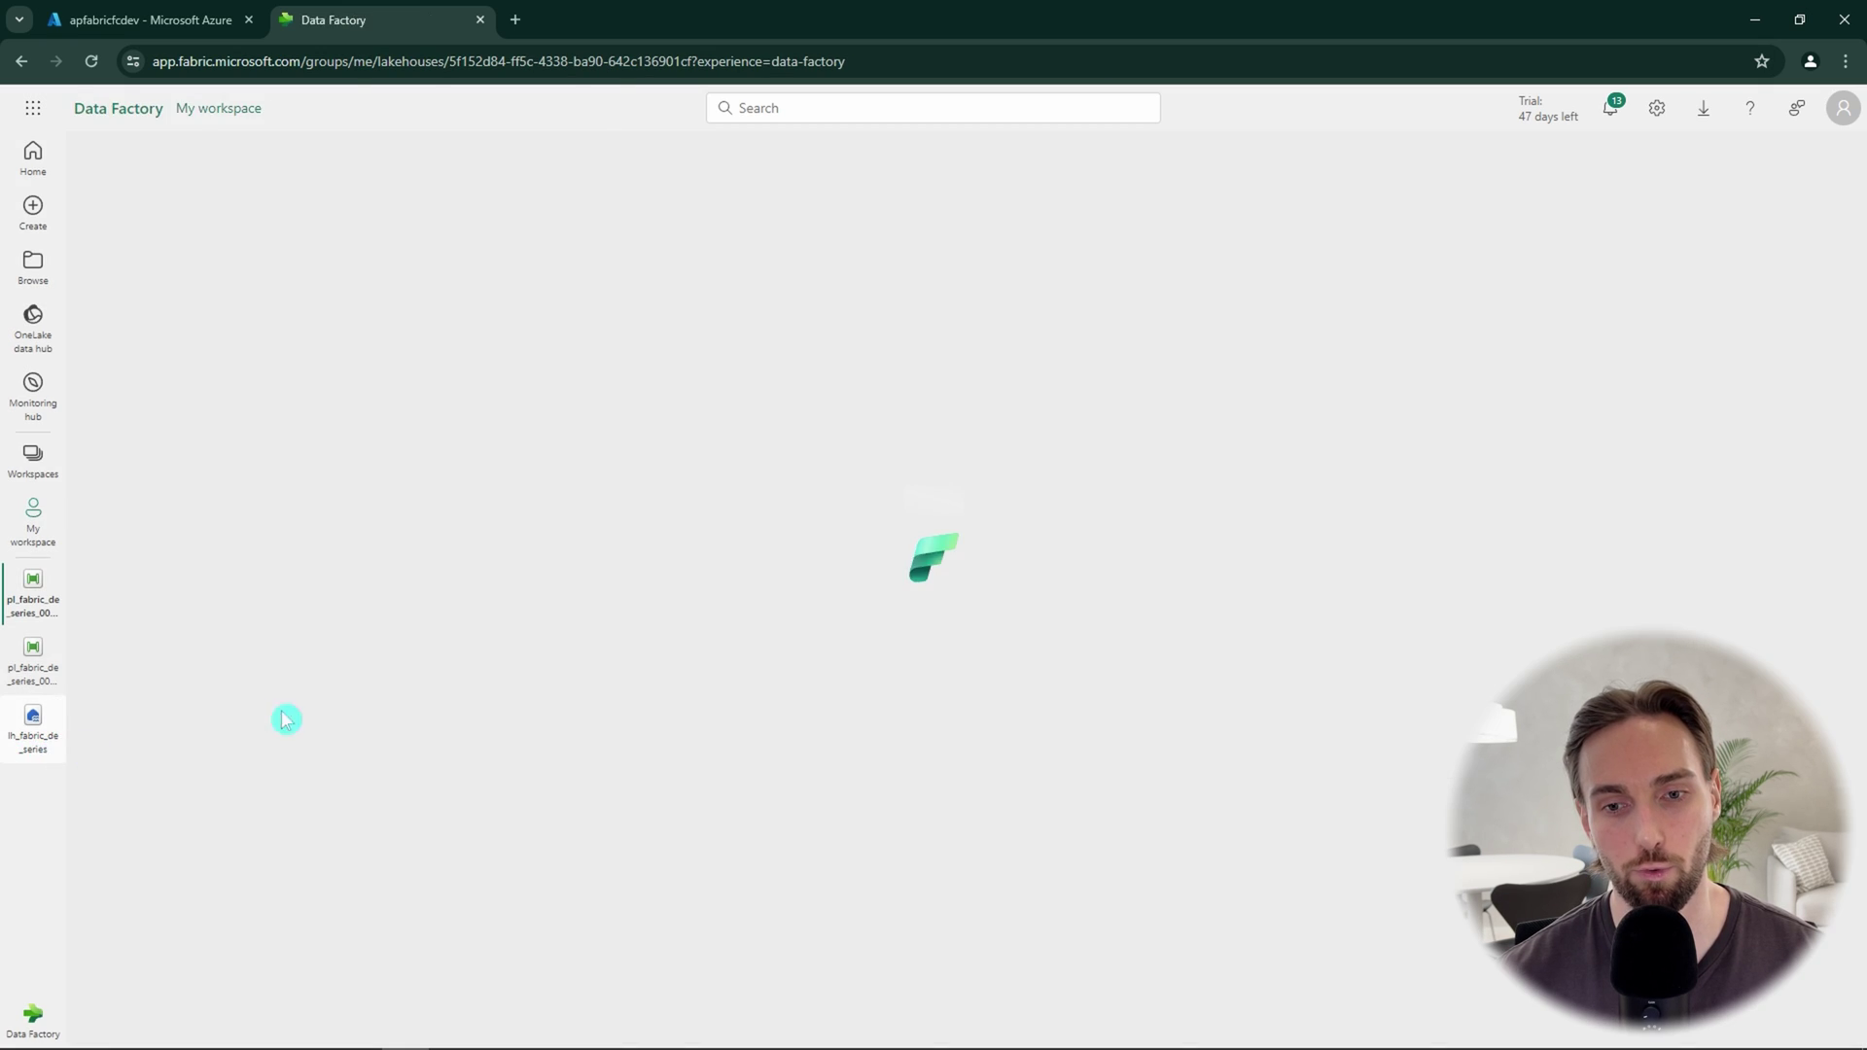
pyautogui.click(124, 342)
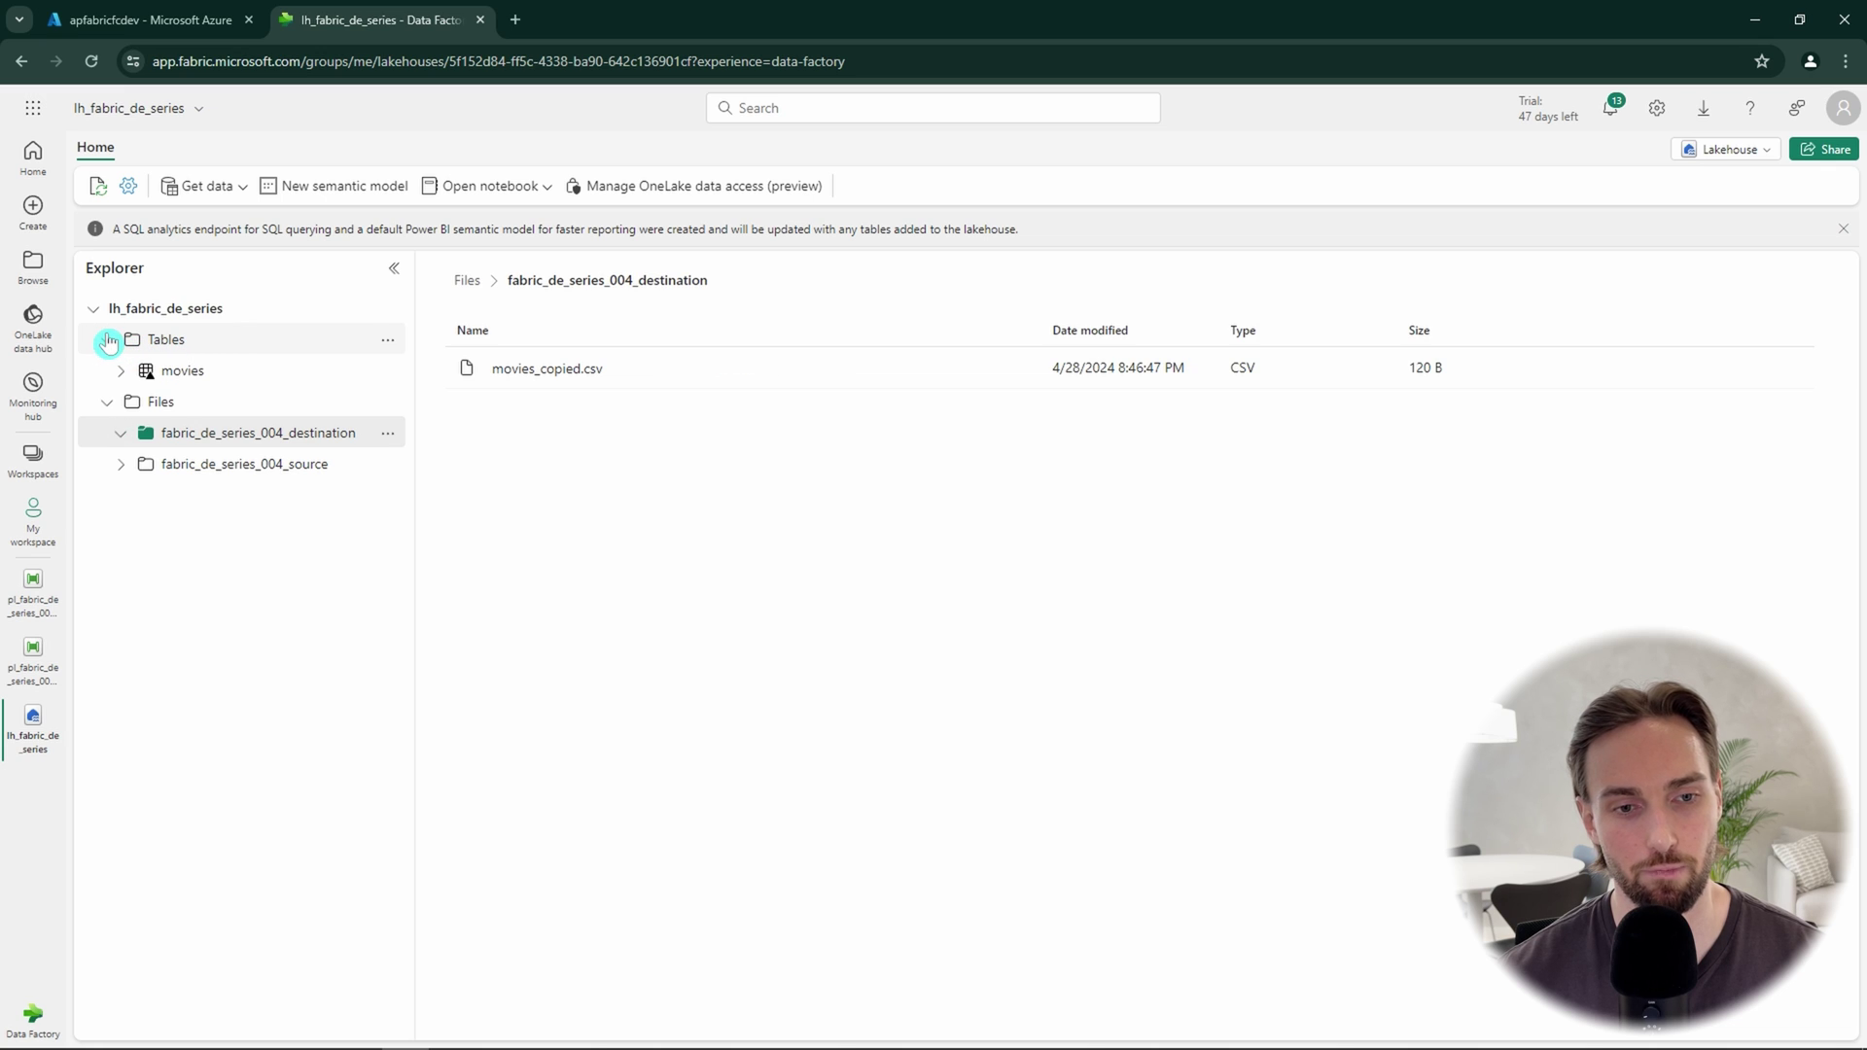
pyautogui.click(183, 372)
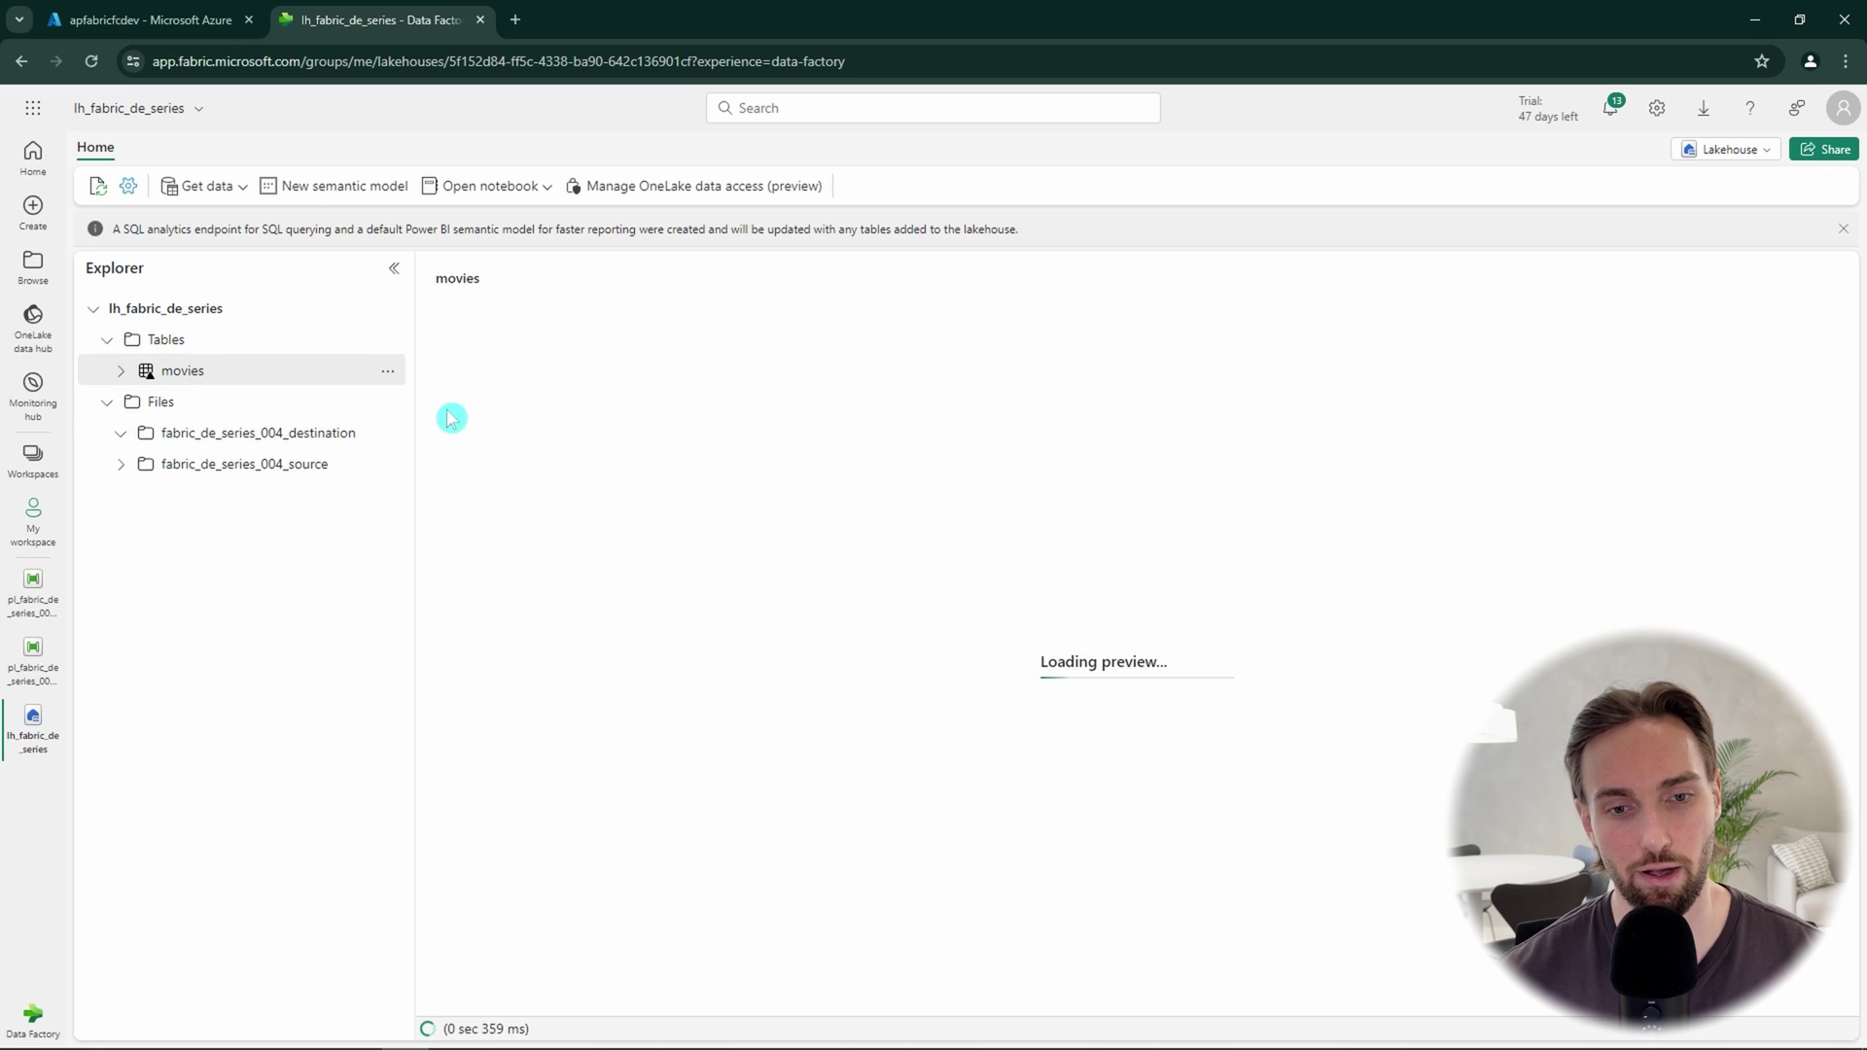